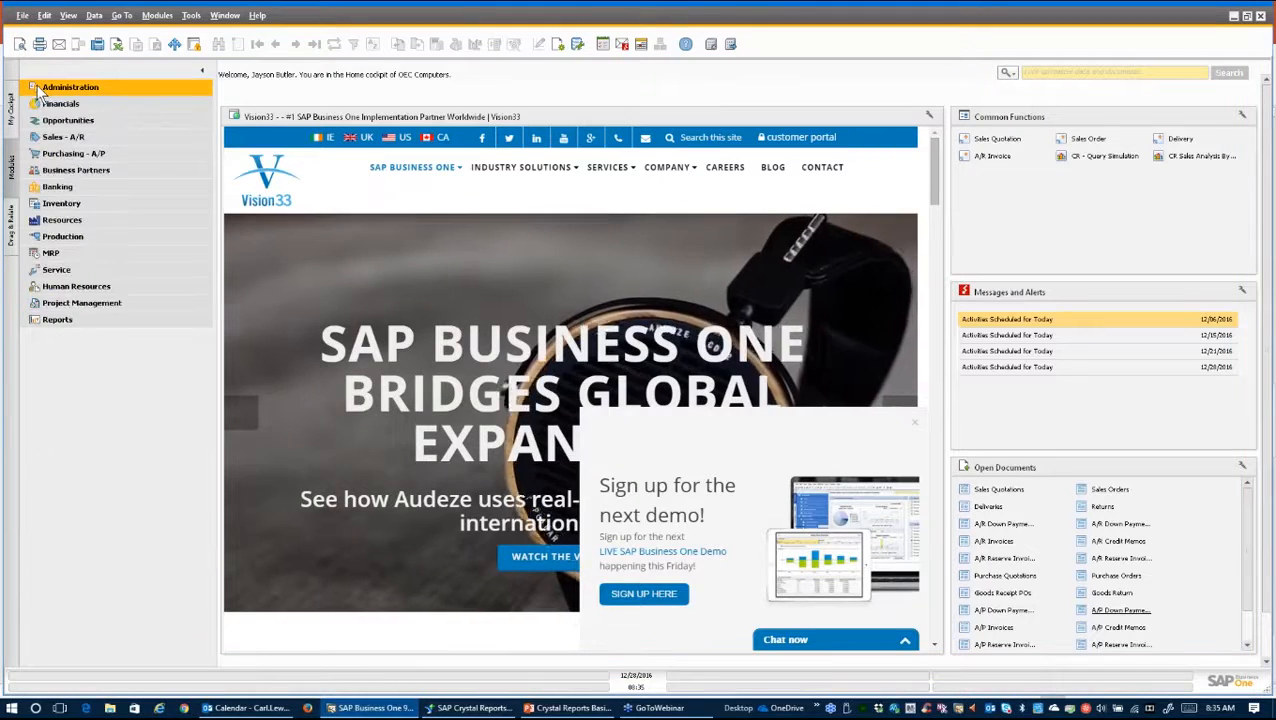
Open the Report and Layout Manager from the general administration setup in SAP Business One
{"action": "left_click", "coordinate": [468, 708]}
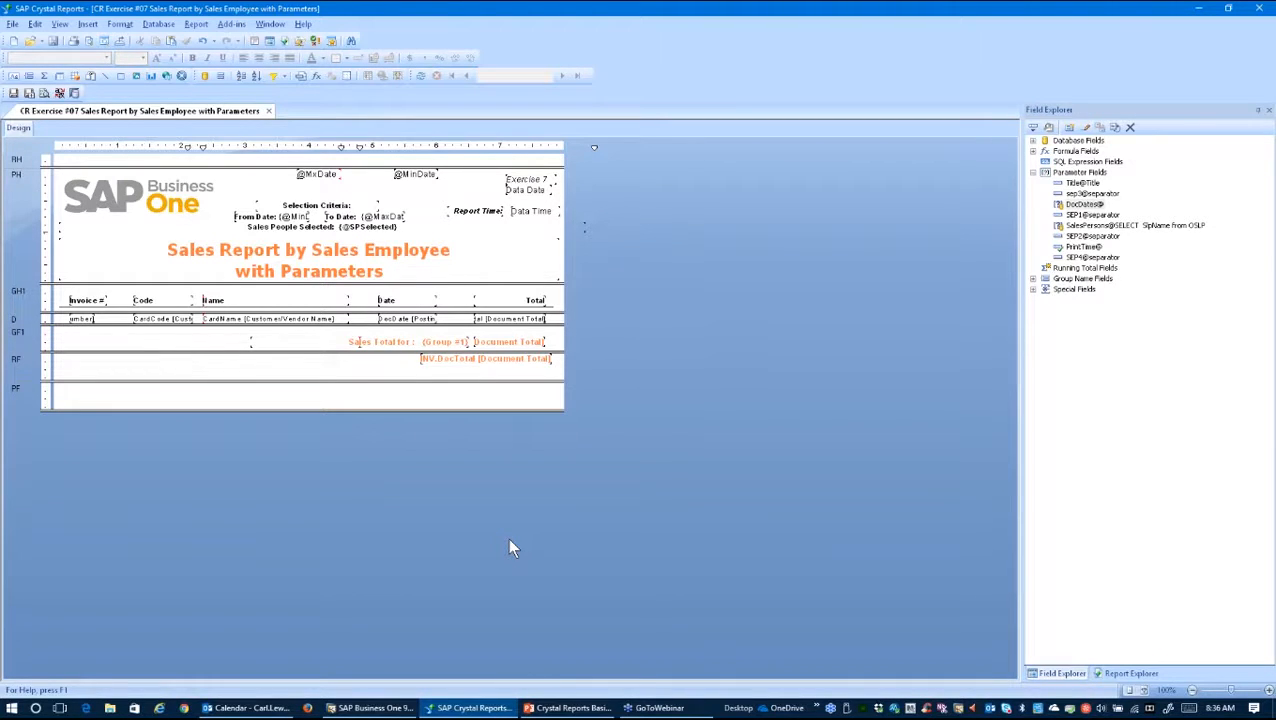
{"action": "left_click", "coordinate": [368, 708]}
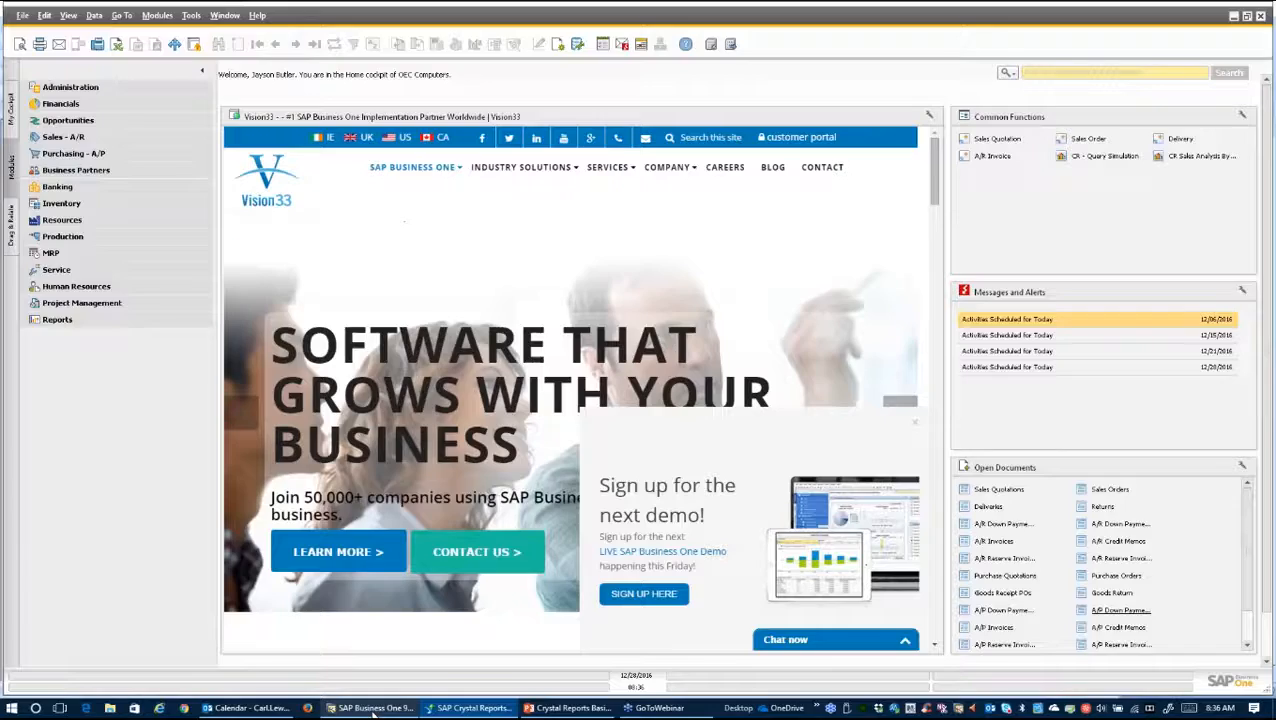
{"action": "left_click", "coordinate": [60, 88]}
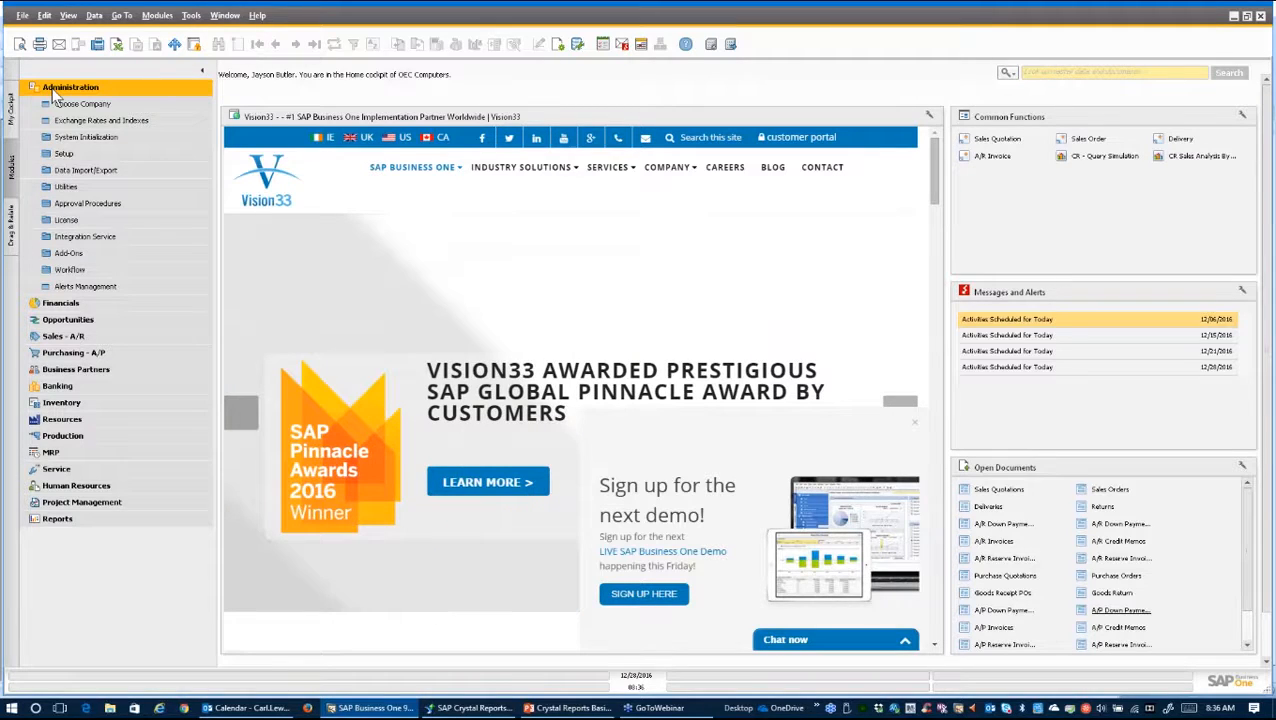
{"action": "left_click", "coordinate": [78, 155]}
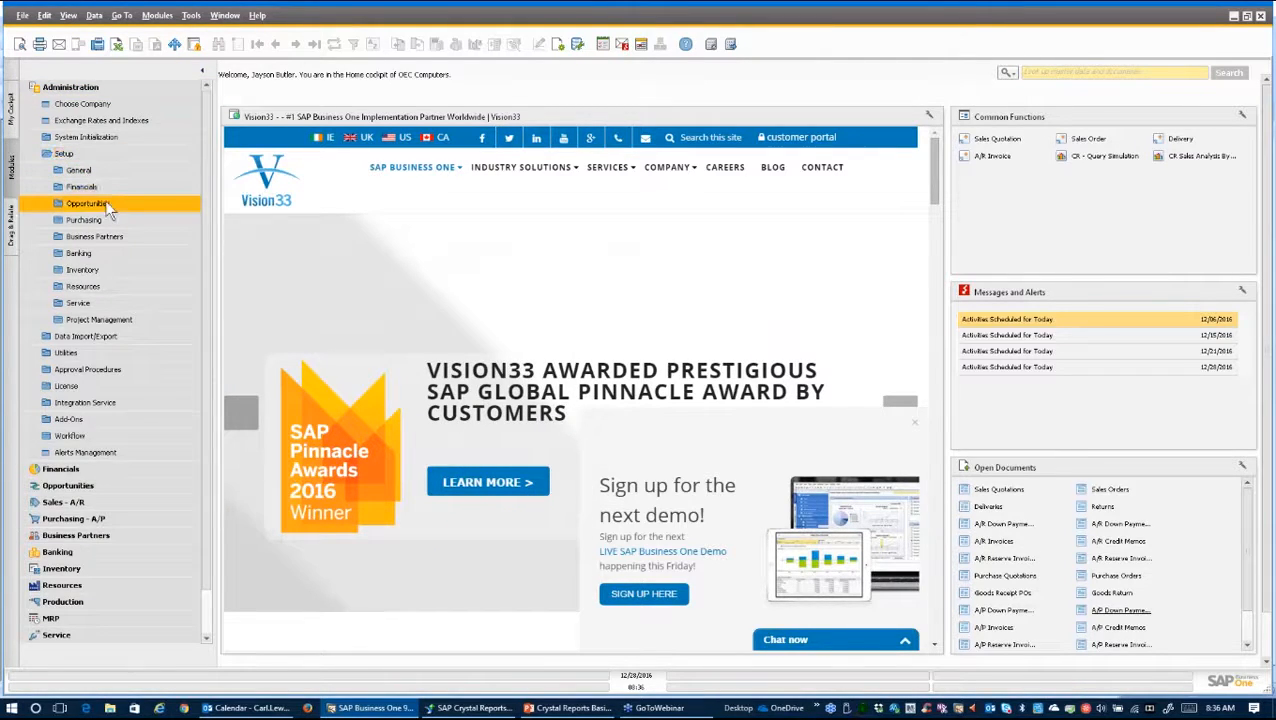
{"action": "left_click", "coordinate": [88, 170]}
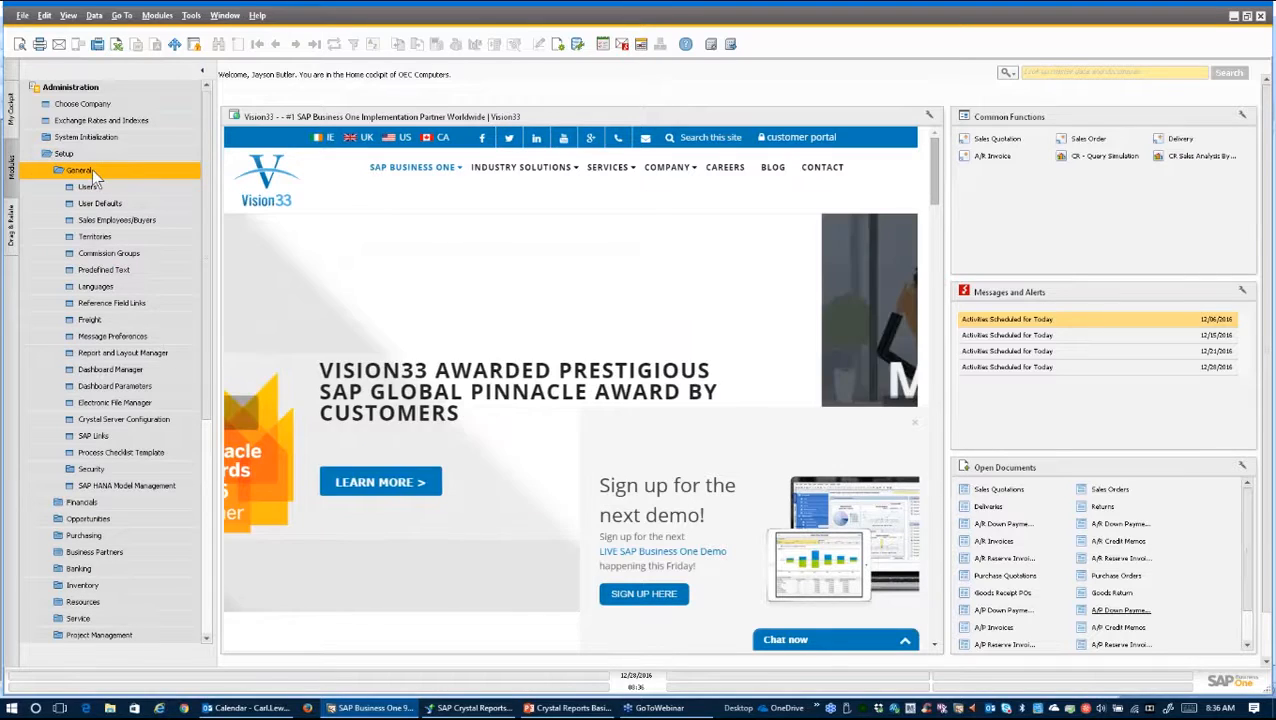
{"action": "left_click", "coordinate": [137, 353]}
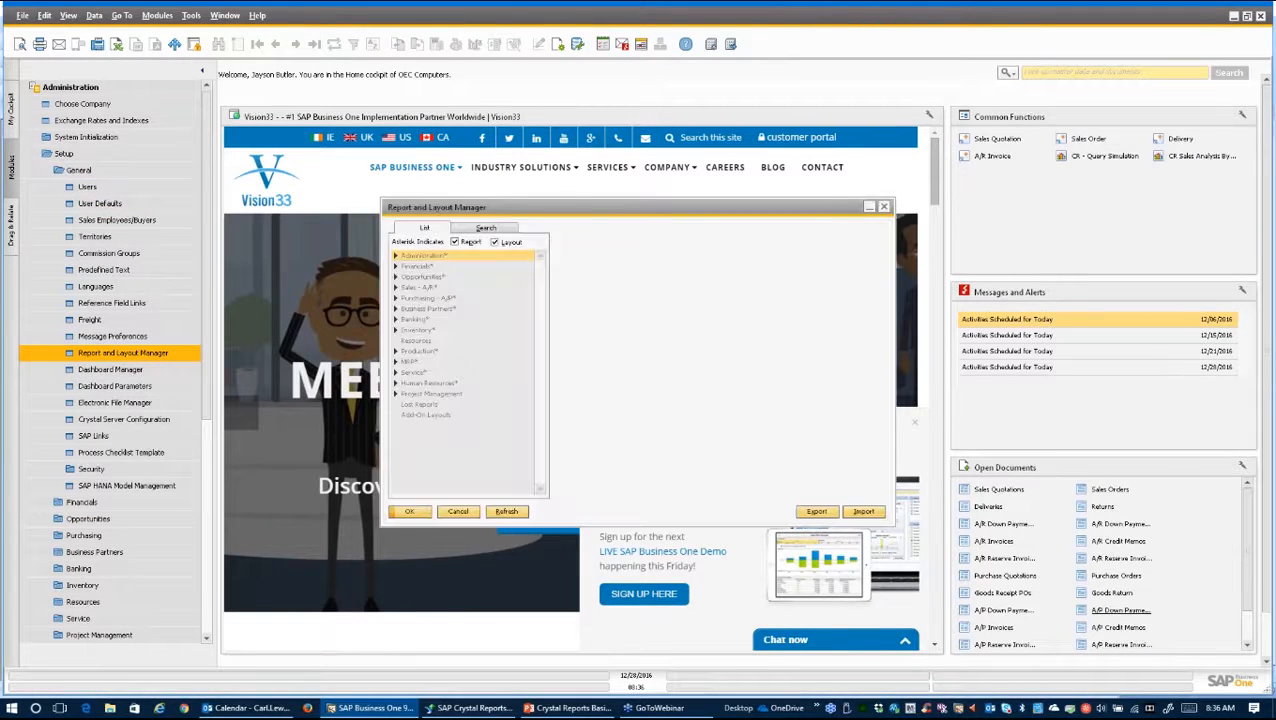
Find CR Exercise #07 Sales Report by Sales Employee with Parameters under the Sales - A/R sales reports and run it
{"action": "left_click", "coordinate": [395, 287]}
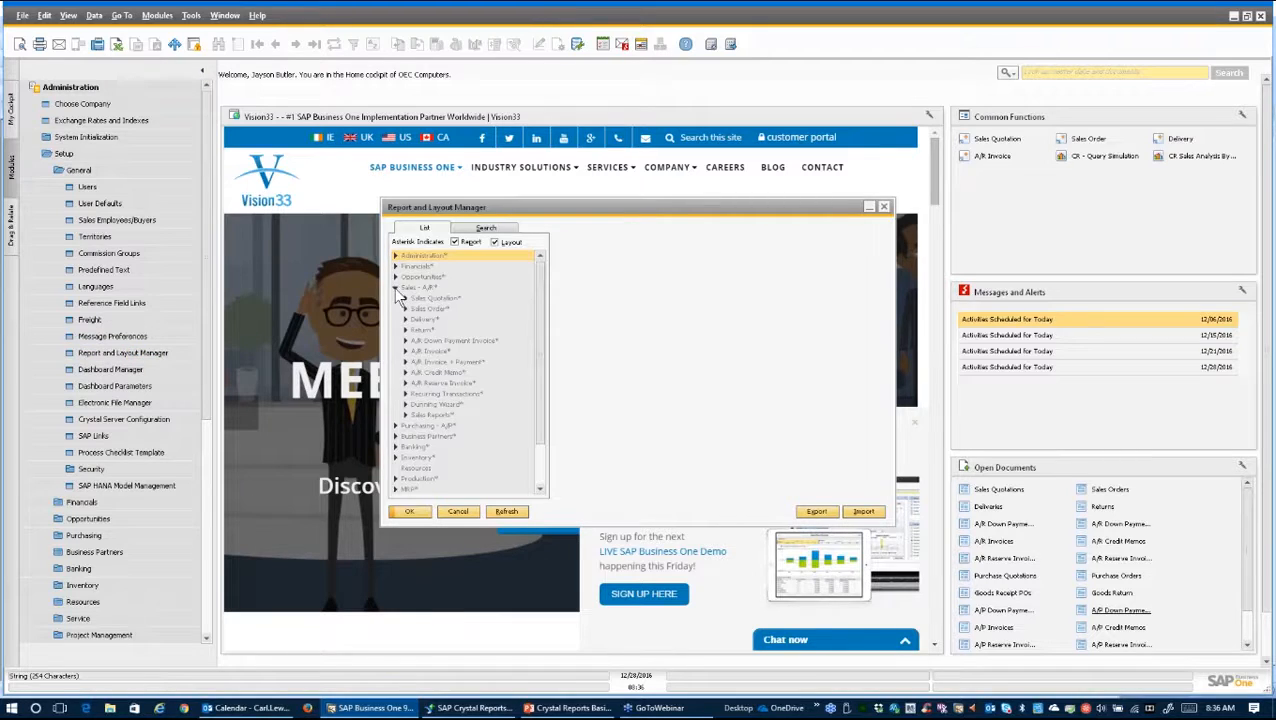
{"action": "left_click", "coordinate": [405, 414]}
{"action": "scroll", "coordinate": [493, 420], "scroll_direction": "down", "scroll_amount": 2}
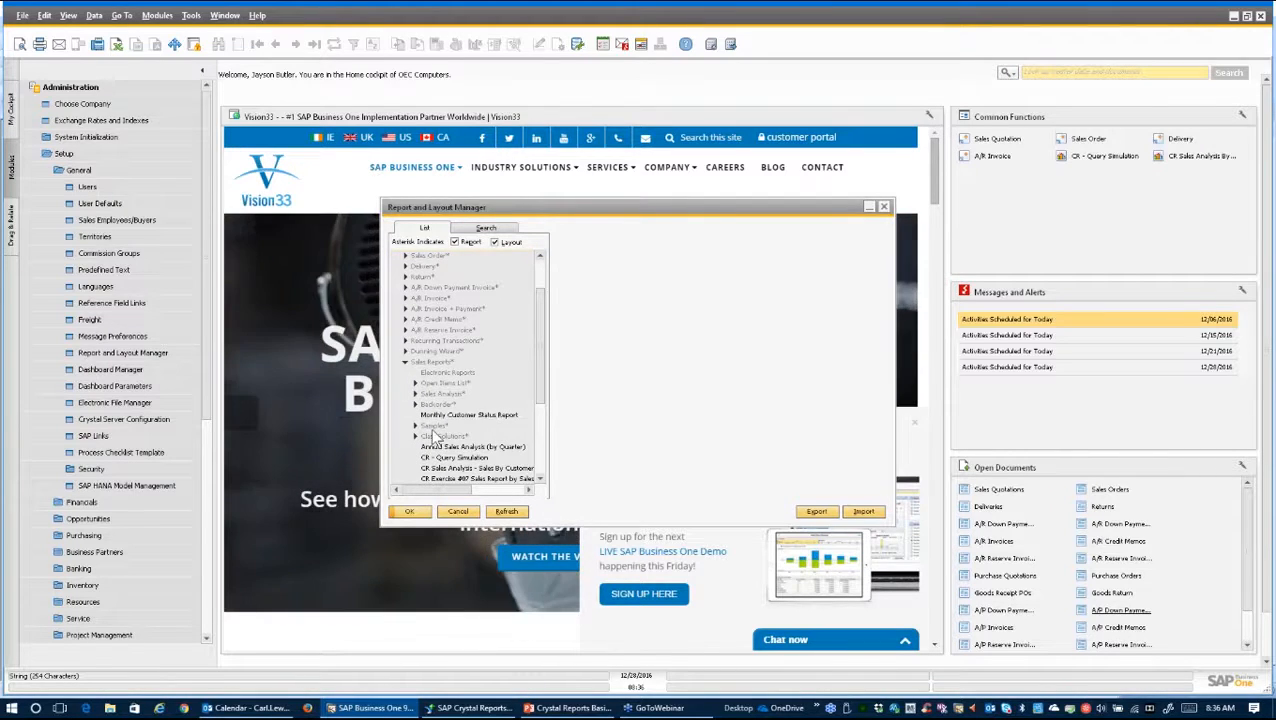
{"action": "scroll", "coordinate": [422, 399], "scroll_direction": "down", "scroll_amount": 2}
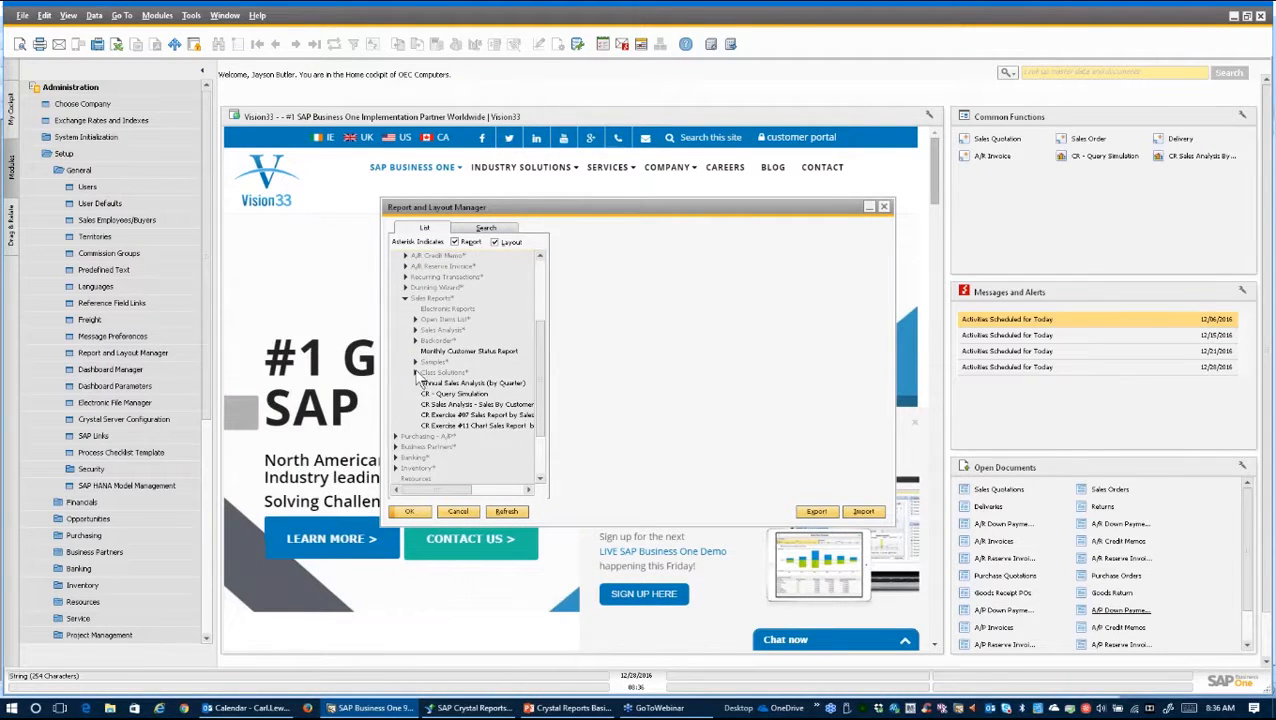
{"action": "left_click", "coordinate": [446, 415]}
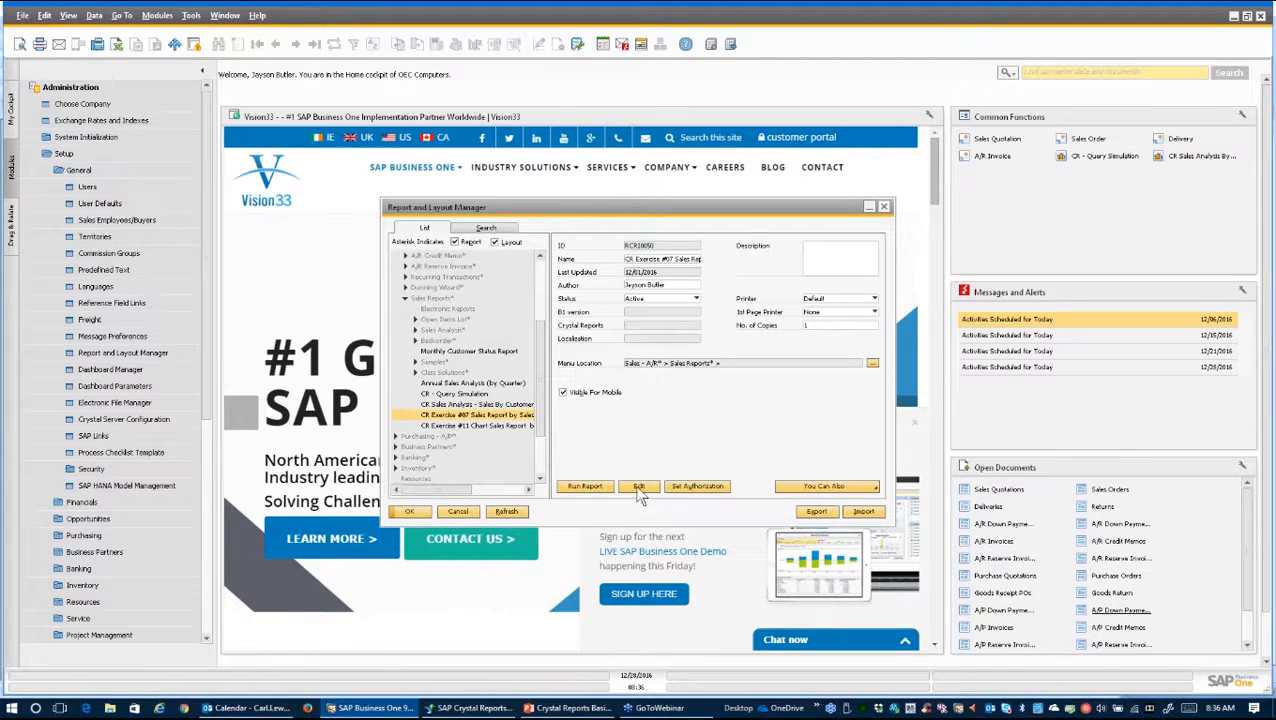
{"action": "left_click", "coordinate": [576, 485]}
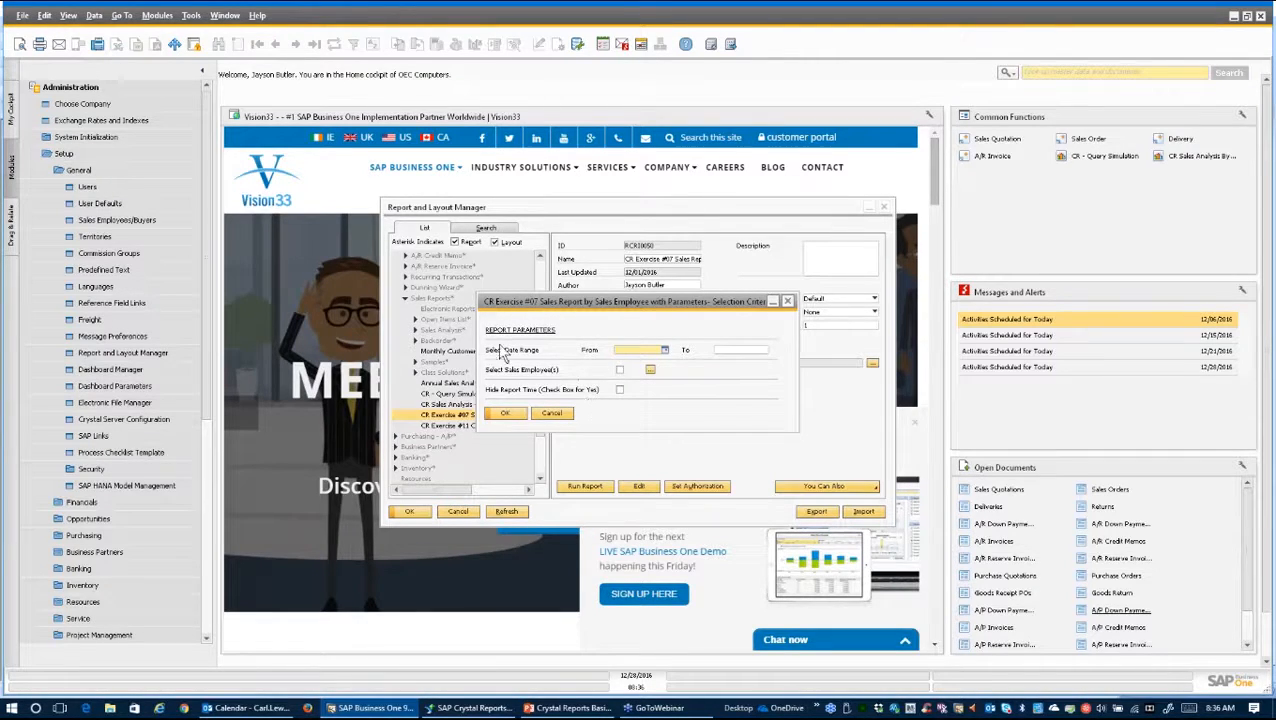
Set the report's date range from 01/01/2000 to 12/28/2016
{"action": "left_click", "coordinate": [664, 352]}
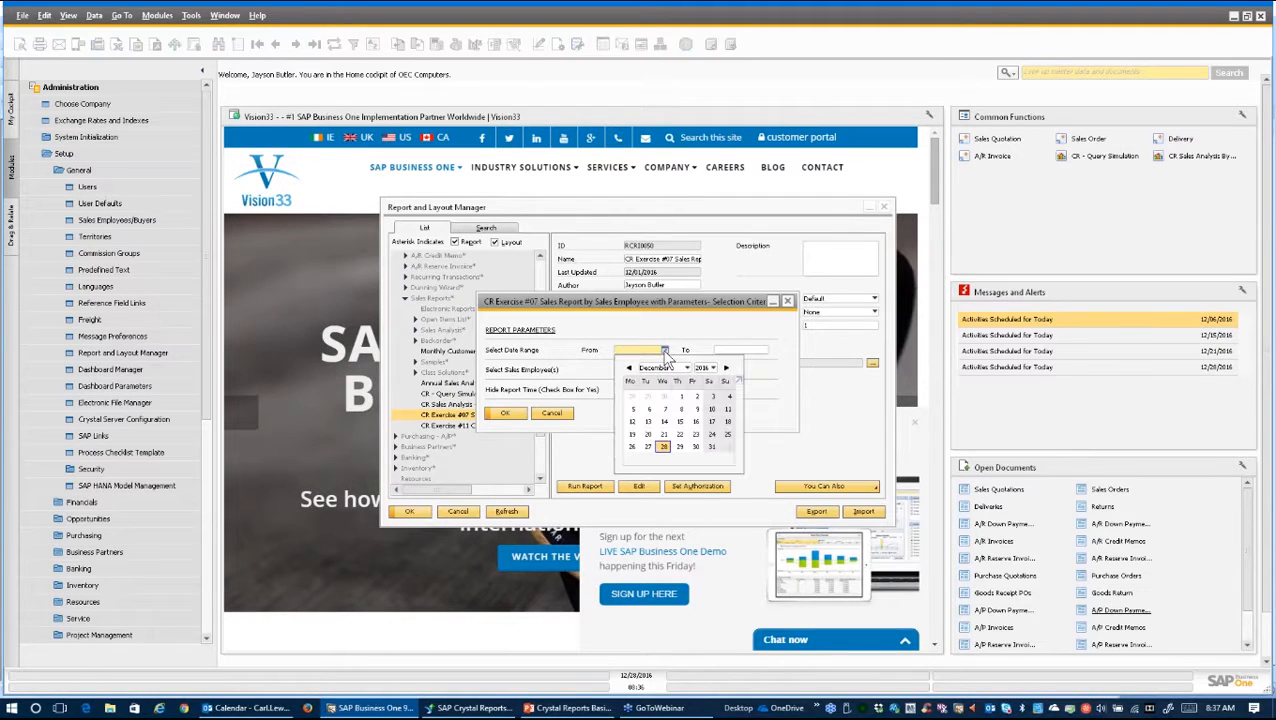
{"action": "left_click", "coordinate": [653, 323]}
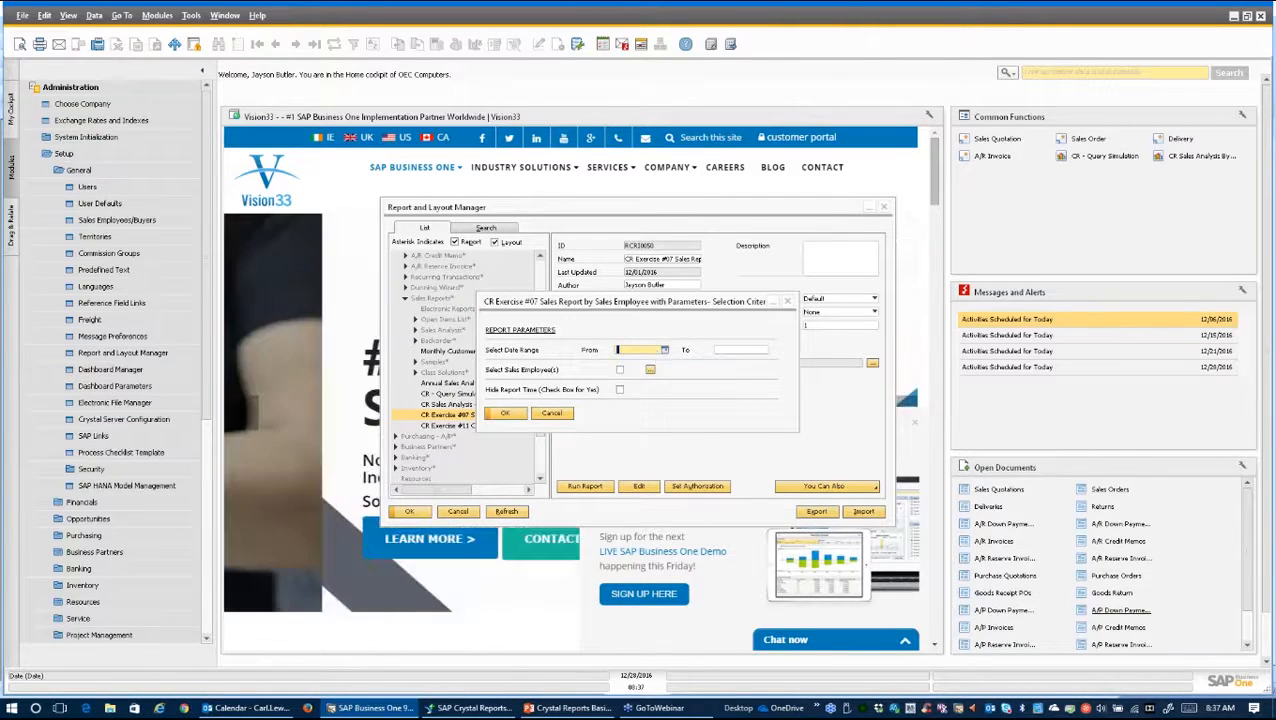
{"action": "type", "text": "01/01/2000"}
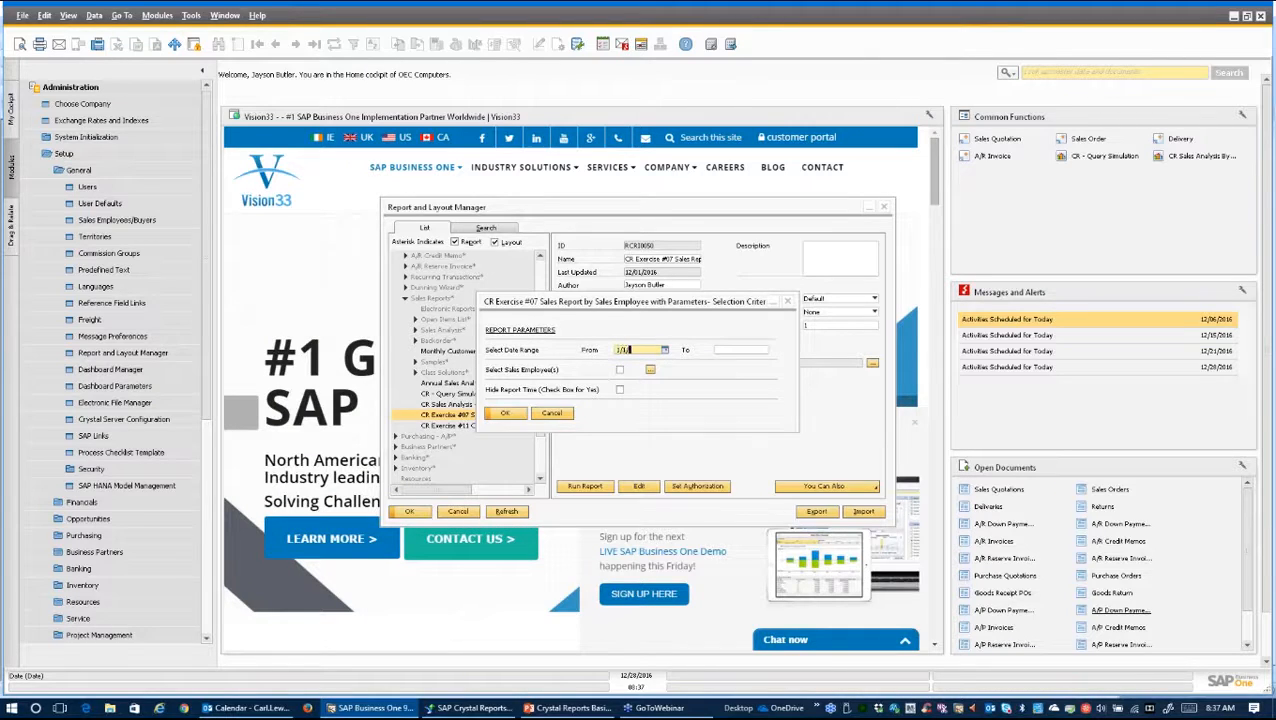
{"action": "key", "text": "Tab"}
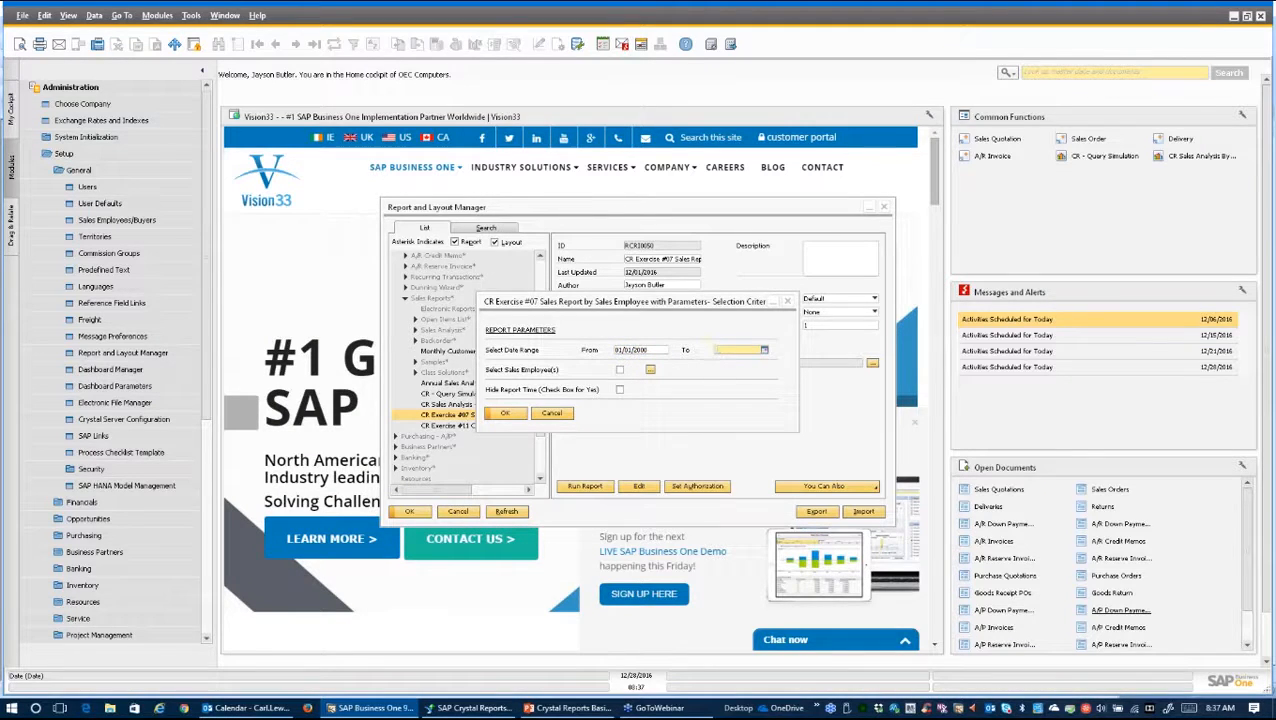
{"action": "type", "text": "t"}
{"action": "key", "text": "Tab"}
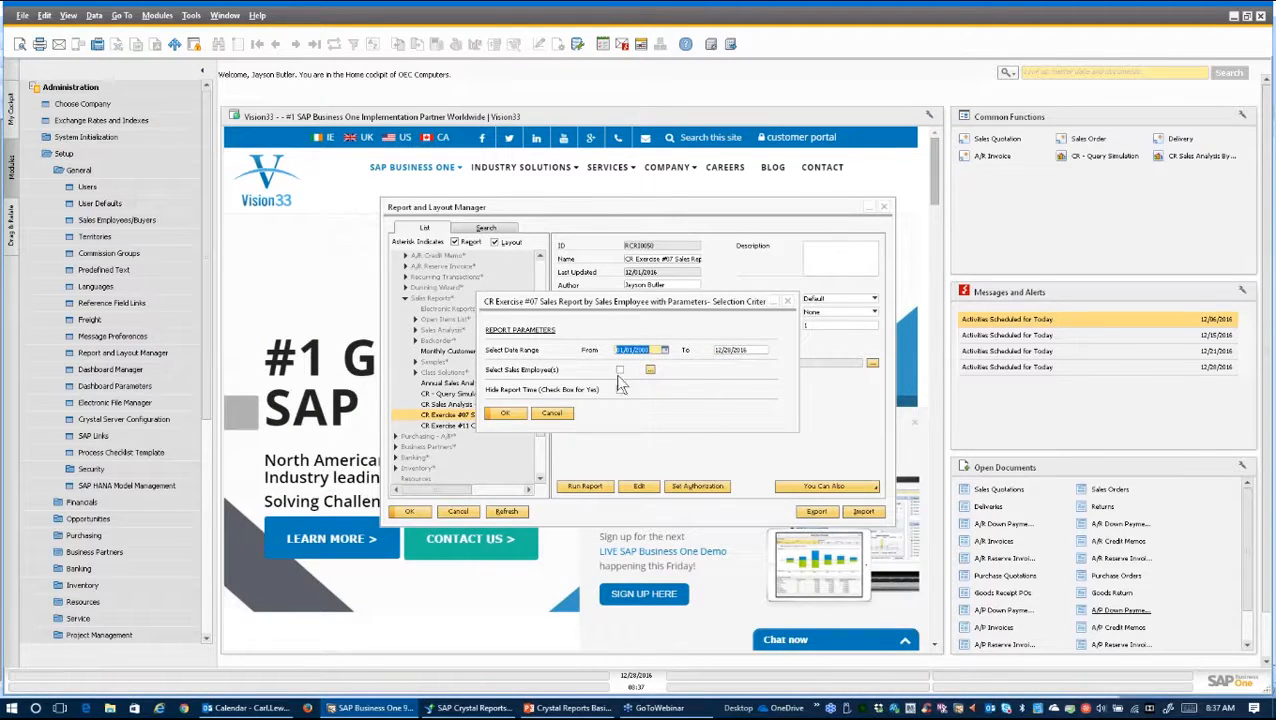
Select all sales employees, including the no-sales-employee entry, as values for the sales employee parameter
{"action": "left_click", "coordinate": [650, 370]}
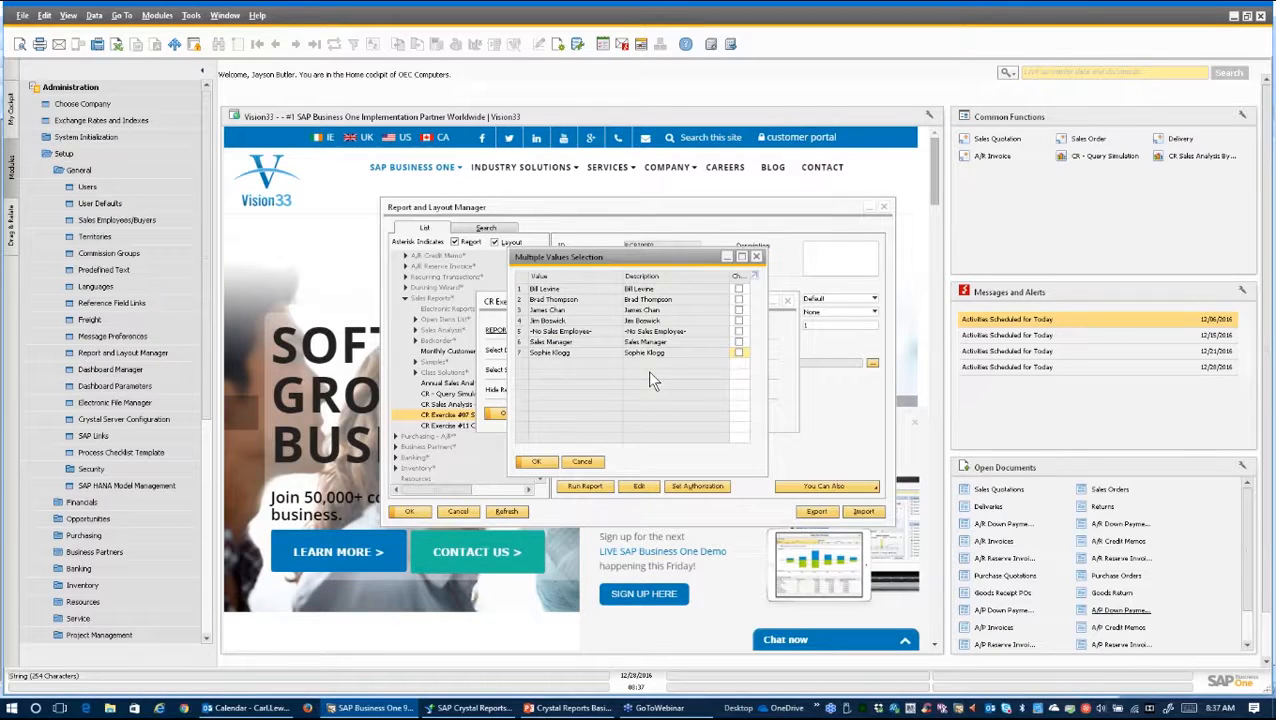
{"action": "left_click", "coordinate": [738, 277]}
{"action": "left_click", "coordinate": [738, 278]}
{"action": "left_click", "coordinate": [739, 320]}
{"action": "left_click", "coordinate": [739, 331]}
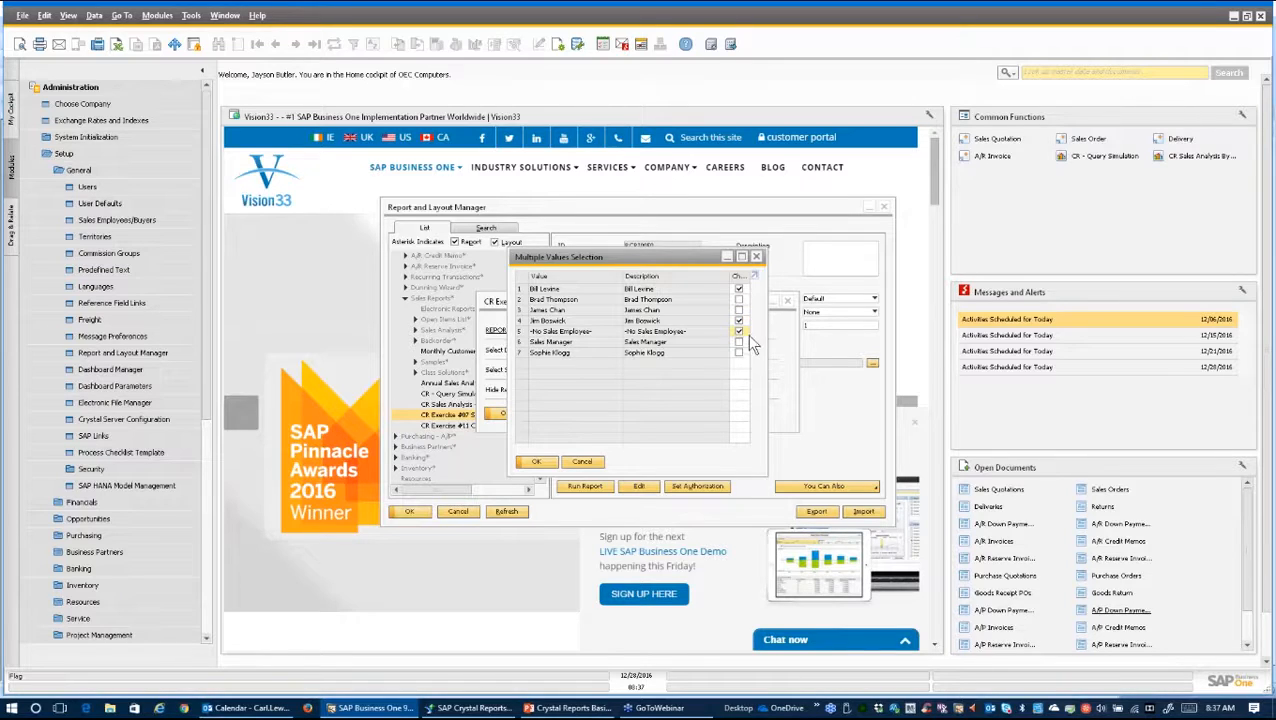
{"action": "left_click", "coordinate": [738, 277]}
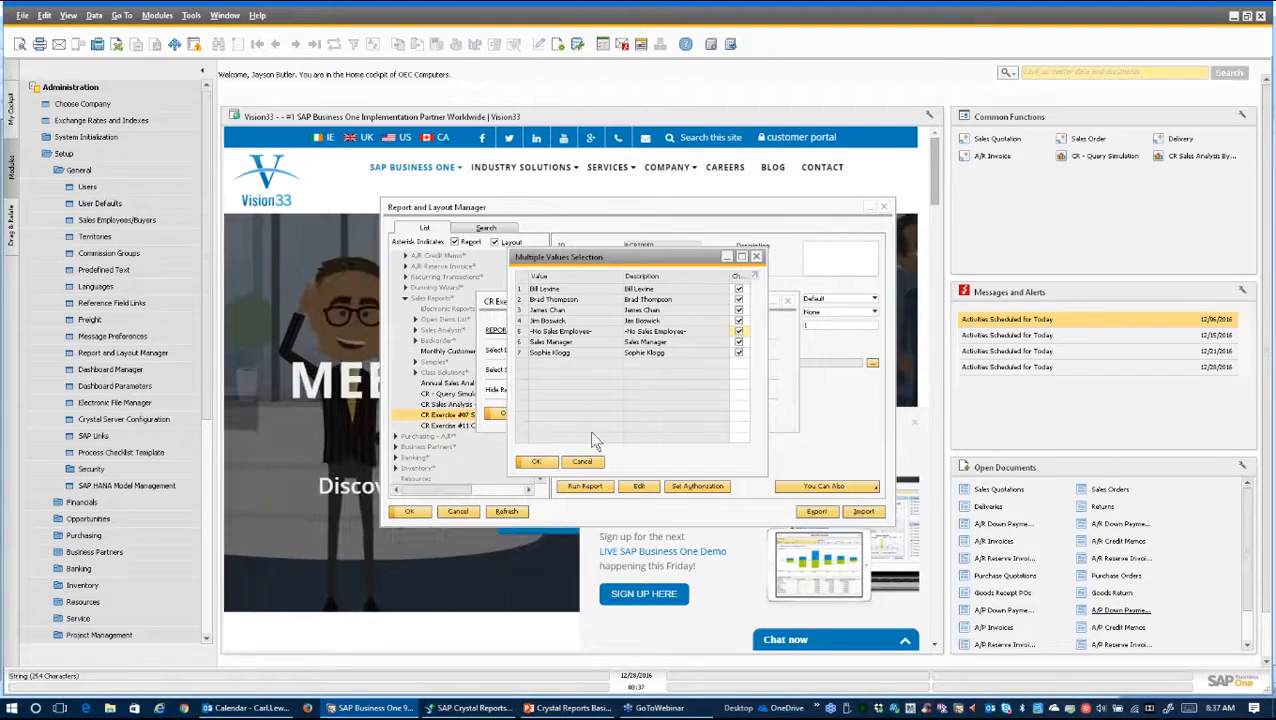
{"action": "left_click", "coordinate": [536, 461]}
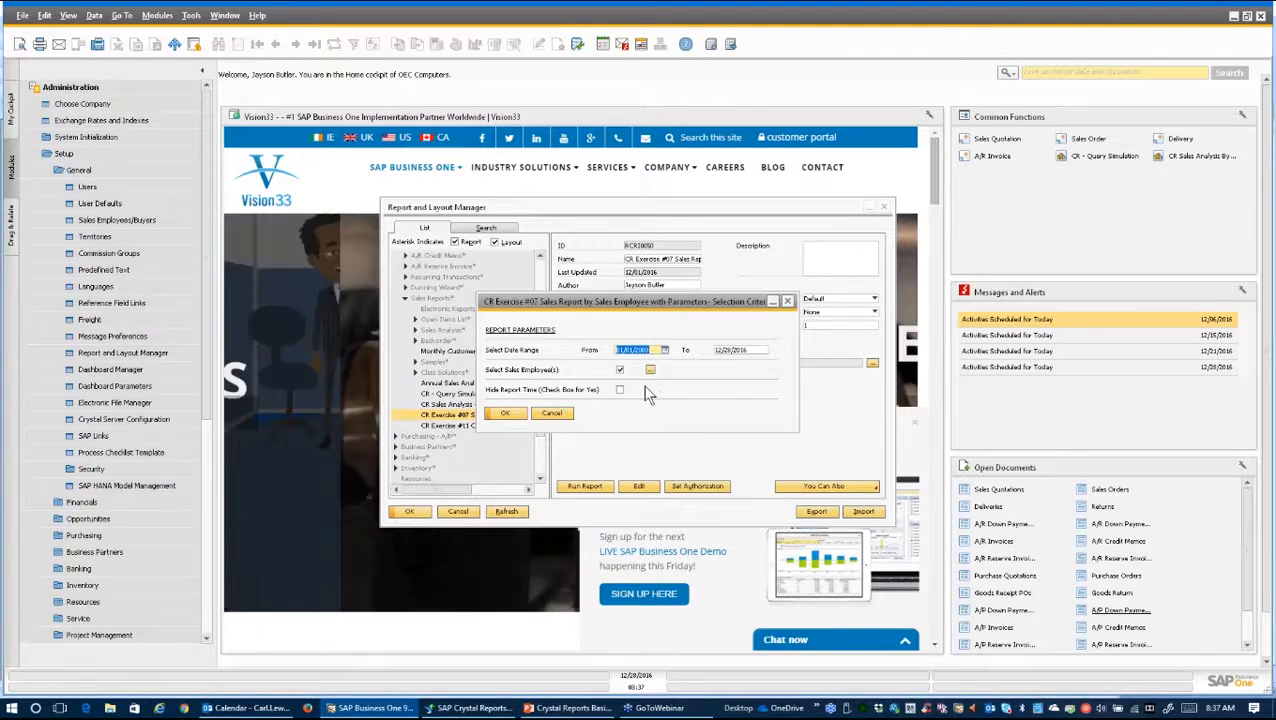
Generate the report, review the selection criteria in its header, and close the report and its parameter form
{"action": "left_click", "coordinate": [505, 414]}
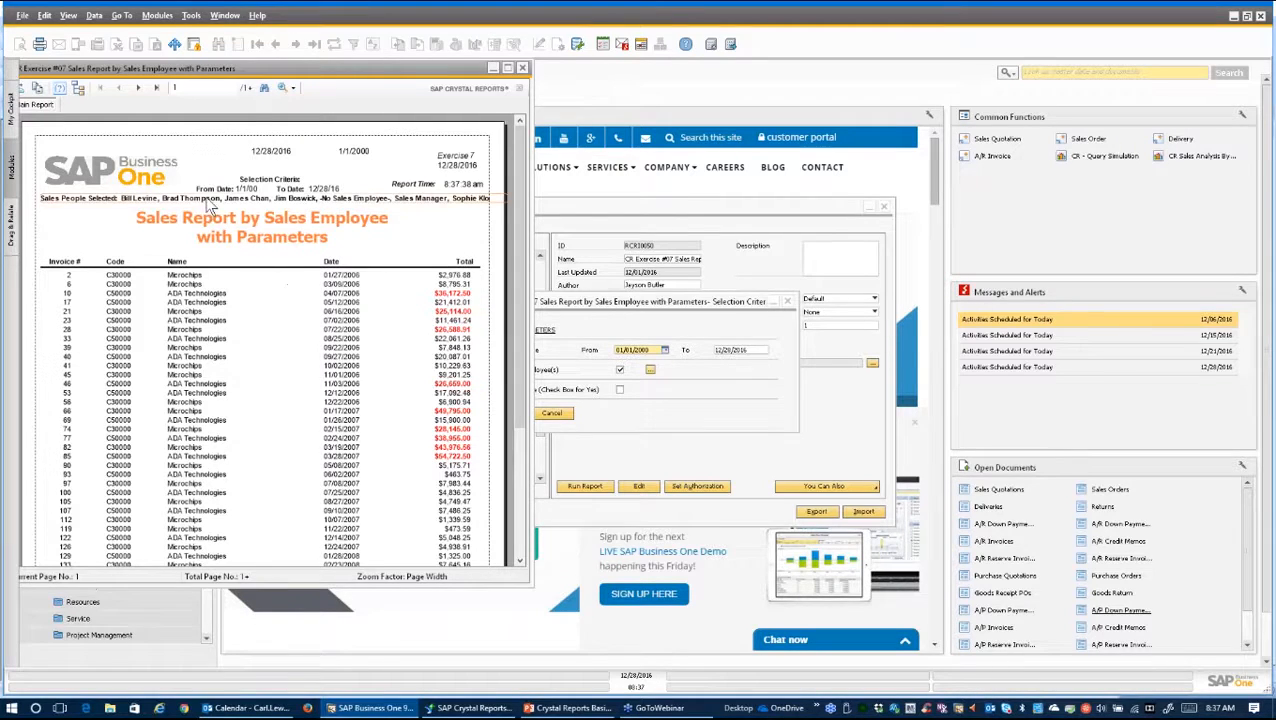
{"action": "left_click", "coordinate": [99, 205]}
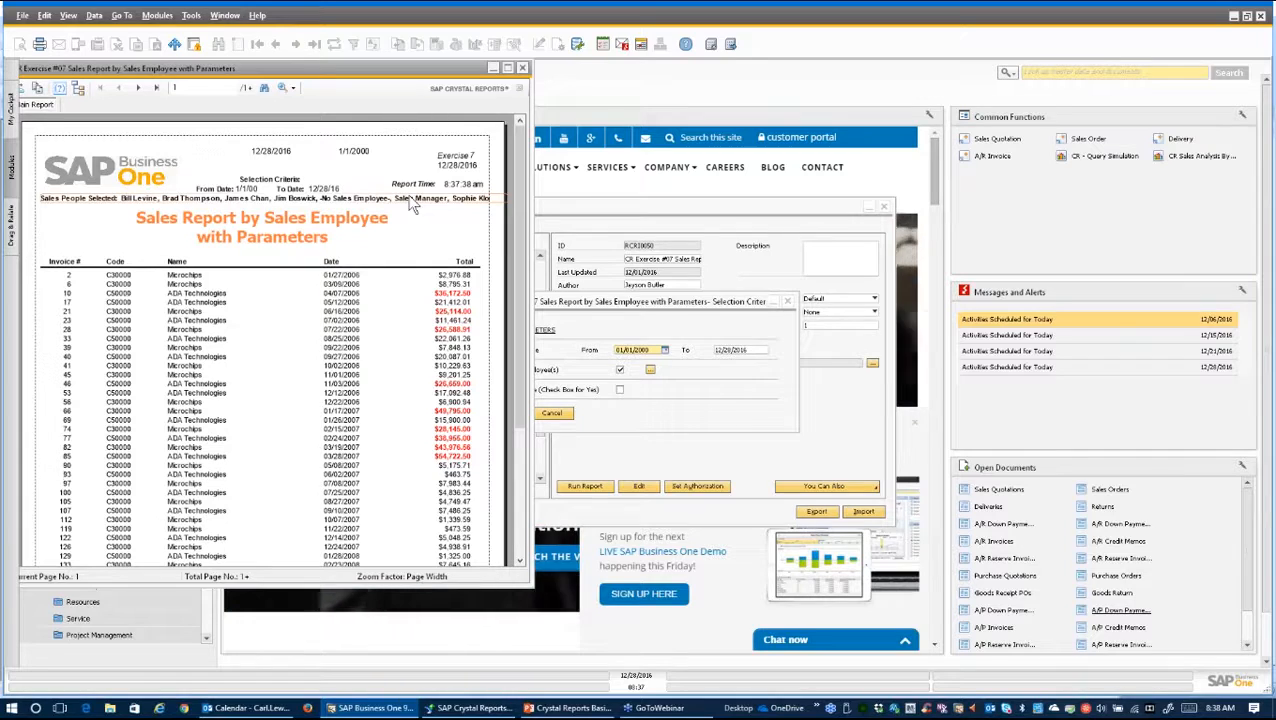
{"action": "left_click", "coordinate": [524, 69]}
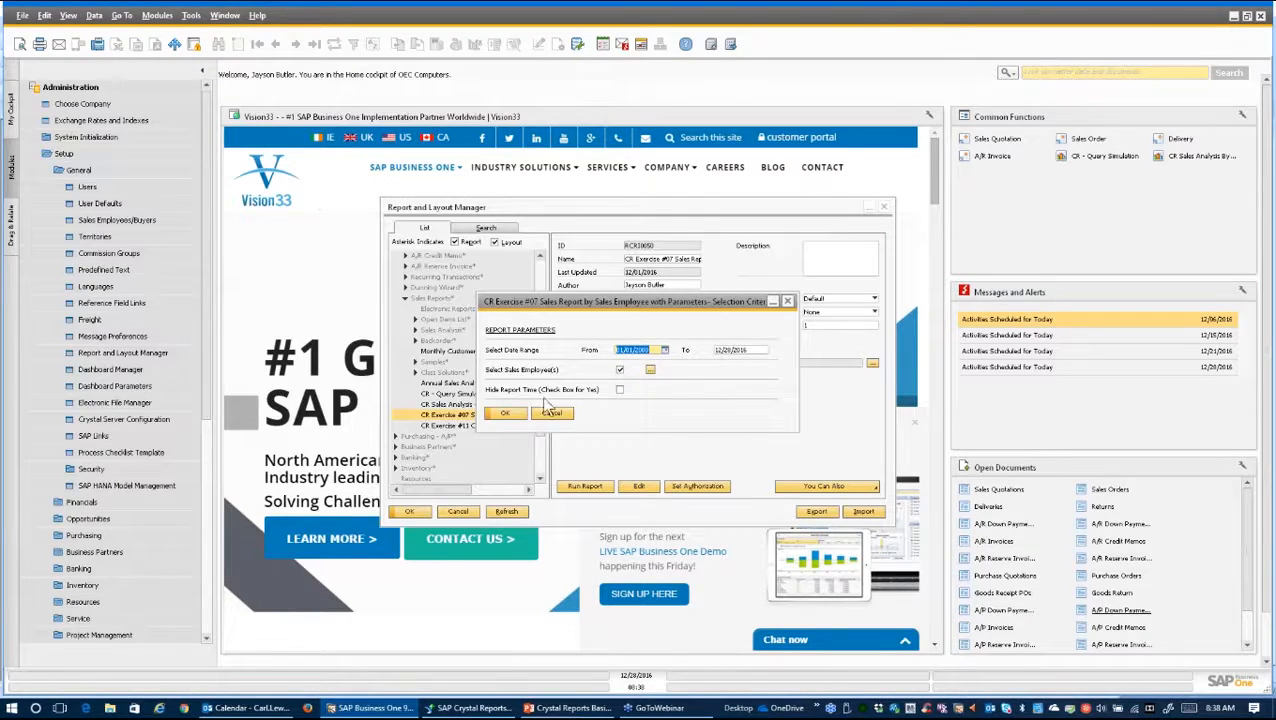
{"action": "left_click", "coordinate": [551, 412]}
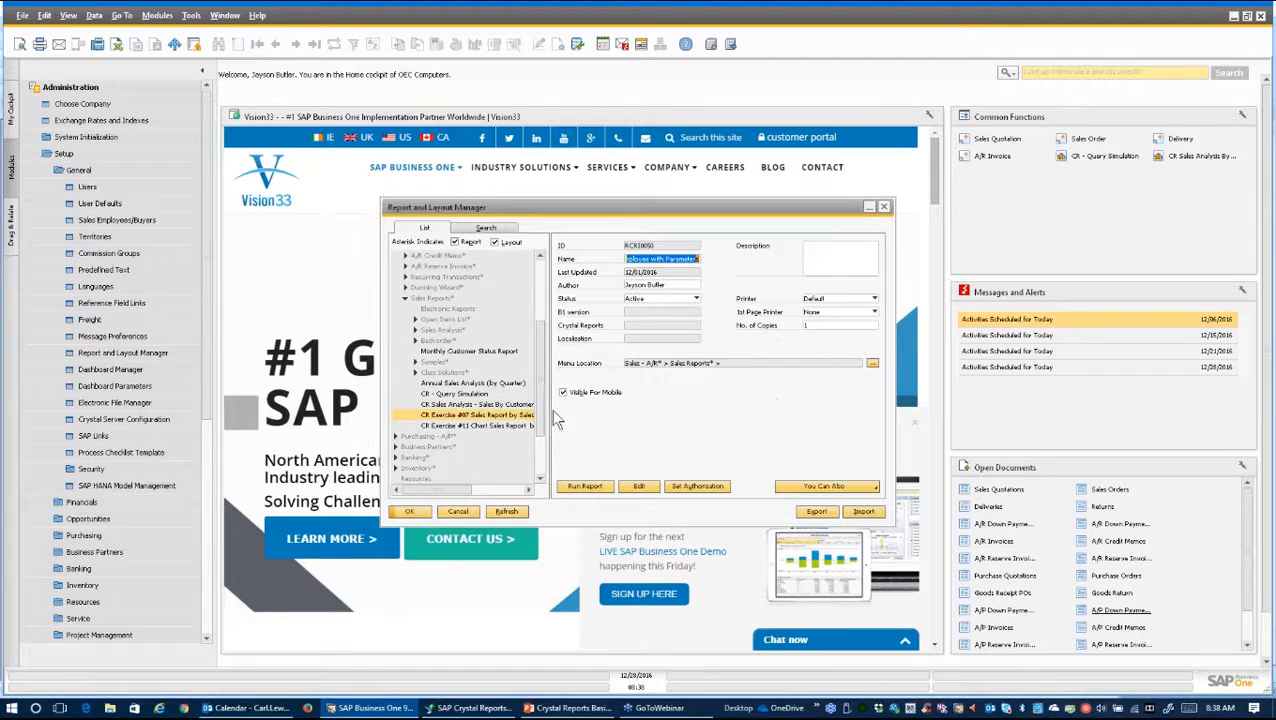
Switch to SAP Crystal Reports and show the report's parameter fields in the Field Explorer
{"action": "left_click", "coordinate": [458, 708]}
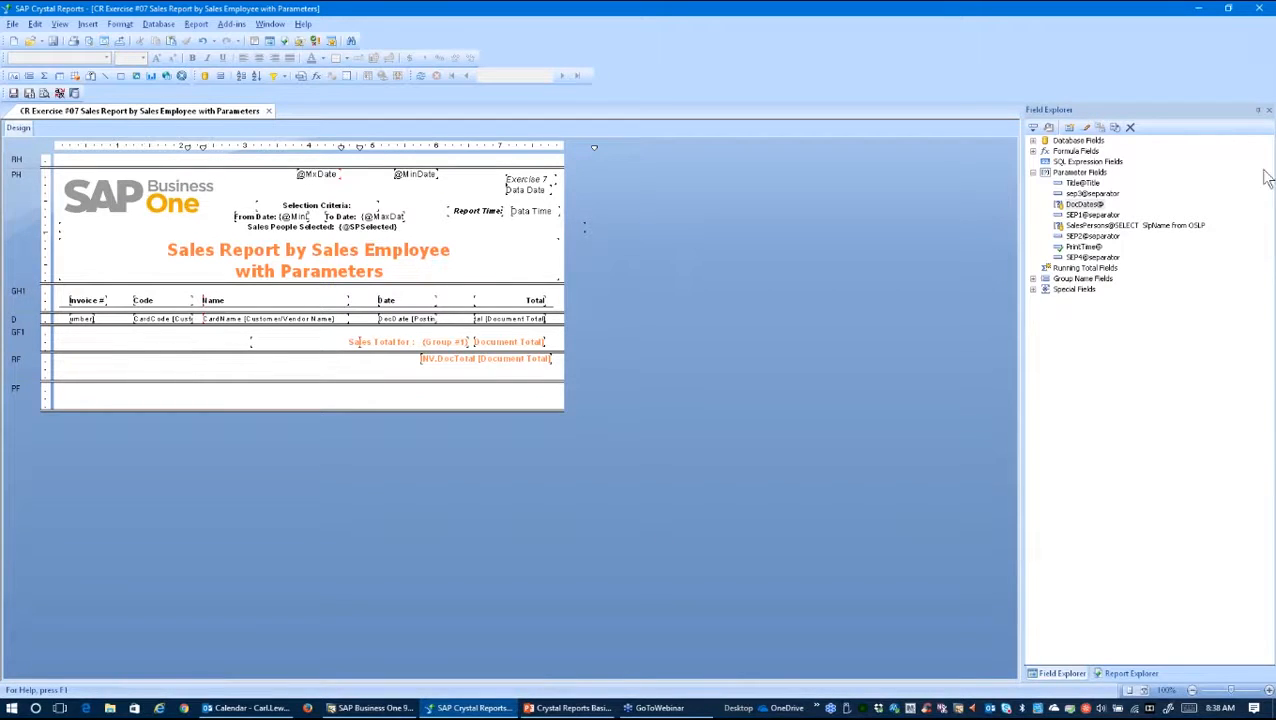
{"action": "left_click", "coordinate": [1232, 18]}
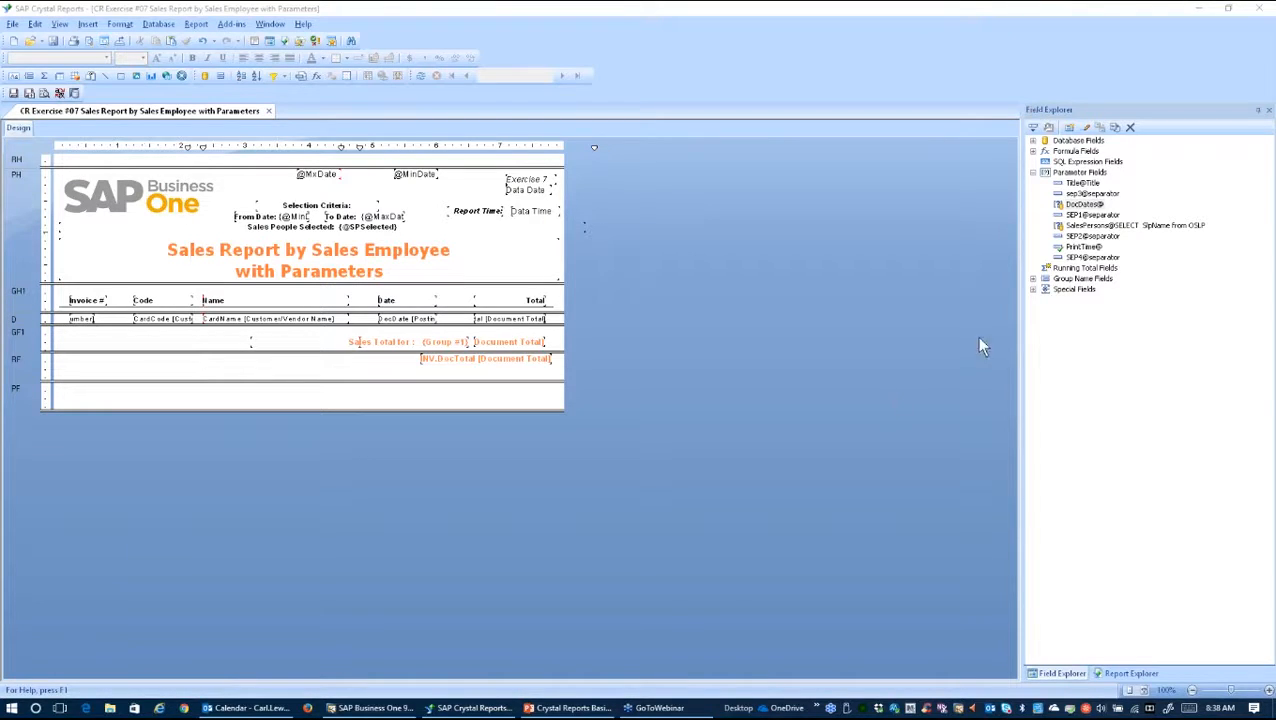
{"action": "left_click", "coordinate": [1033, 173]}
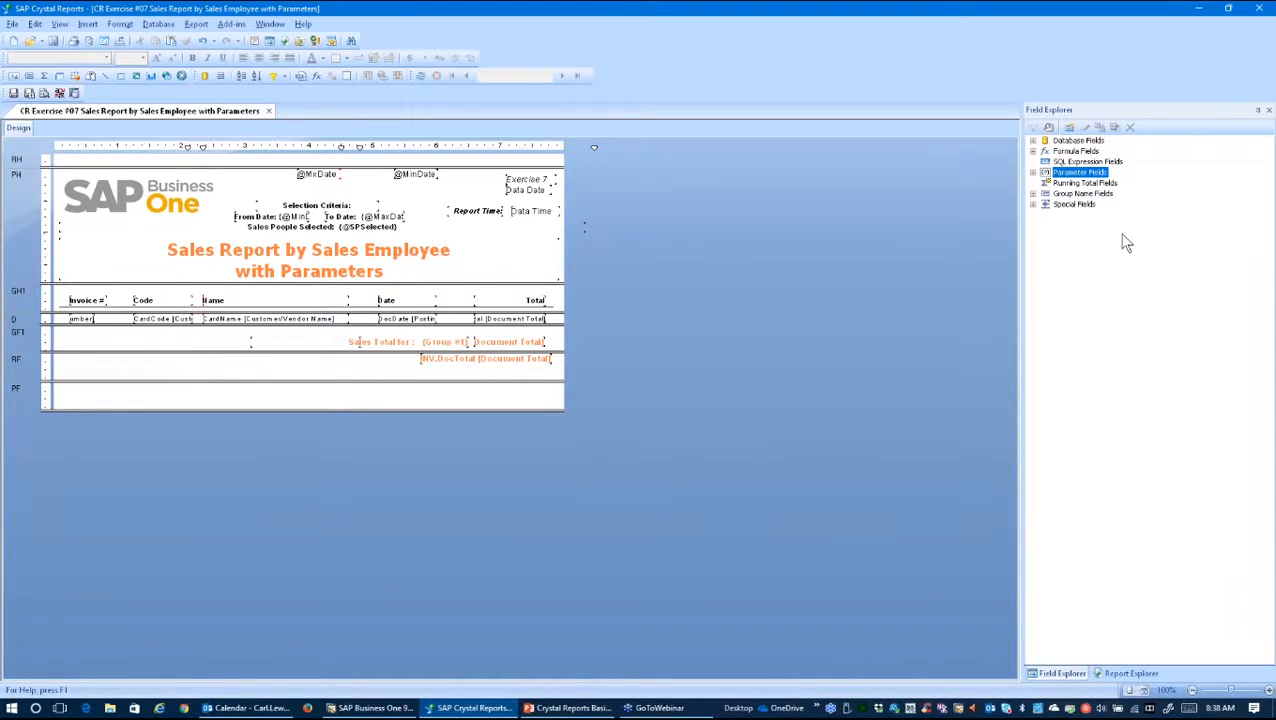
{"action": "left_click", "coordinate": [60, 24]}
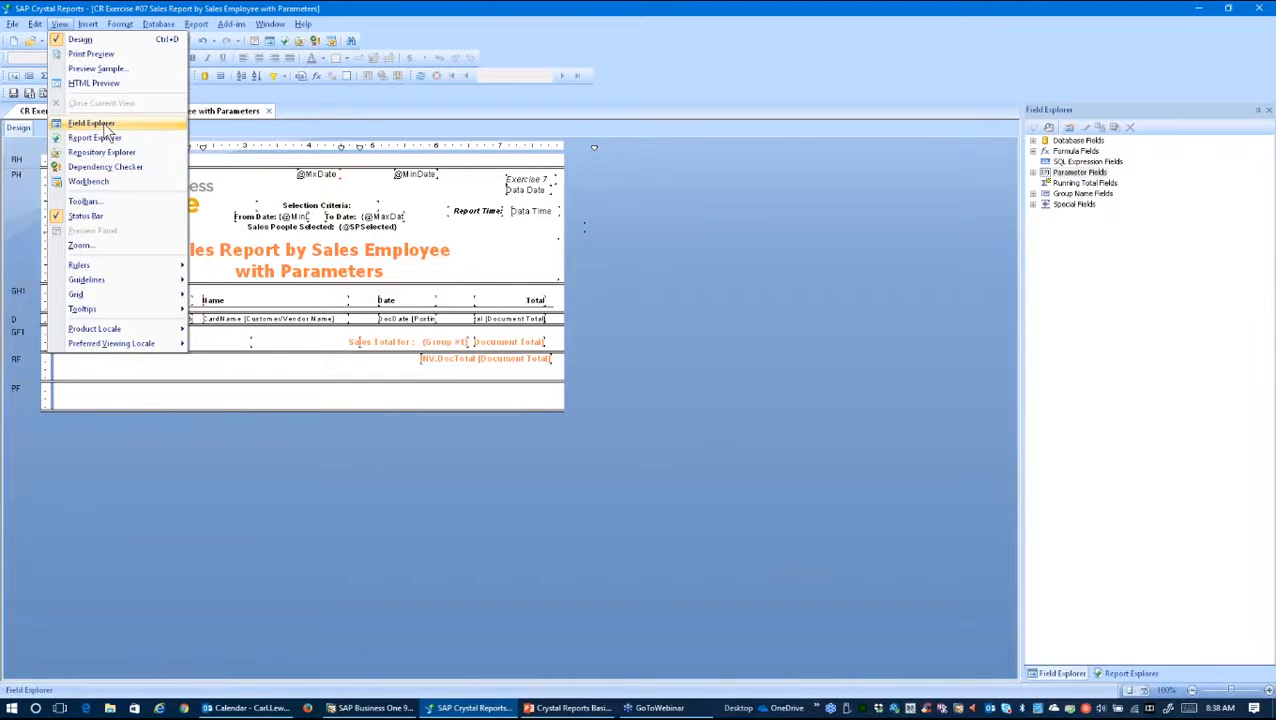
{"action": "left_click", "coordinate": [723, 69]}
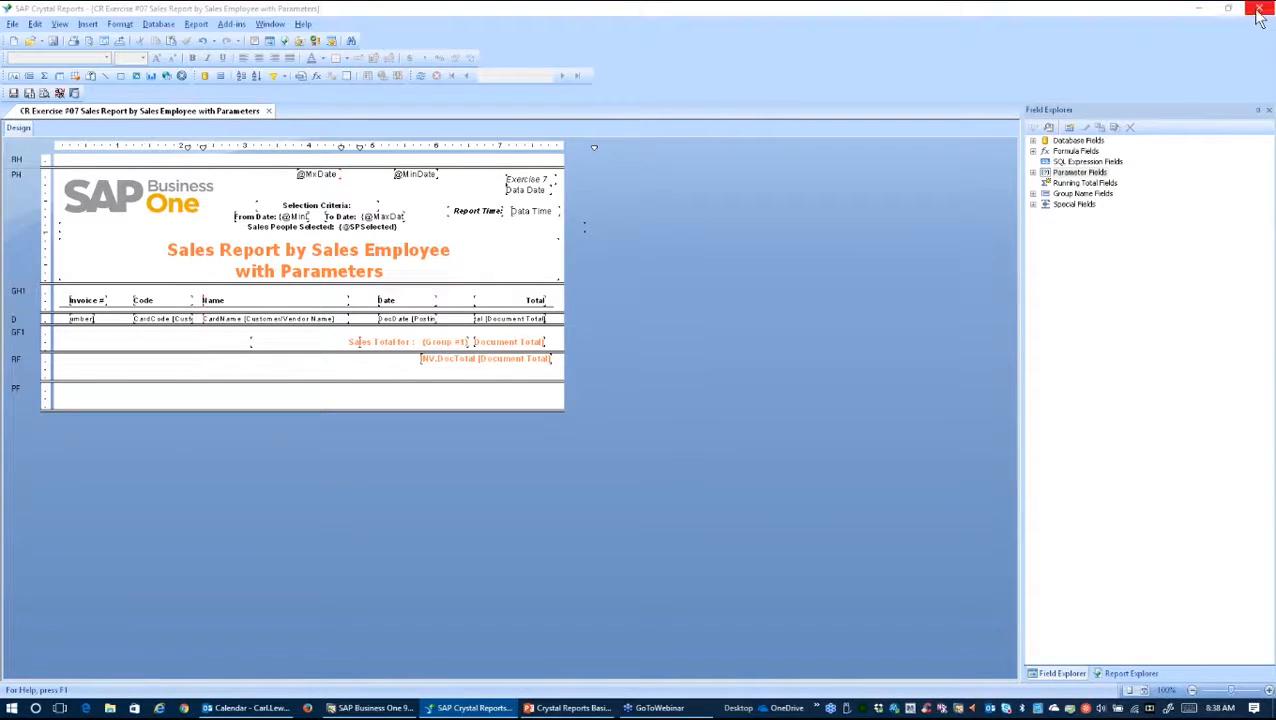
{"action": "left_click", "coordinate": [1033, 172]}
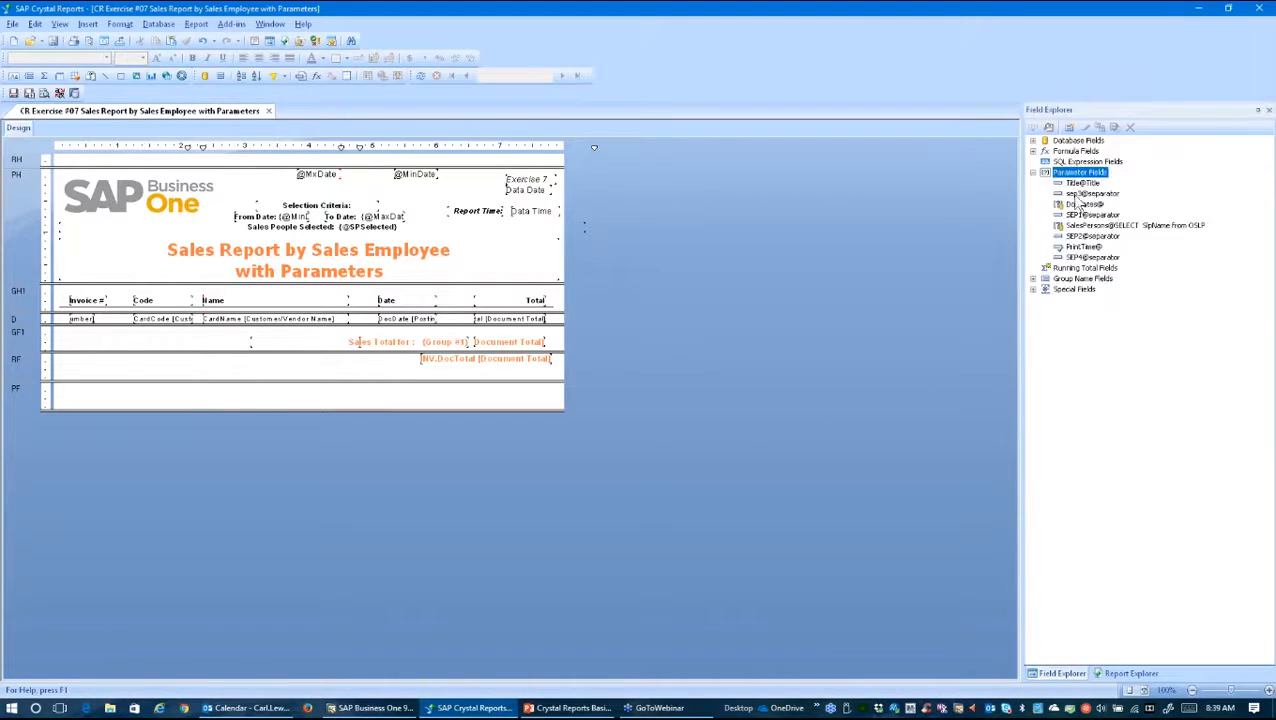
Start a new report parameter named "SalesPersons@Select SlpName from OSLP"
{"action": "right_click", "coordinate": [1082, 179]}
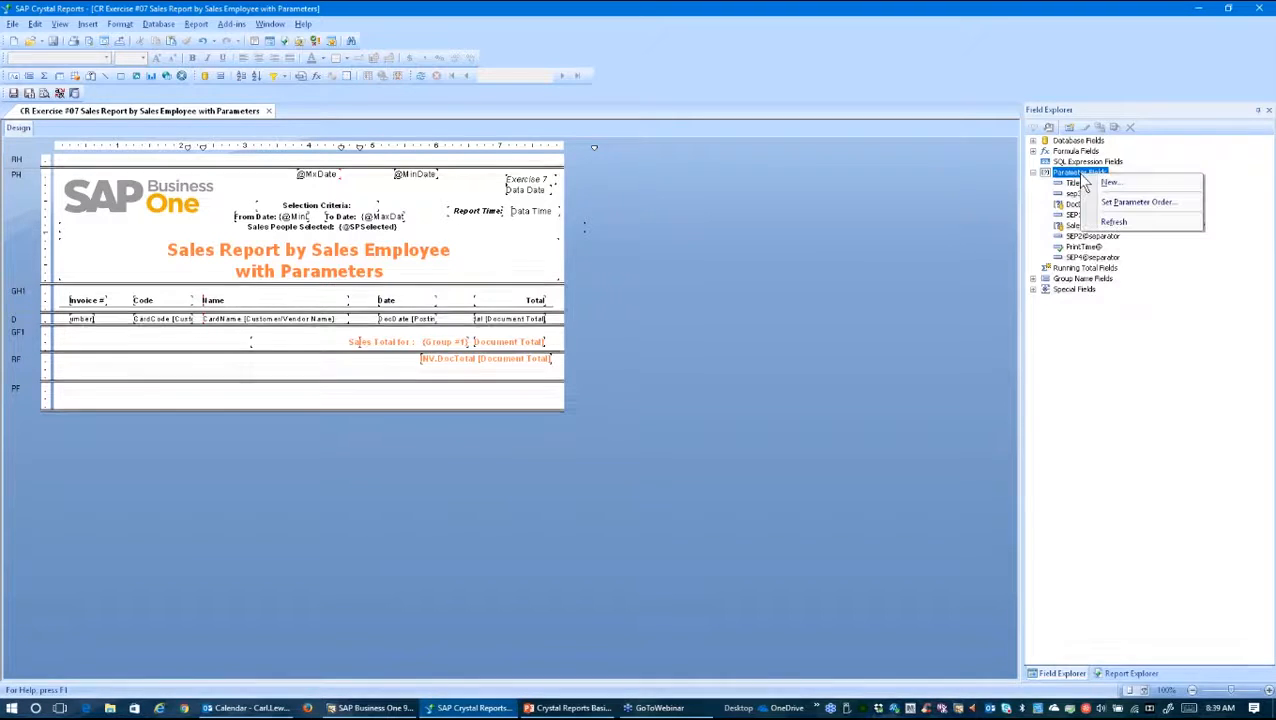
{"action": "left_click", "coordinate": [1108, 183]}
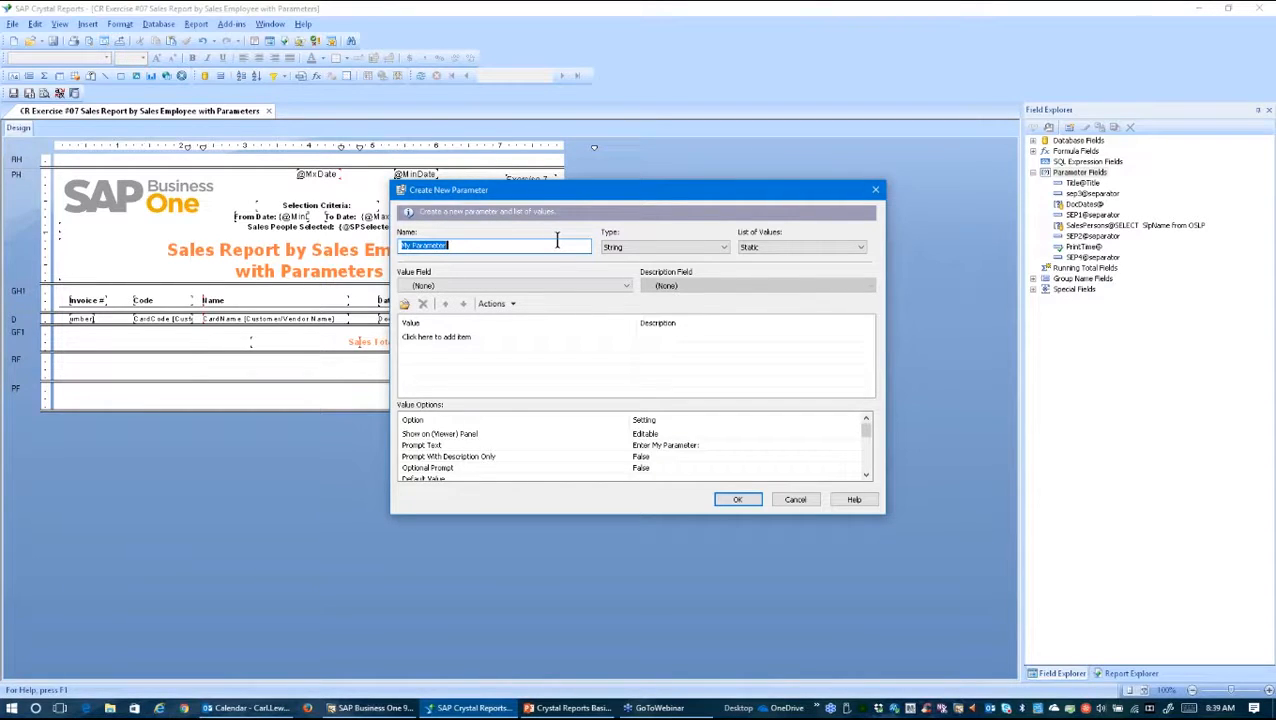
{"action": "type", "text": "SalesPersons@Select"}
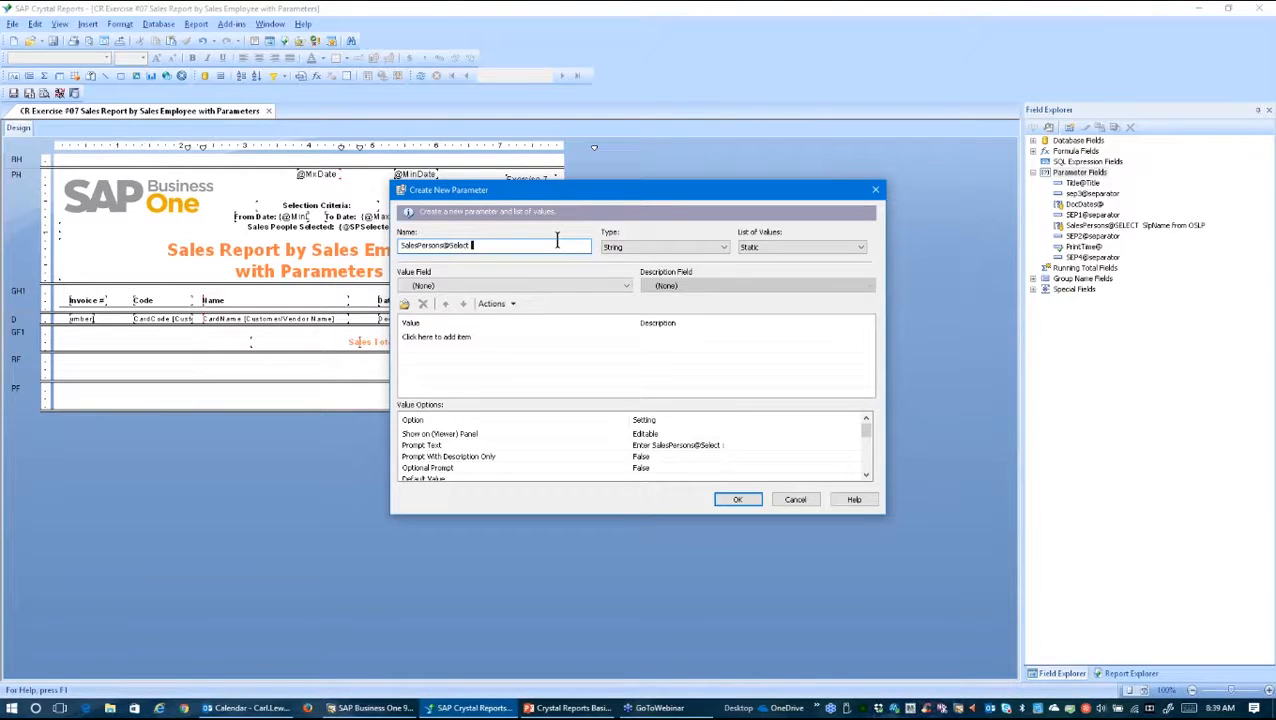
{"action": "type", "text": " SlpName from OSLP"}
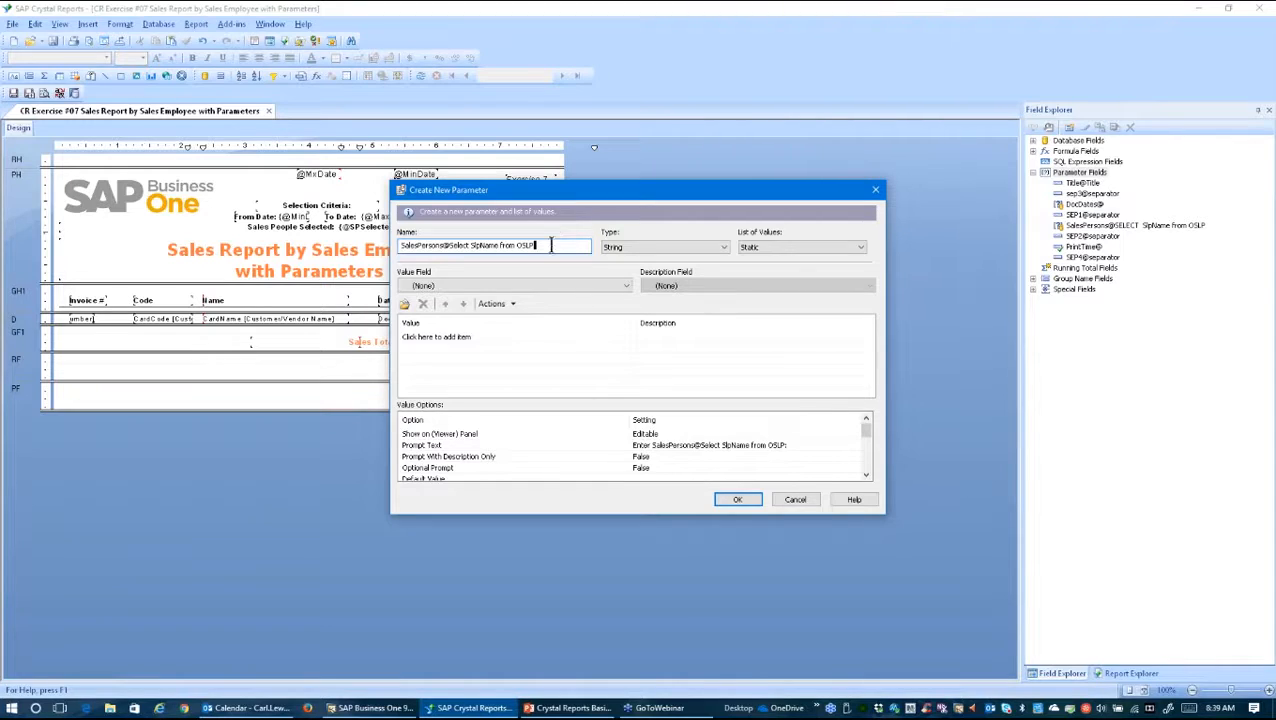
Review the label and query parts of the new parameter's name and discard the parameter
{"action": "left_click_drag", "start_coordinate": [543, 244], "coordinate": [381, 245]}
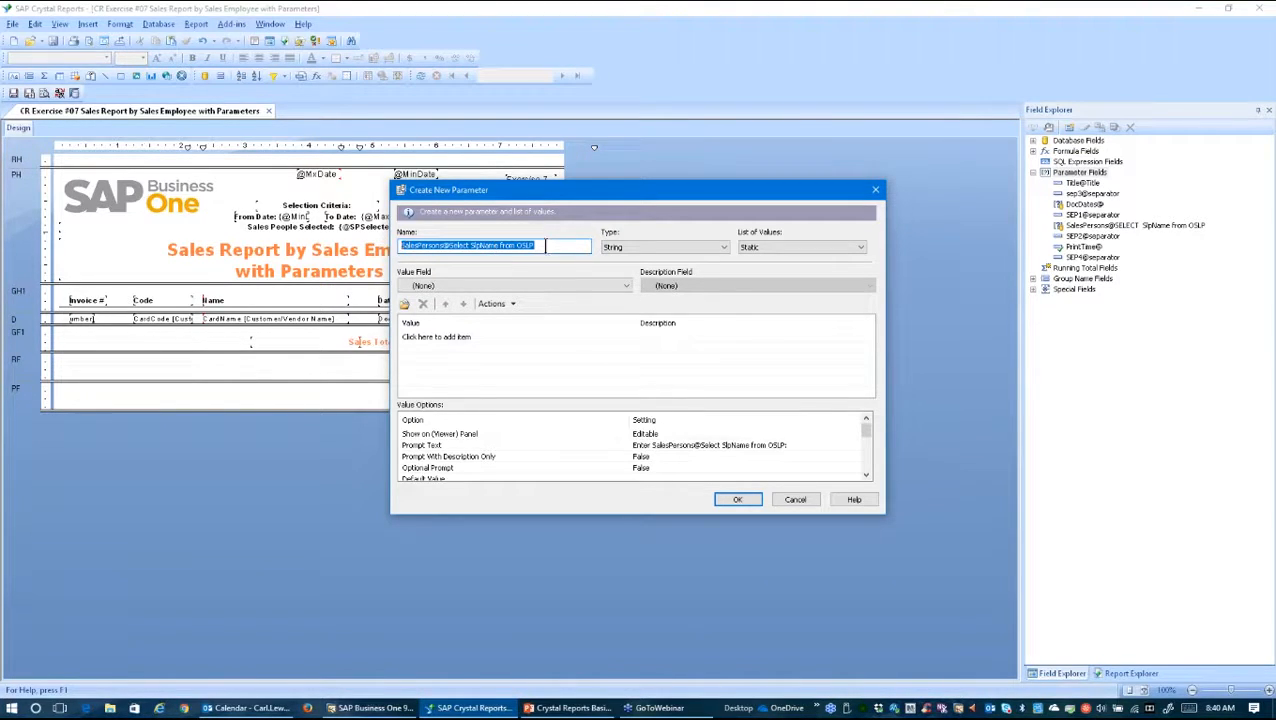
{"action": "left_click", "coordinate": [417, 246]}
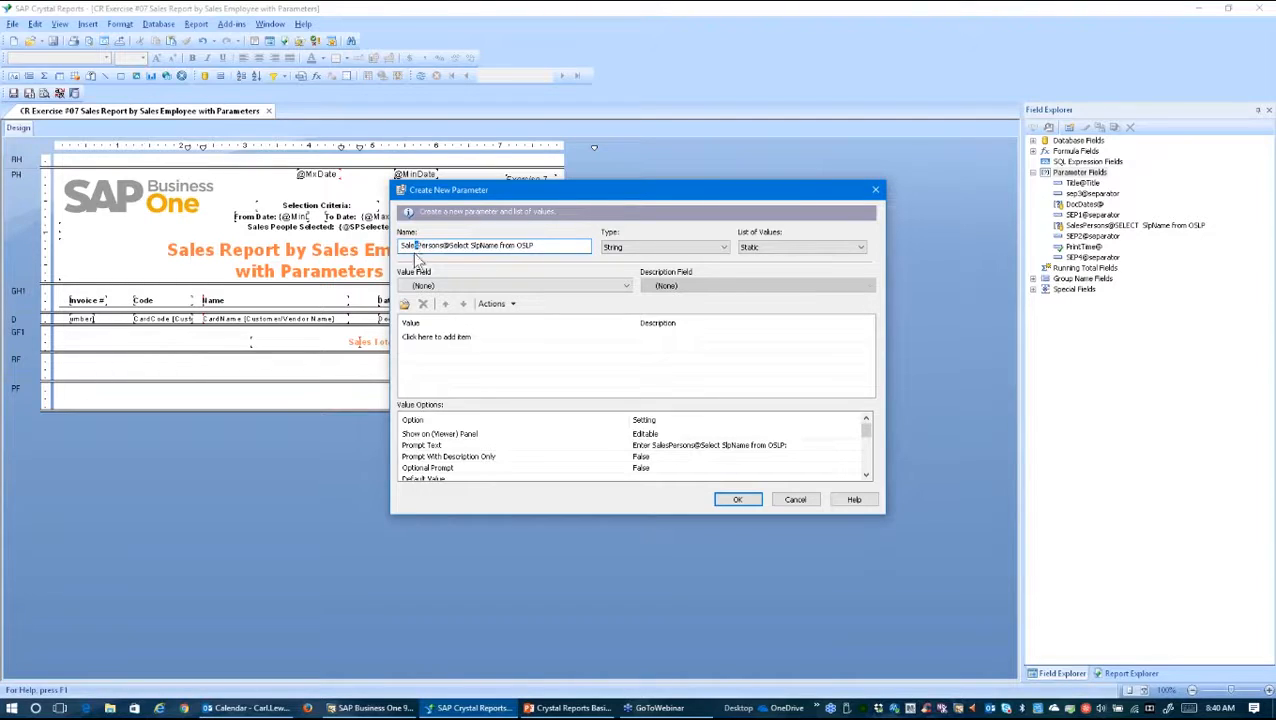
{"action": "mouse_move", "coordinate": [416, 245]}
{"action": "left_mouse_down"}
{"action": "mouse_move", "coordinate": [444, 245]}
{"action": "mouse_move", "coordinate": [400, 245]}
{"action": "left_mouse_up"}
{"action": "left_click", "coordinate": [445, 245]}
{"action": "double_click", "coordinate": [445, 245]}
{"action": "left_click", "coordinate": [445, 245]}
{"action": "left_click_drag", "start_coordinate": [448, 245], "coordinate": [549, 247]}
{"action": "left_click", "coordinate": [549, 247]}
{"action": "left_click", "coordinate": [875, 190]}
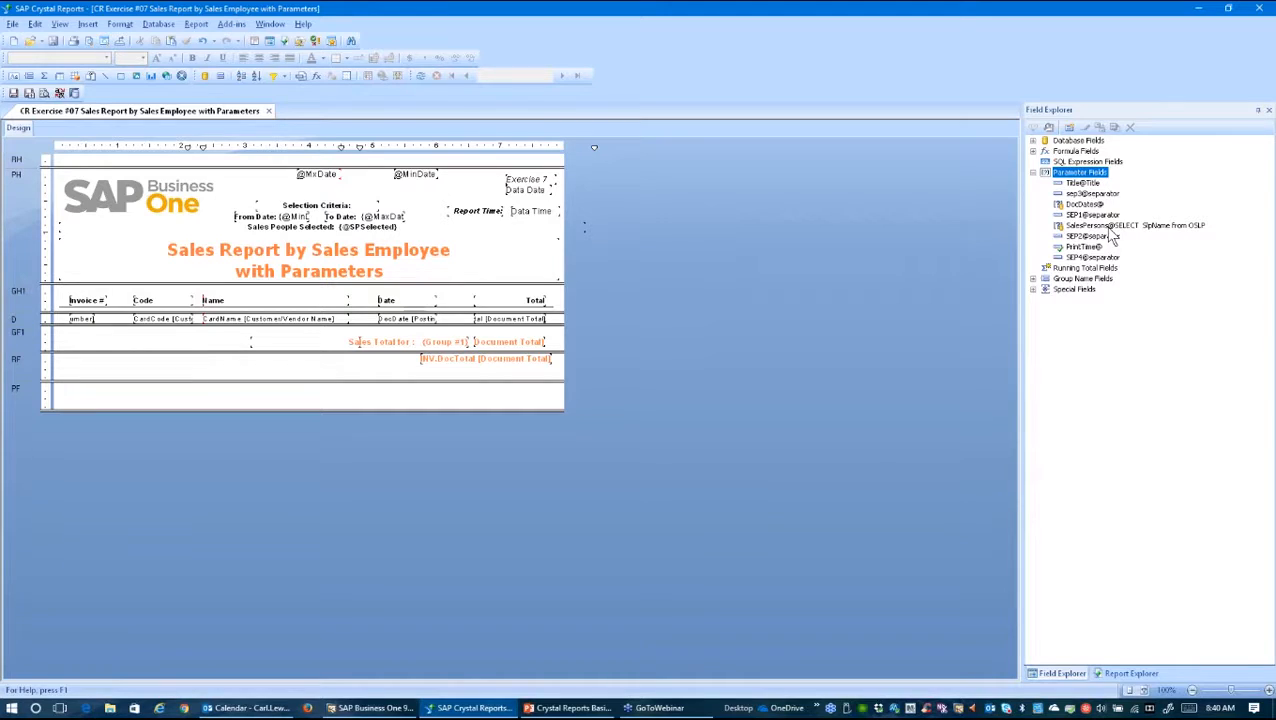
{"action": "left_click", "coordinate": [1108, 226]}
{"action": "double_click", "coordinate": [1108, 226]}
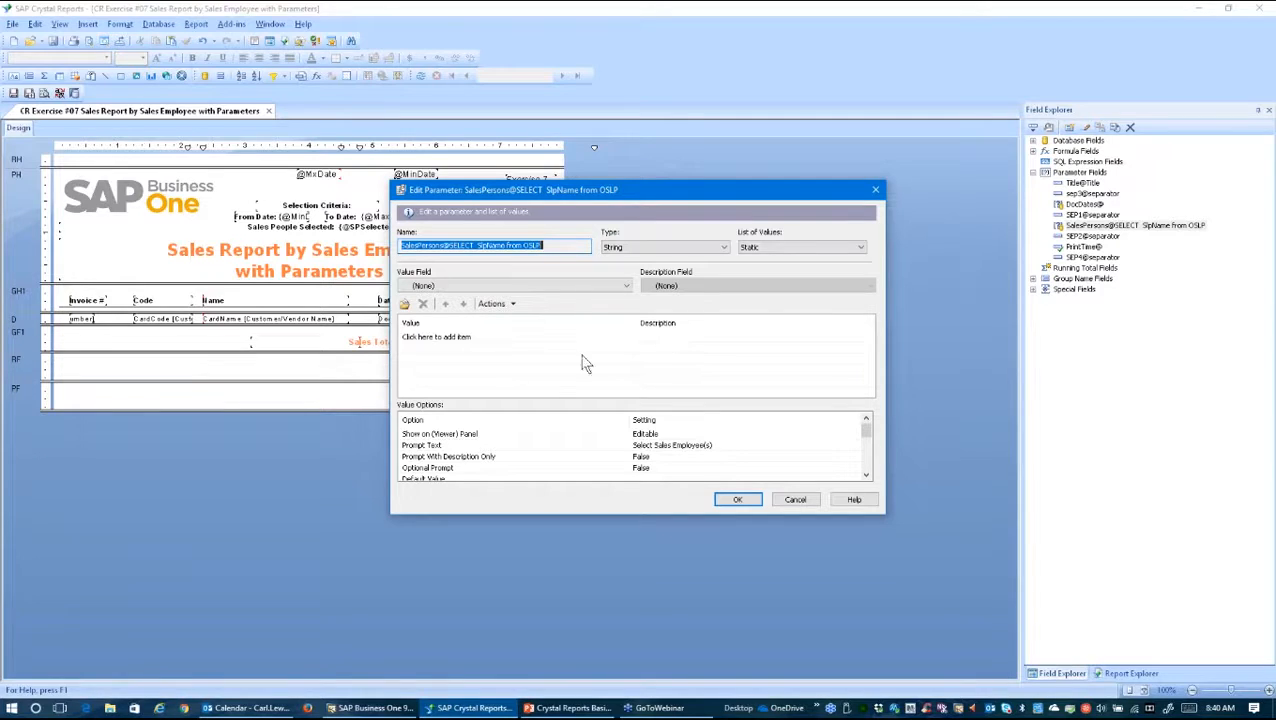
{"action": "left_click", "coordinate": [456, 246]}
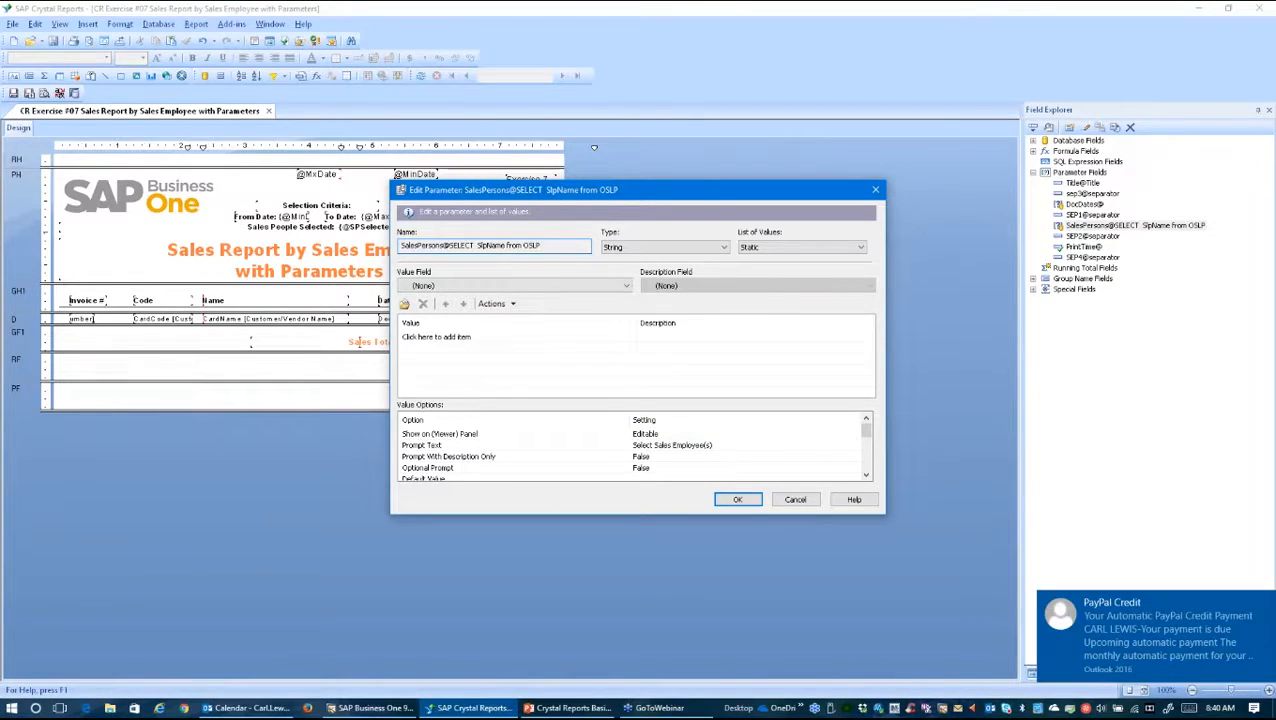
{"action": "left_click", "coordinate": [796, 500]}
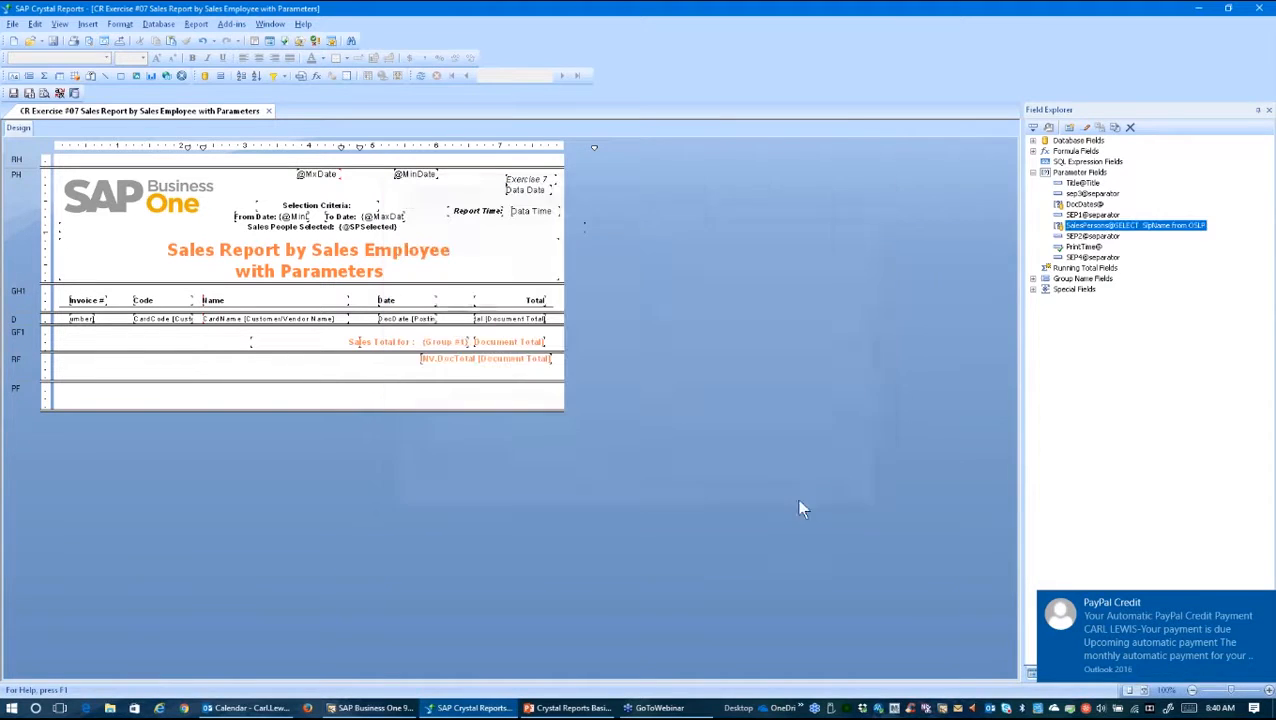
{"action": "right_click", "coordinate": [1077, 229]}
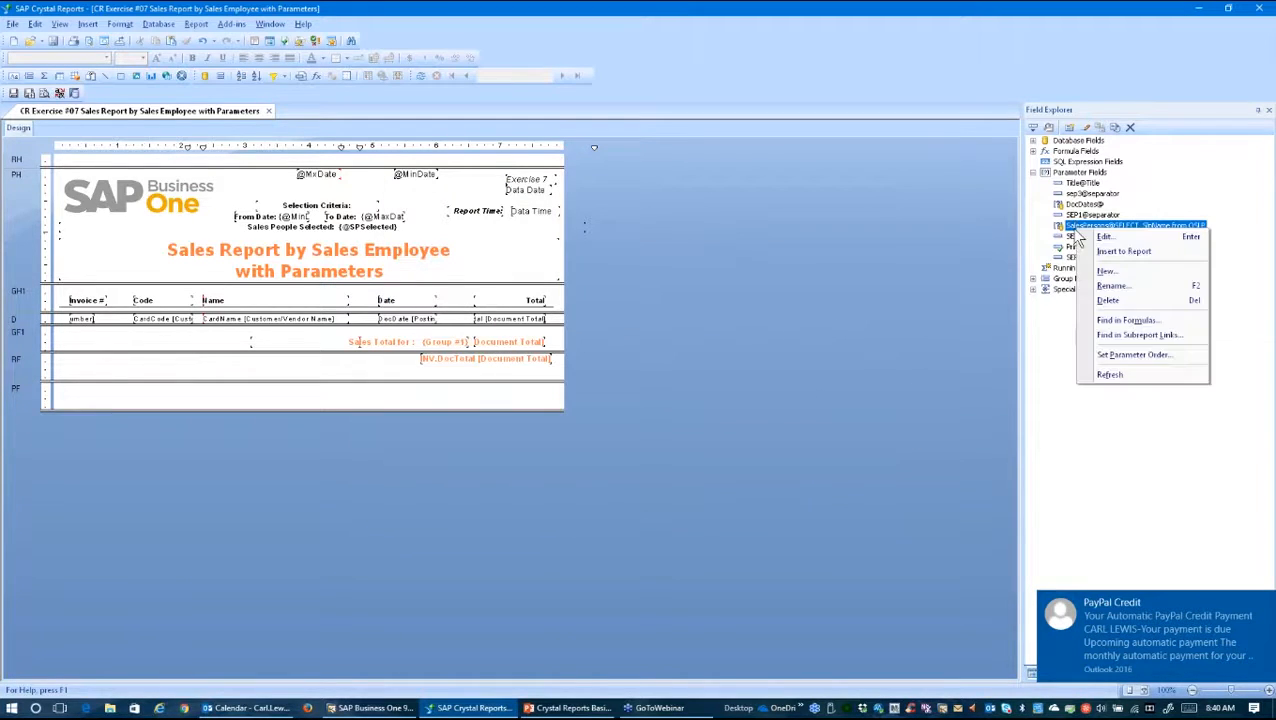
{"action": "left_click", "coordinate": [1112, 287]}
{"action": "left_click", "coordinate": [1136, 228]}
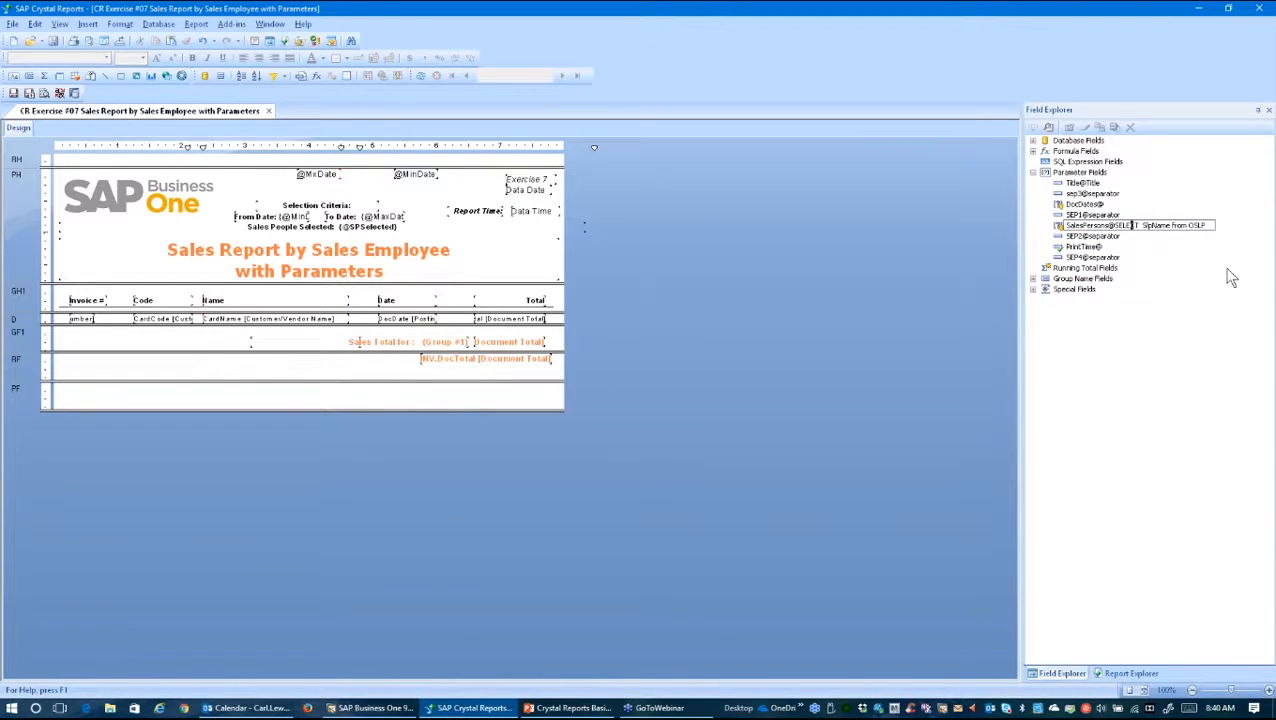
{"action": "left_click", "coordinate": [1161, 288]}
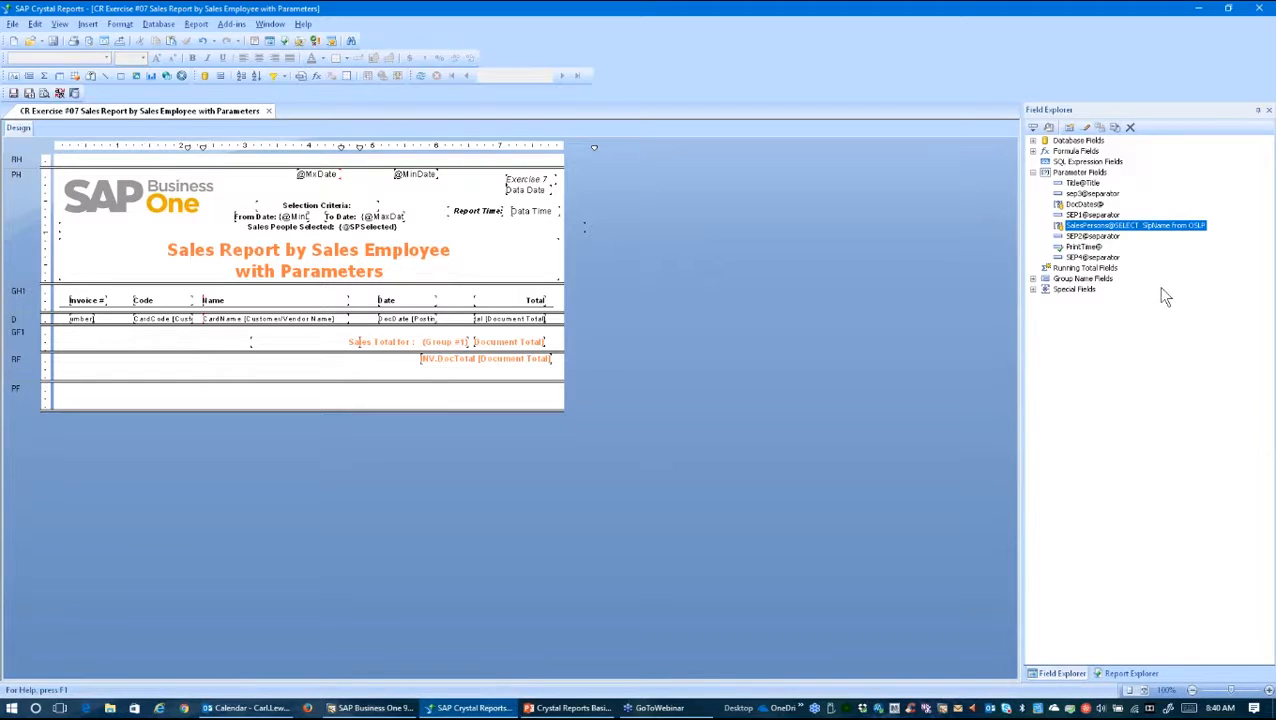
Open the existing SalesPersons parameter for editing and choose String as its type and Static as its list of values
{"action": "double_click", "coordinate": [1128, 226]}
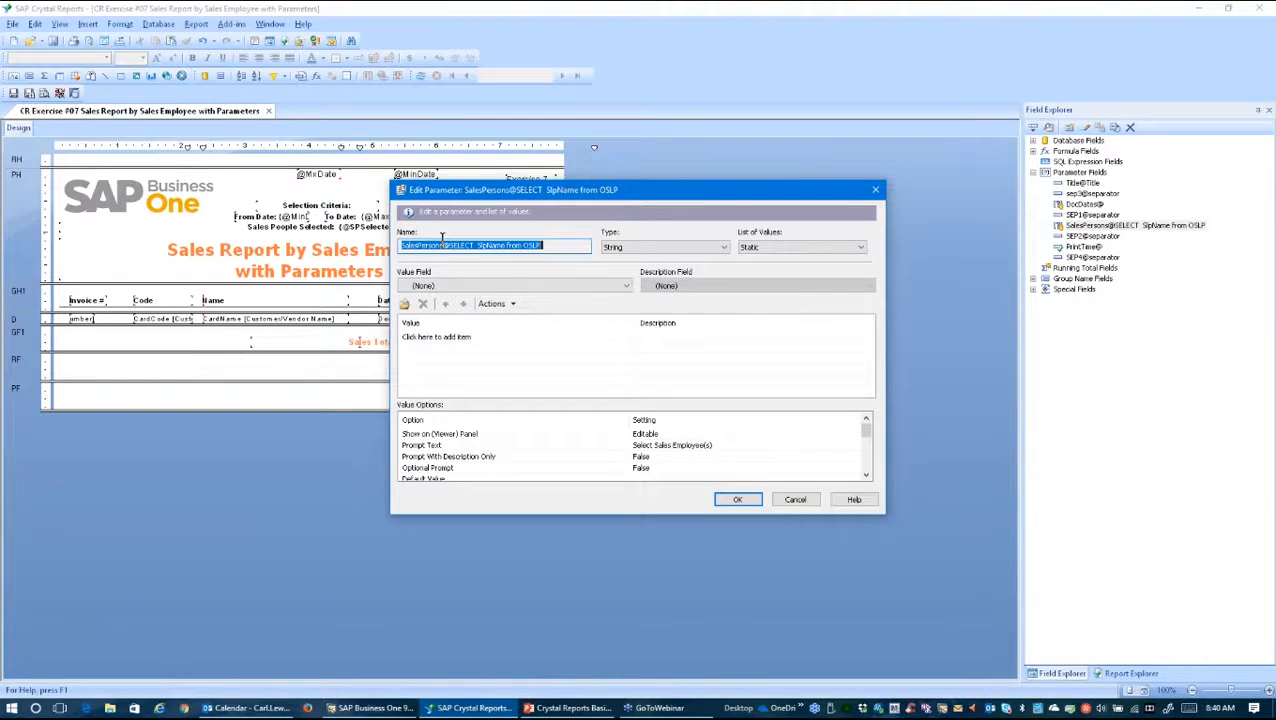
{"action": "left_click", "coordinate": [551, 245]}
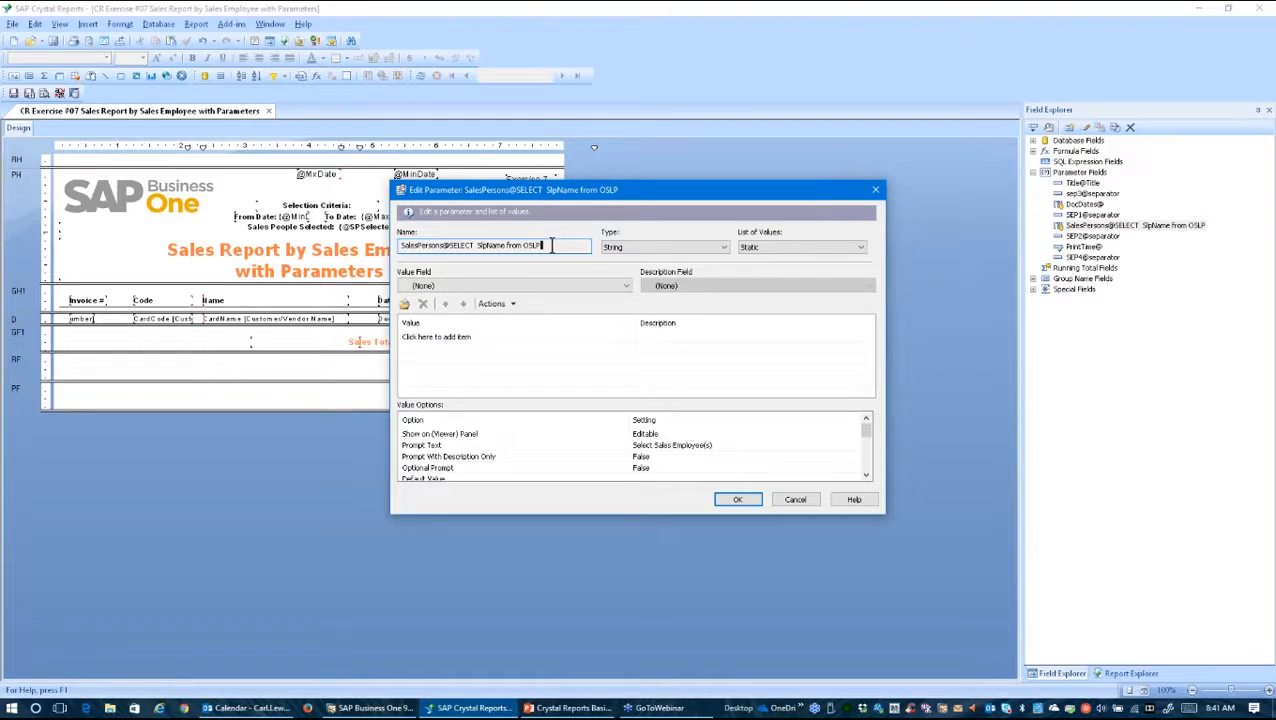
{"action": "left_click", "coordinate": [723, 249]}
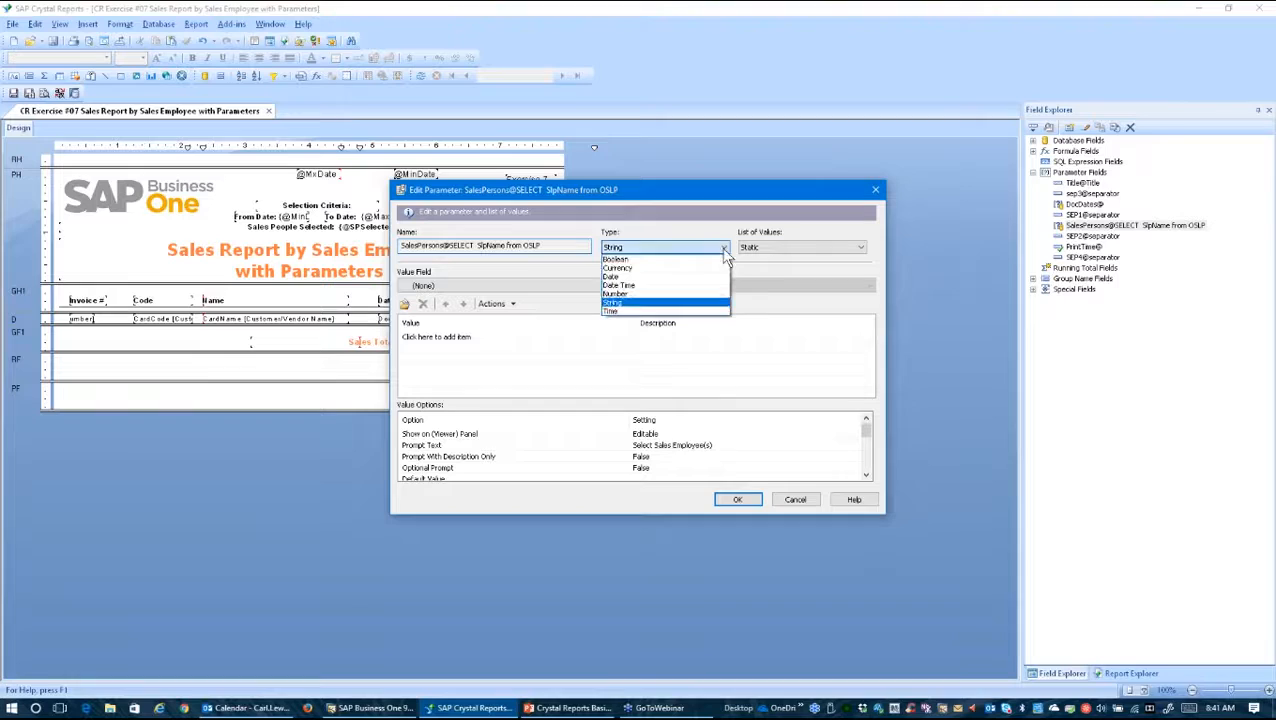
{"action": "left_click", "coordinate": [663, 304]}
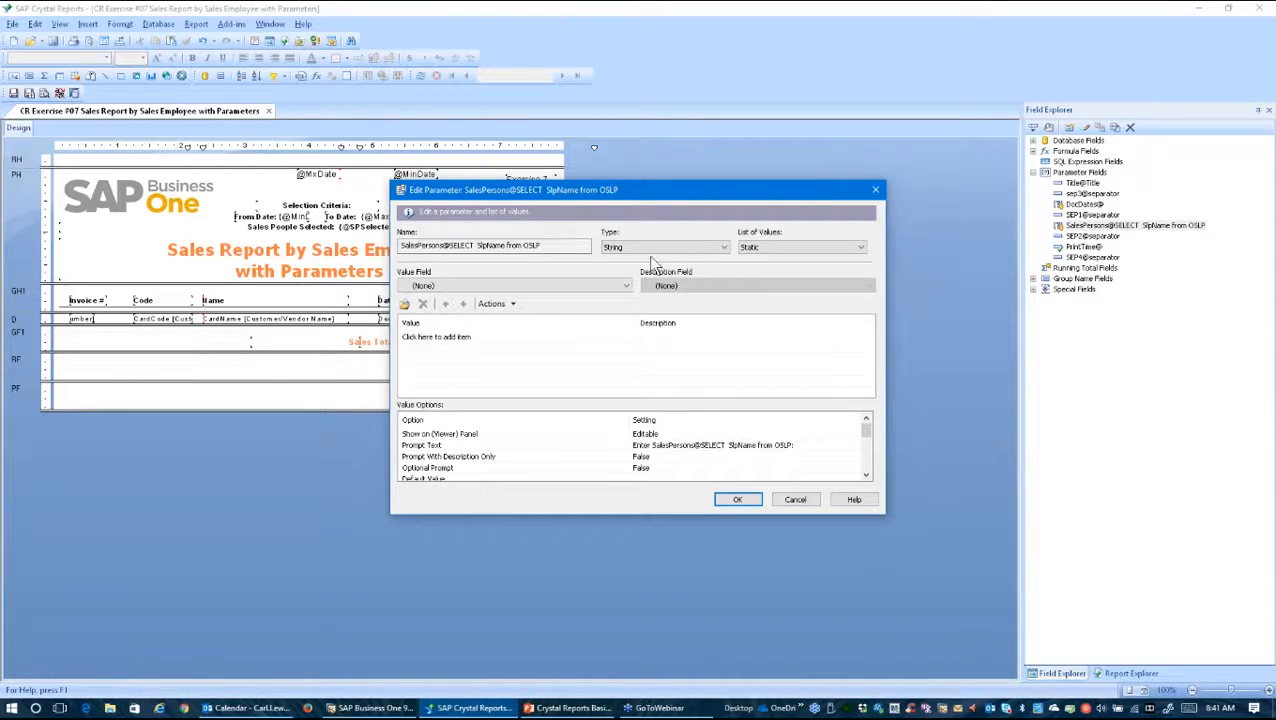
{"action": "left_click", "coordinate": [845, 250]}
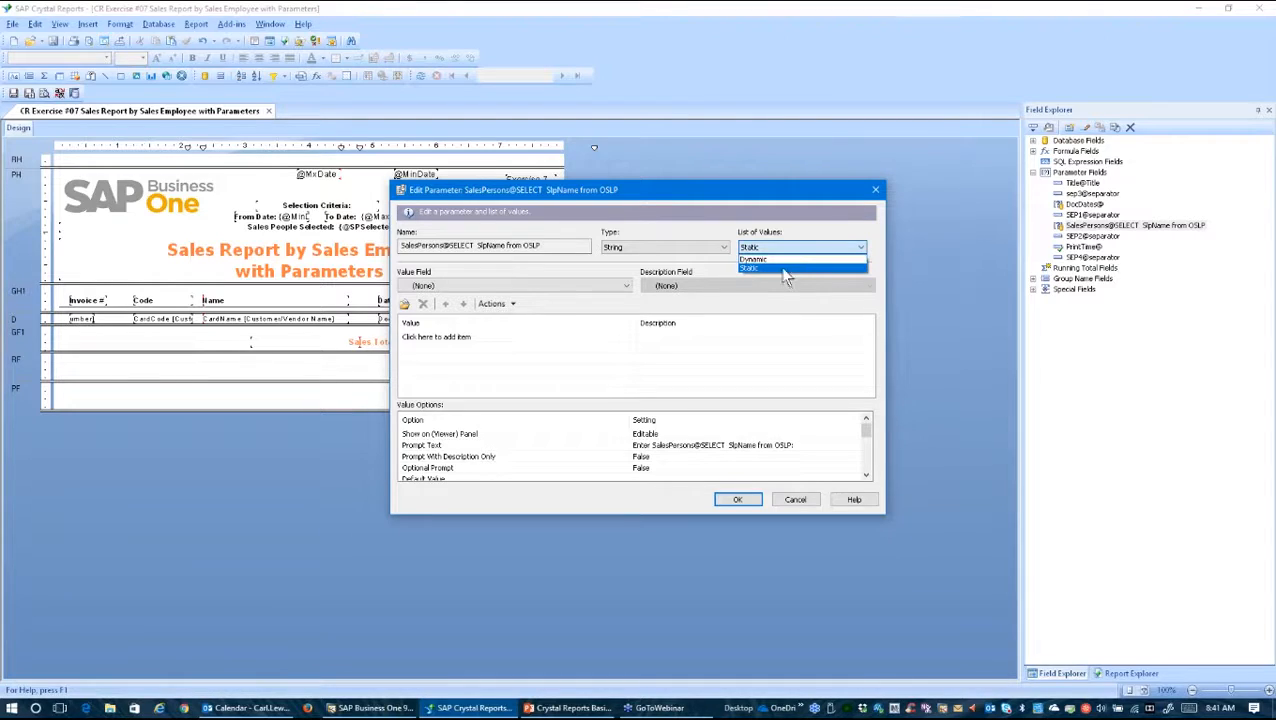
{"action": "left_click", "coordinate": [784, 269]}
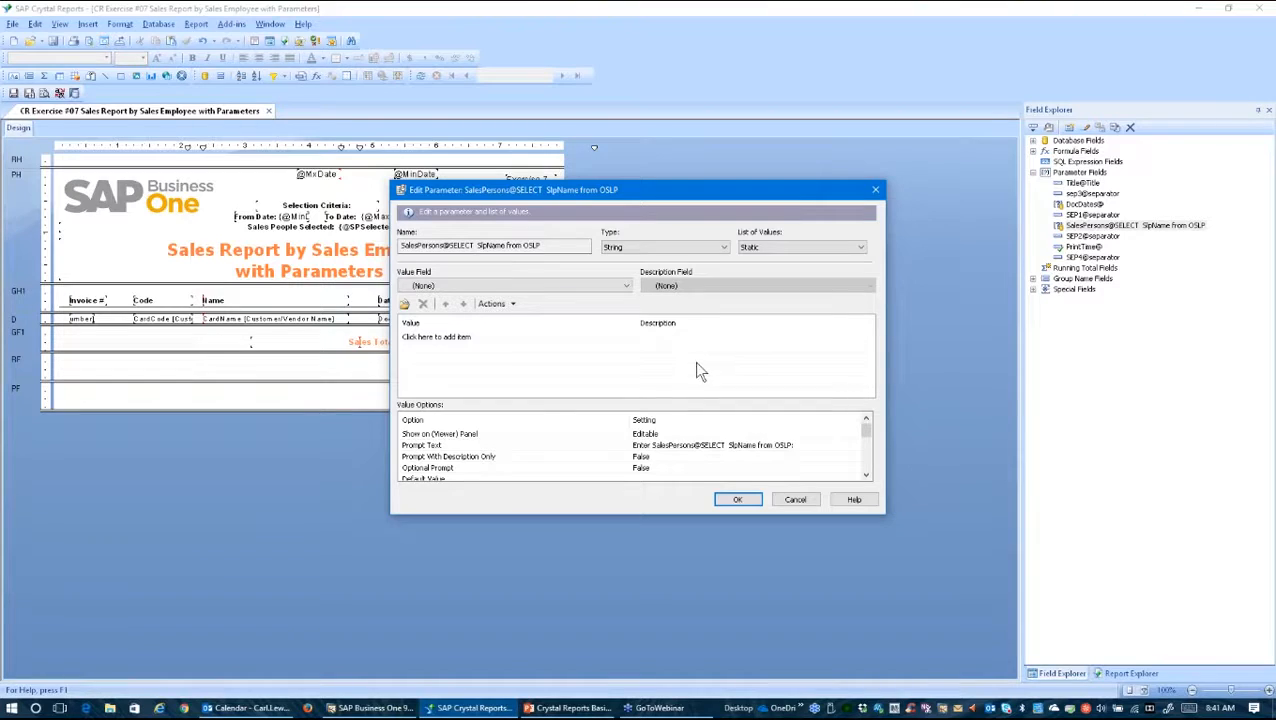
Set the SalesPersons parameter's prompt text to "Select SalesPerson(s)"
{"action": "left_click", "coordinate": [670, 445]}
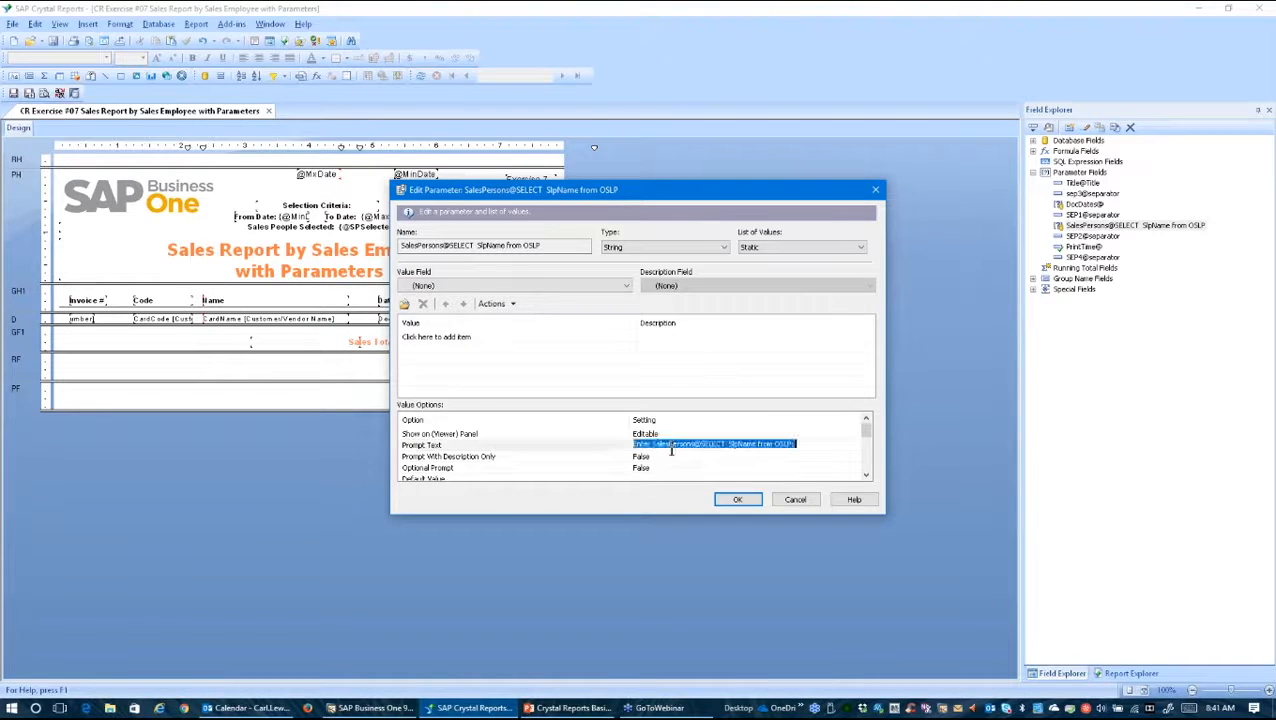
{"action": "left_click", "coordinate": [804, 443]}
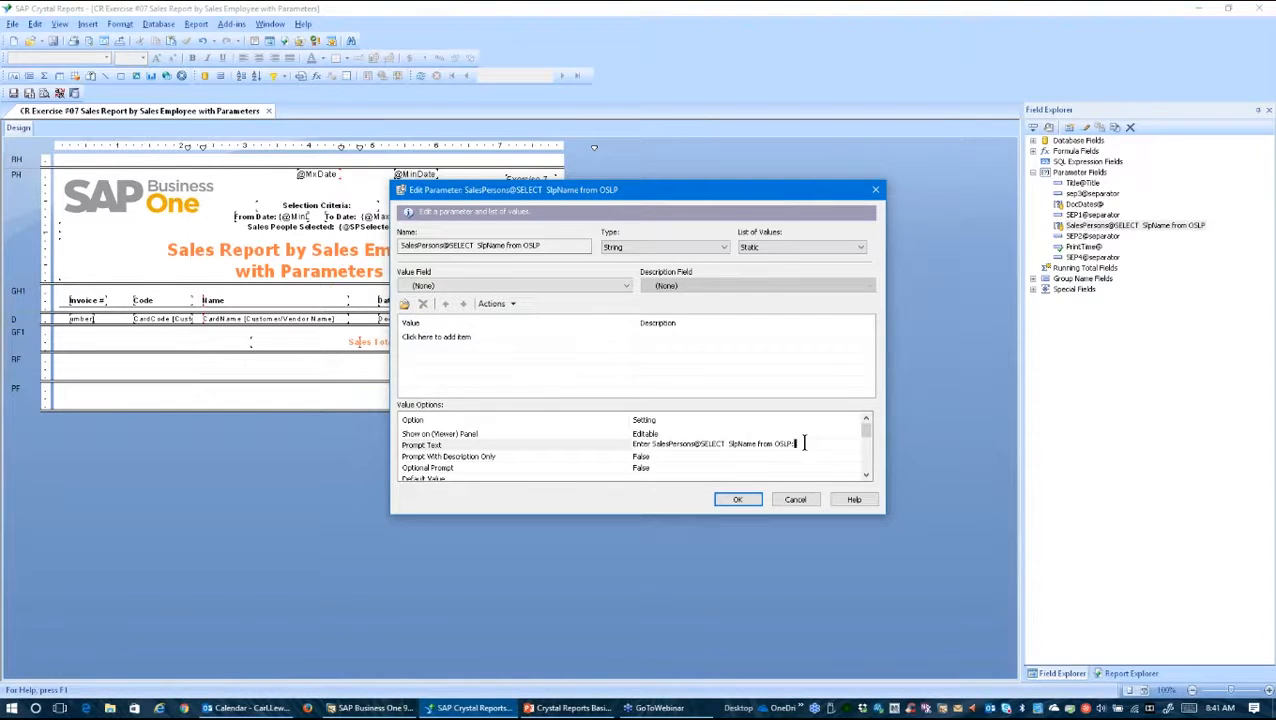
{"action": "left_click_drag", "start_coordinate": [800, 443], "coordinate": [585, 455]}
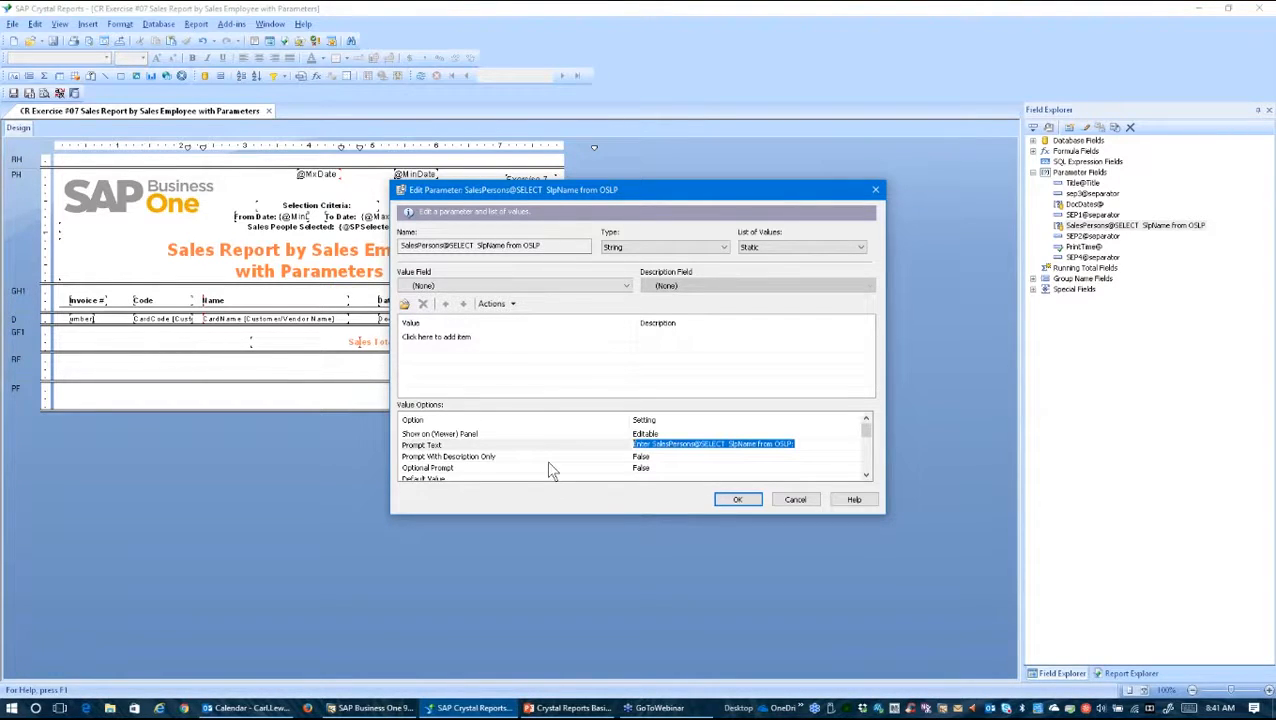
{"action": "type", "text": "Sel"}
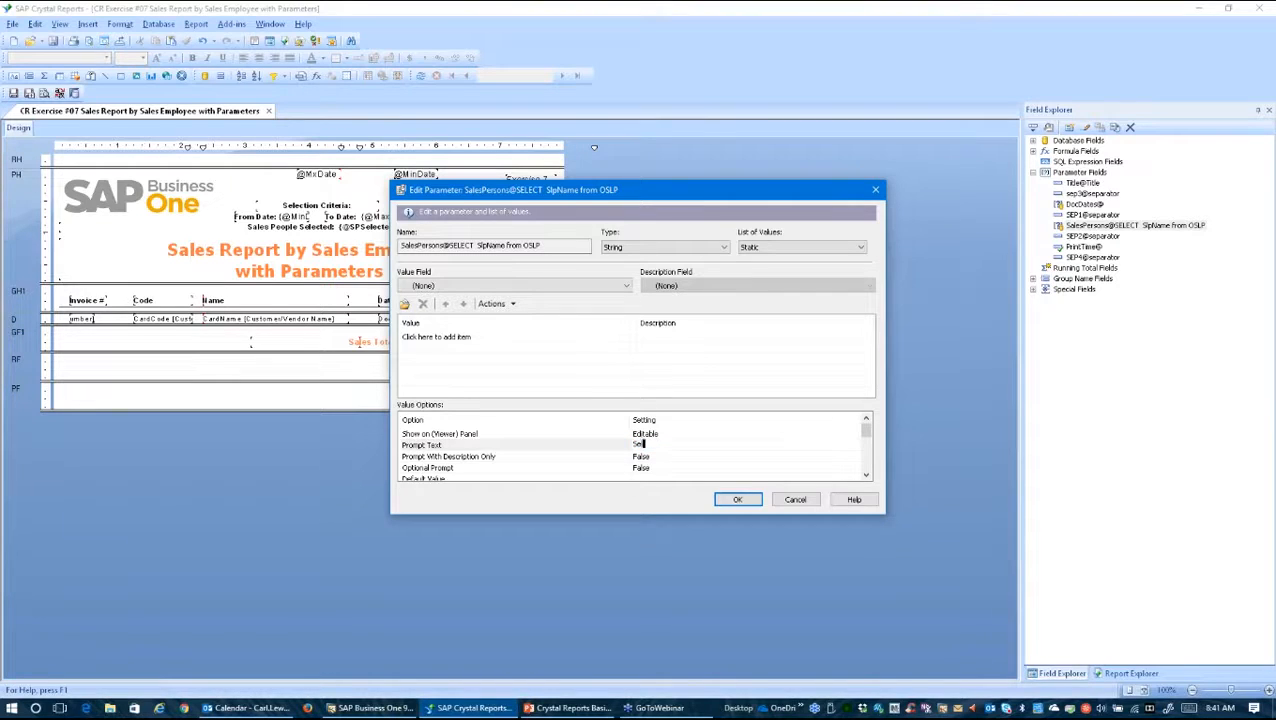
{"action": "type", "text": "ect SalesPerson(s)"}
Go through the SalesPersons parameter's multiple, discrete and range value options and save the parameter
{"action": "left_click", "coordinate": [867, 438]}
{"action": "left_click_drag", "start_coordinate": [866, 434], "coordinate": [866, 452]}
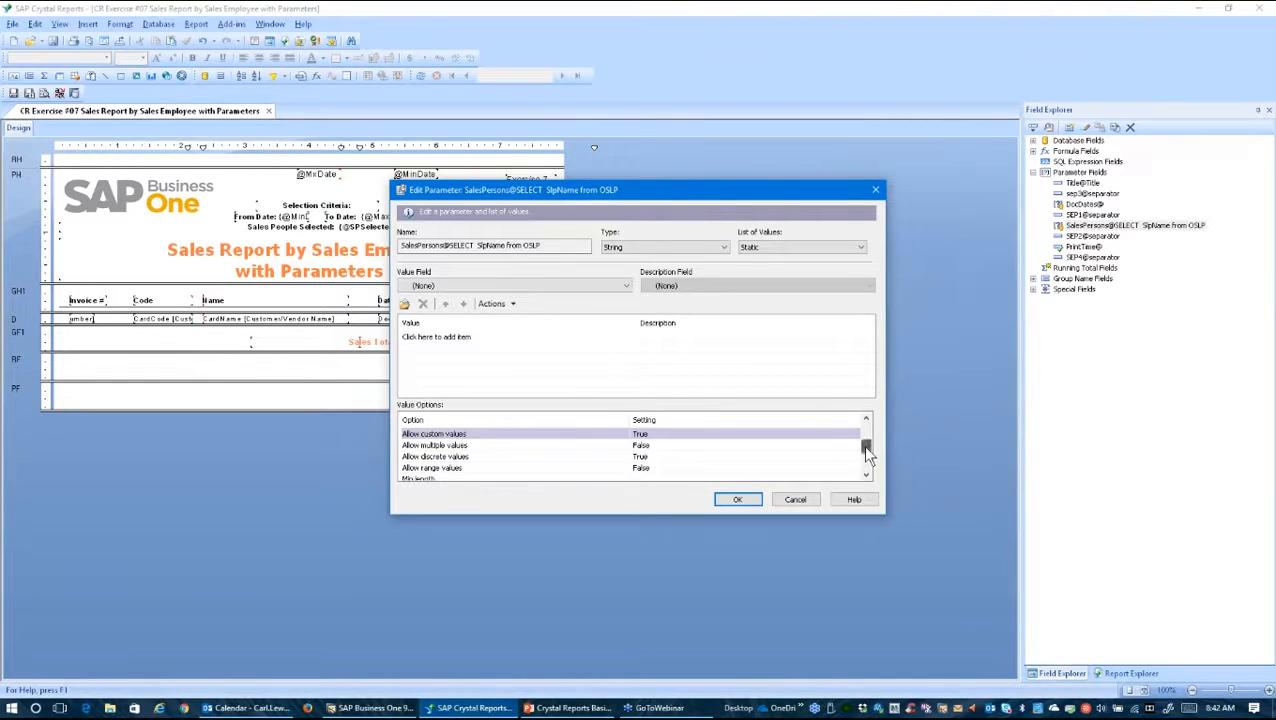
{"action": "left_click", "coordinate": [553, 446]}
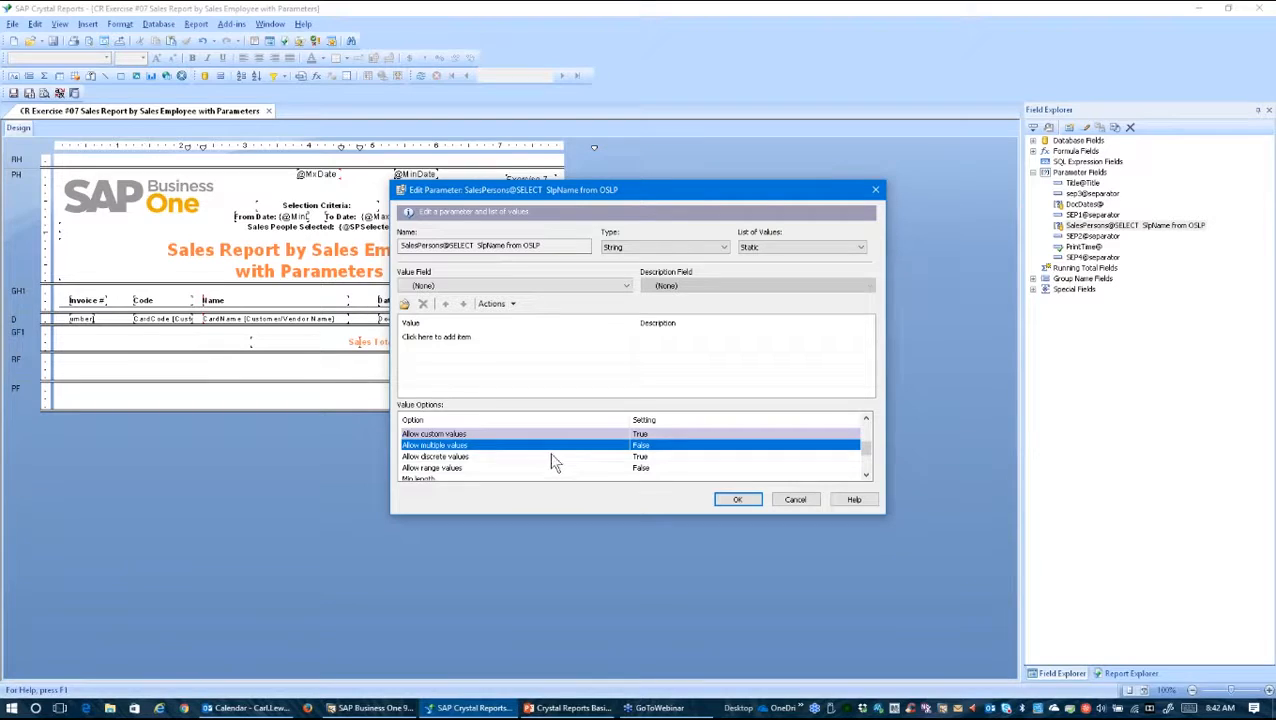
{"action": "left_click", "coordinate": [553, 458]}
{"action": "left_click", "coordinate": [553, 468]}
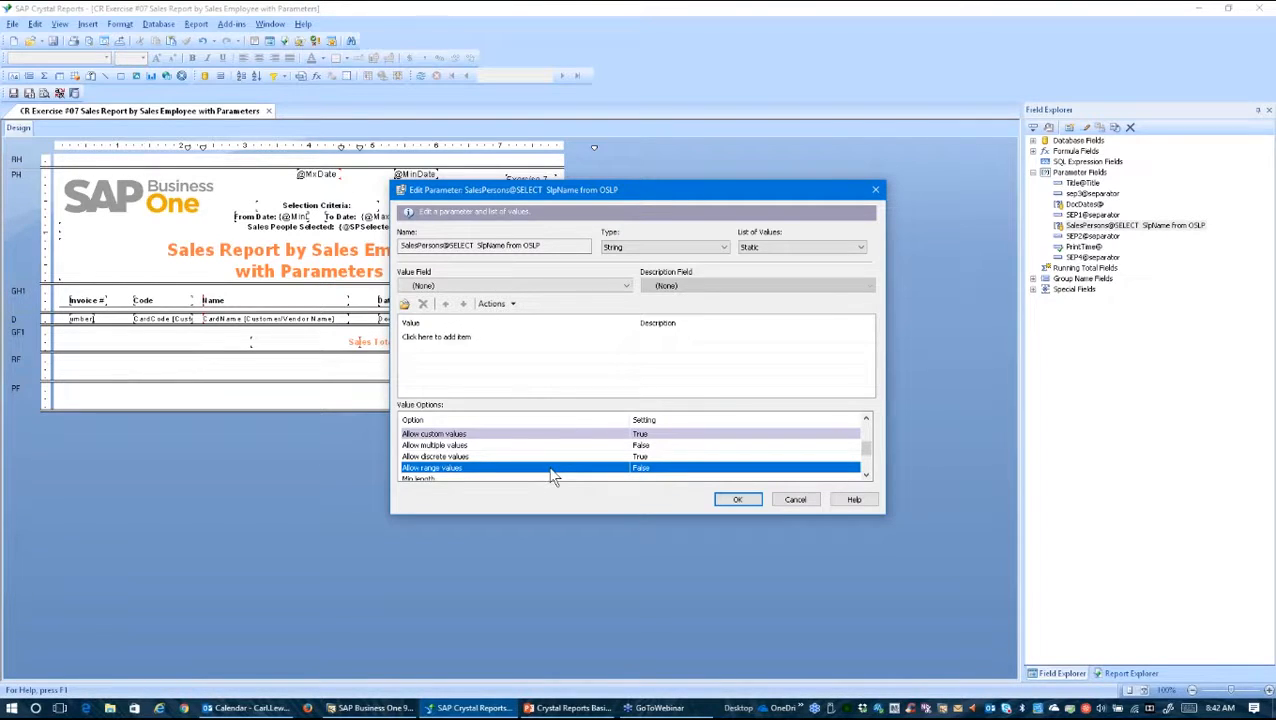
{"action": "left_click", "coordinate": [648, 445]}
{"action": "left_click", "coordinate": [647, 449]}
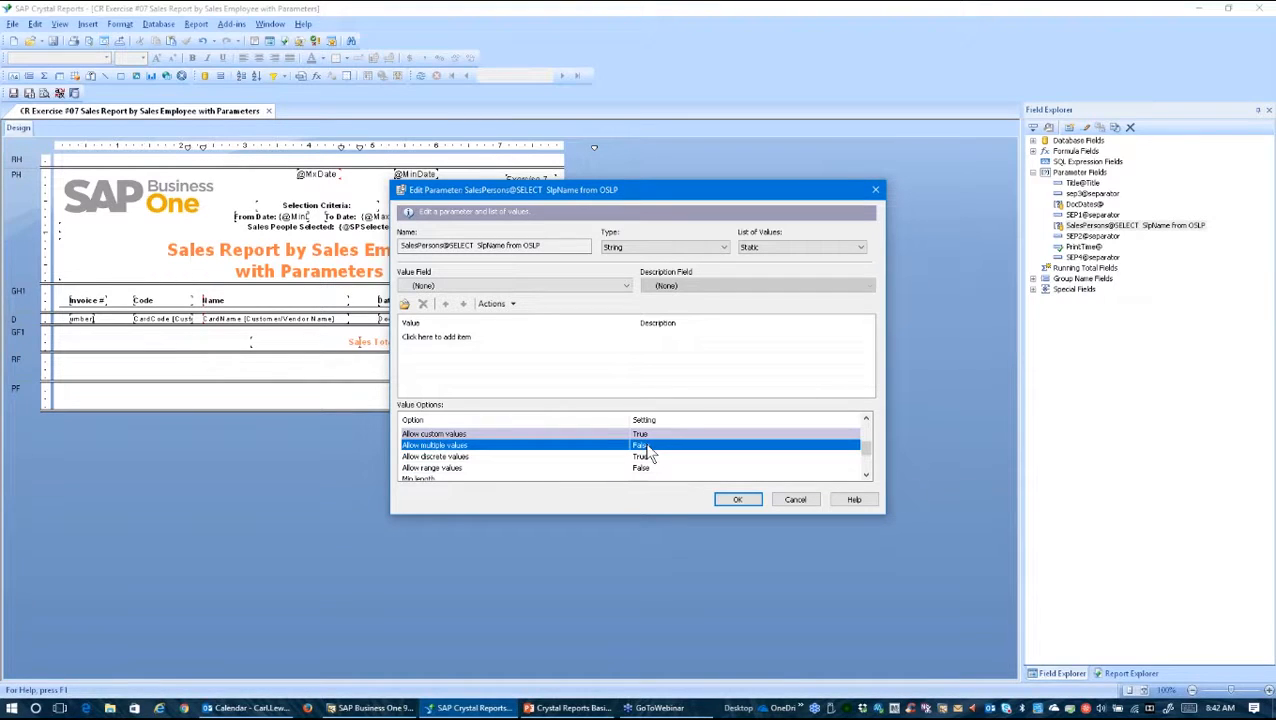
{"action": "left_click", "coordinate": [648, 452]}
{"action": "left_click", "coordinate": [645, 458]}
{"action": "left_click", "coordinate": [739, 500]}
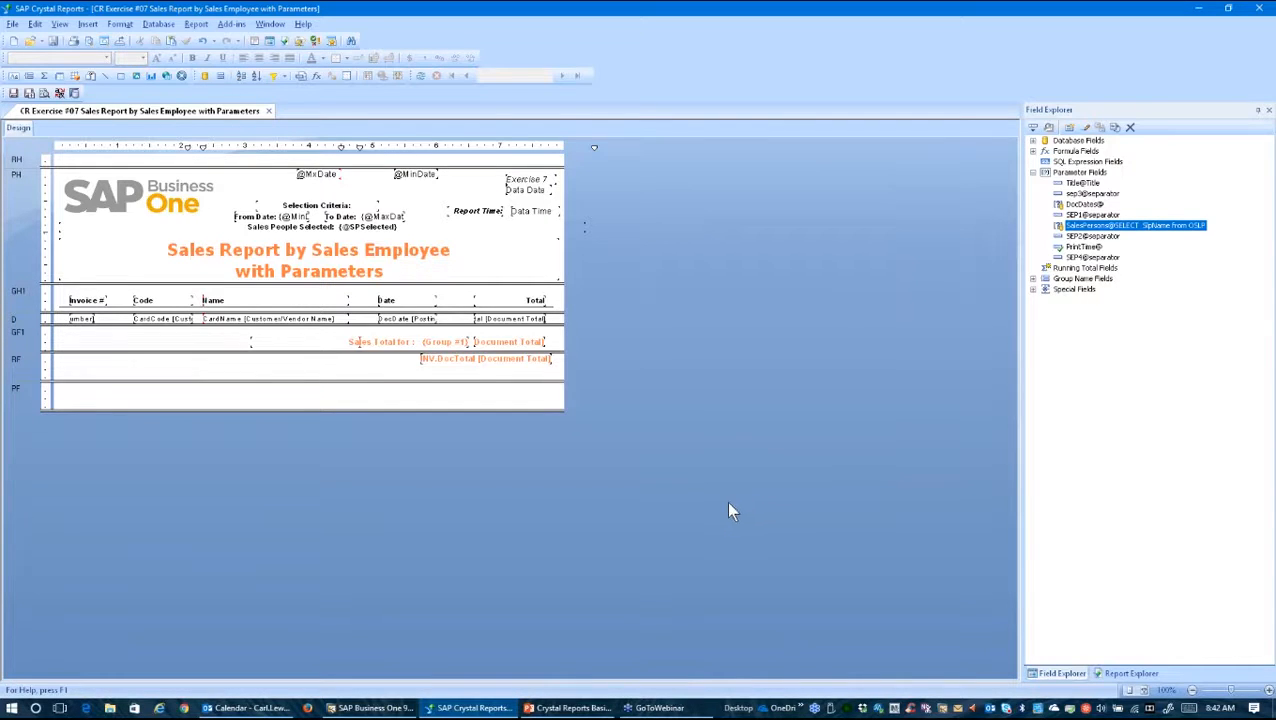
Open the DocDates@ parameter, examine its name, type and discrete and range value options, and close it
{"action": "double_click", "coordinate": [1080, 204]}
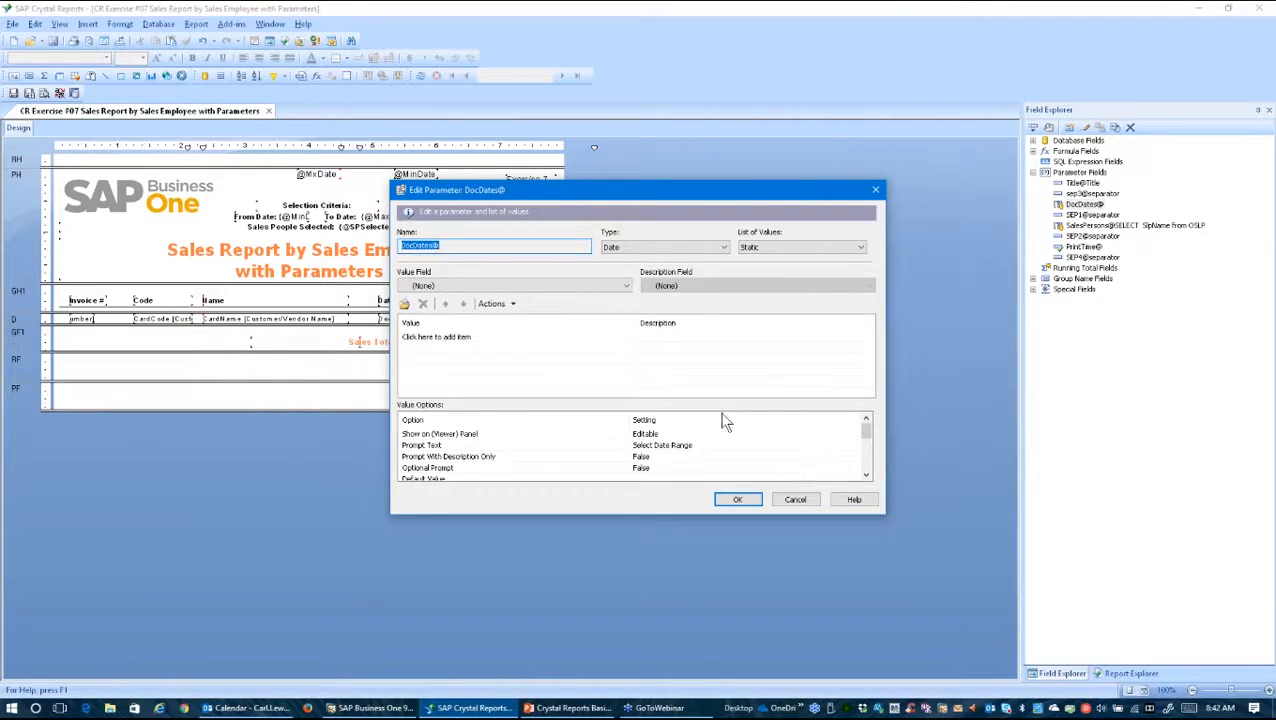
{"action": "left_click", "coordinate": [452, 247]}
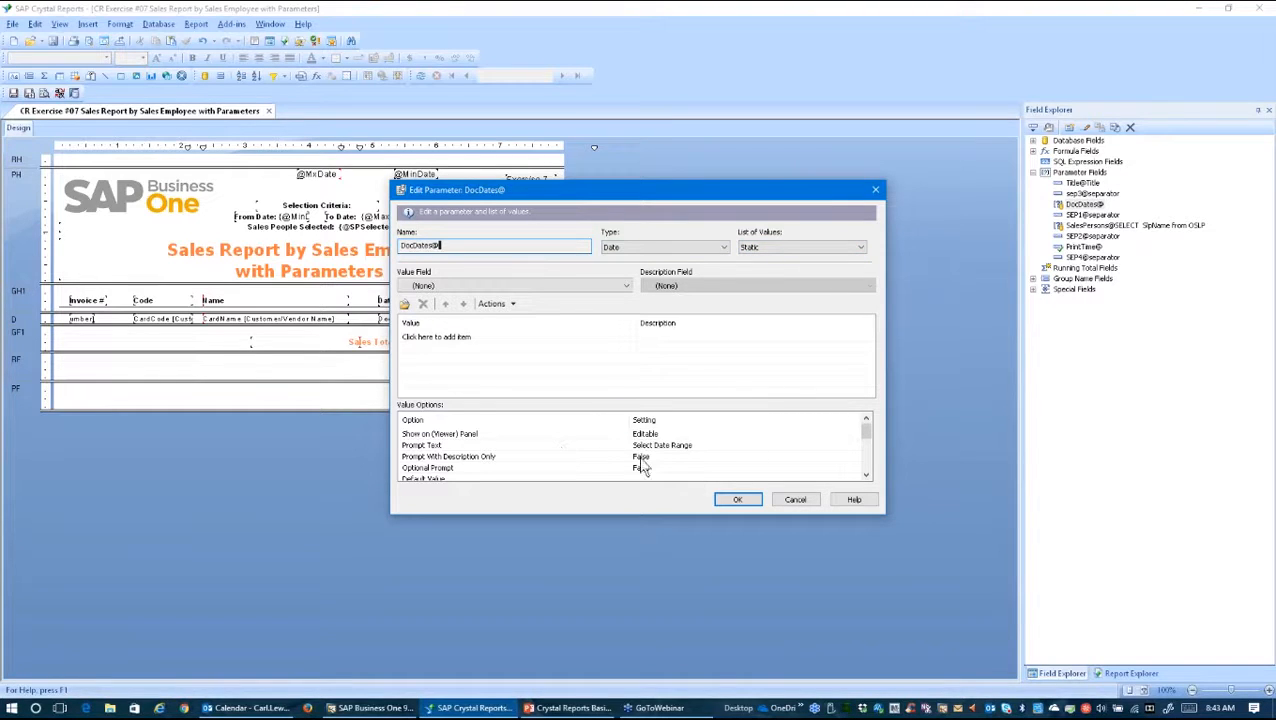
{"action": "left_click", "coordinate": [866, 475]}
{"action": "left_click", "coordinate": [866, 475]}
{"action": "left_click", "coordinate": [866, 475]}
{"action": "left_click", "coordinate": [866, 475]}
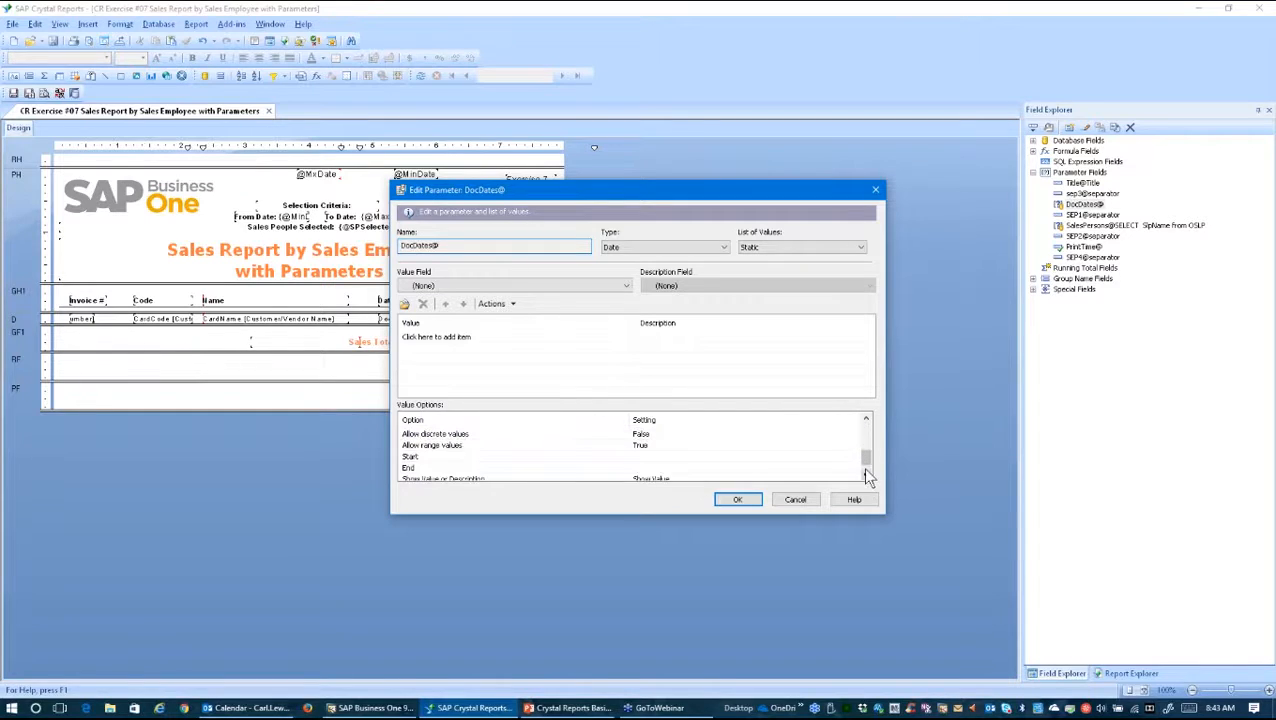
{"action": "left_click", "coordinate": [866, 420]}
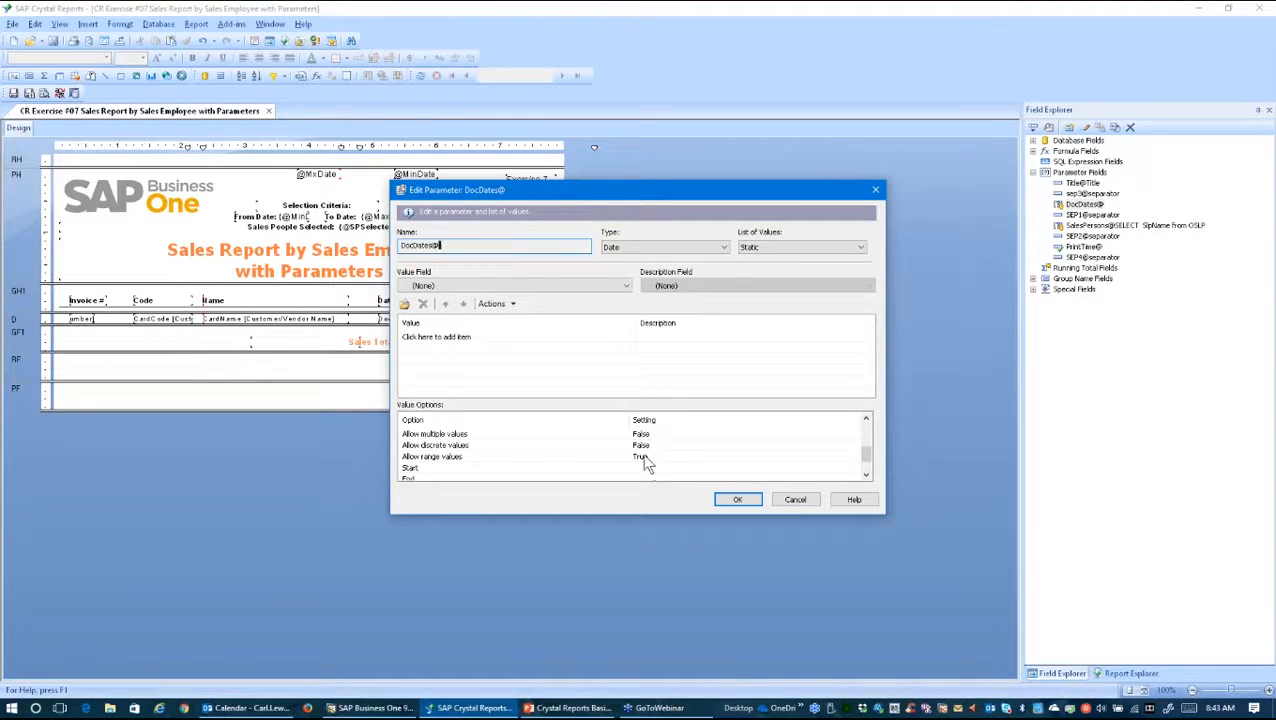
{"action": "left_click", "coordinate": [740, 500]}
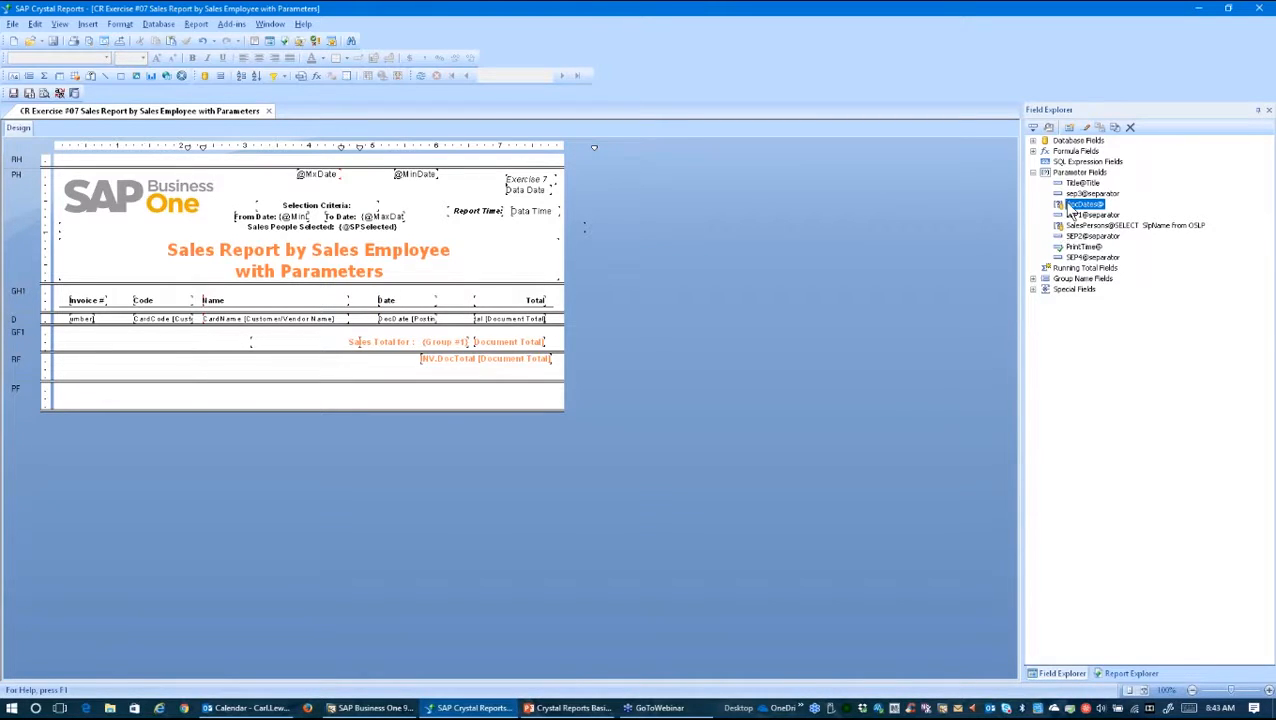
Open the record Select Expert and compare its OSLP.SlpName and OINV.DocDate criteria
{"action": "left_click", "coordinate": [1068, 206]}
{"action": "key", "text": "Escape"}
{"action": "left_click", "coordinate": [196, 25]}
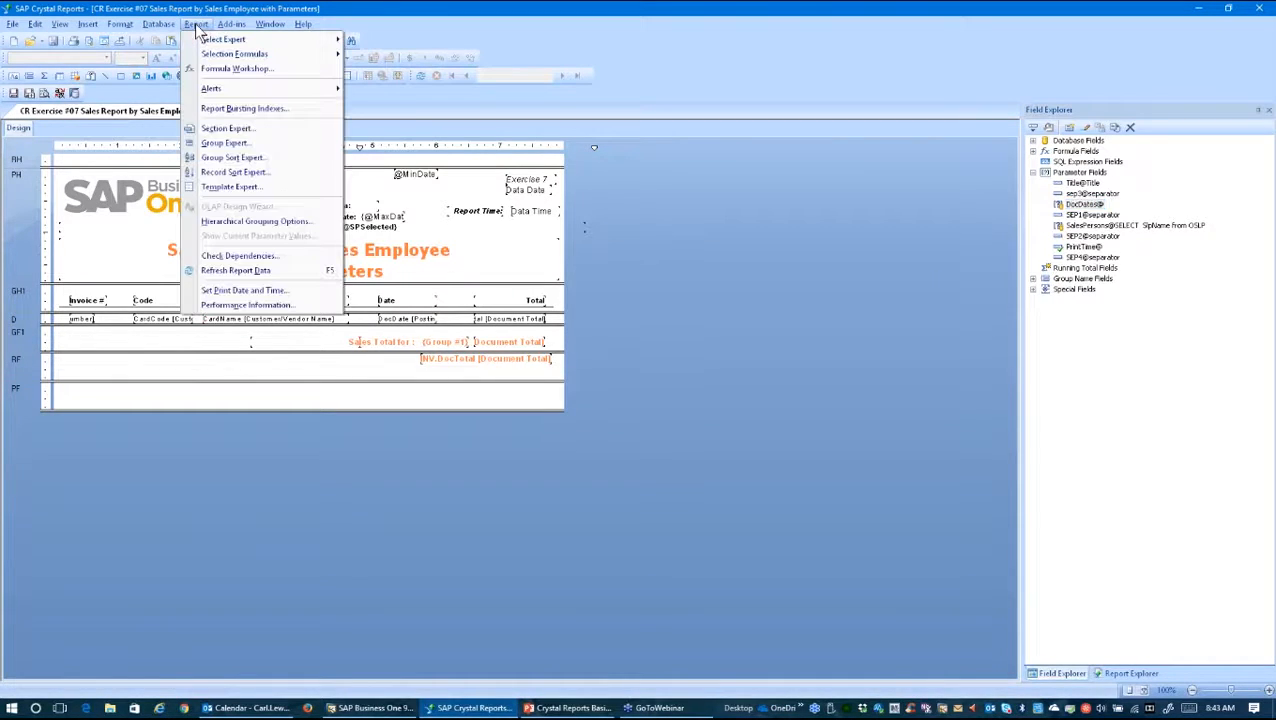
{"action": "mouse_move", "coordinate": [209, 45]}
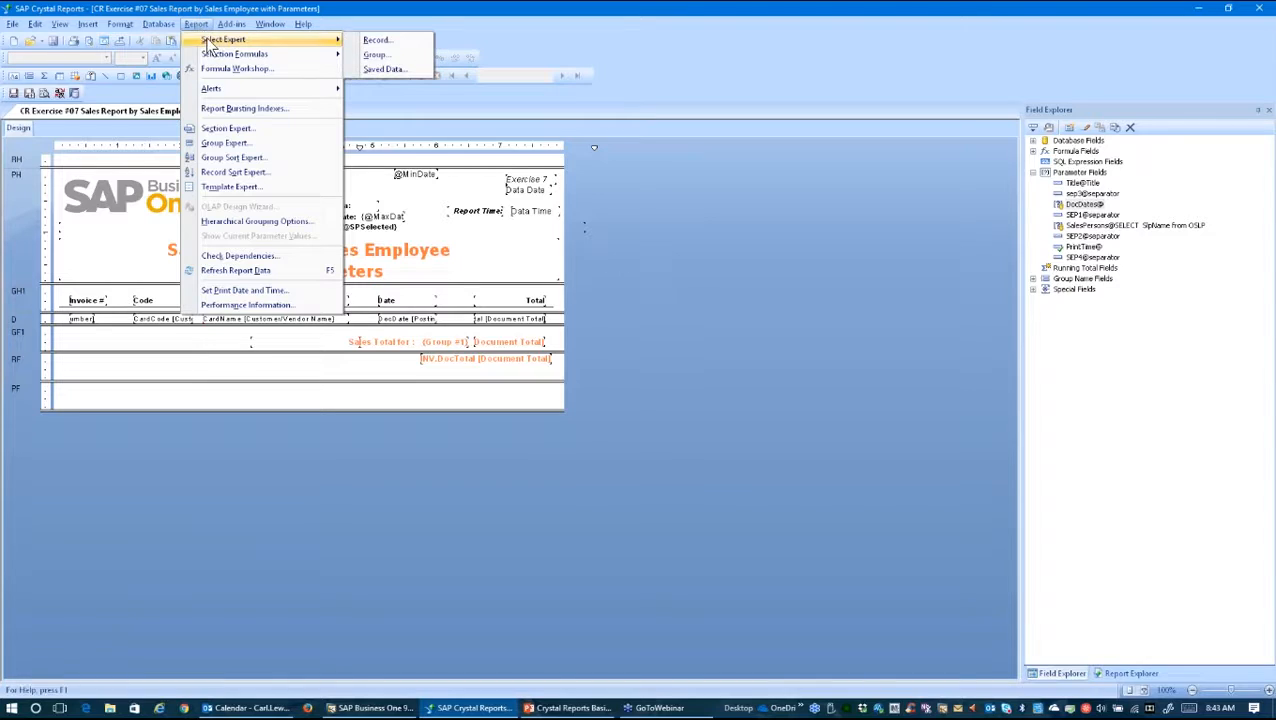
{"action": "left_click", "coordinate": [384, 40]}
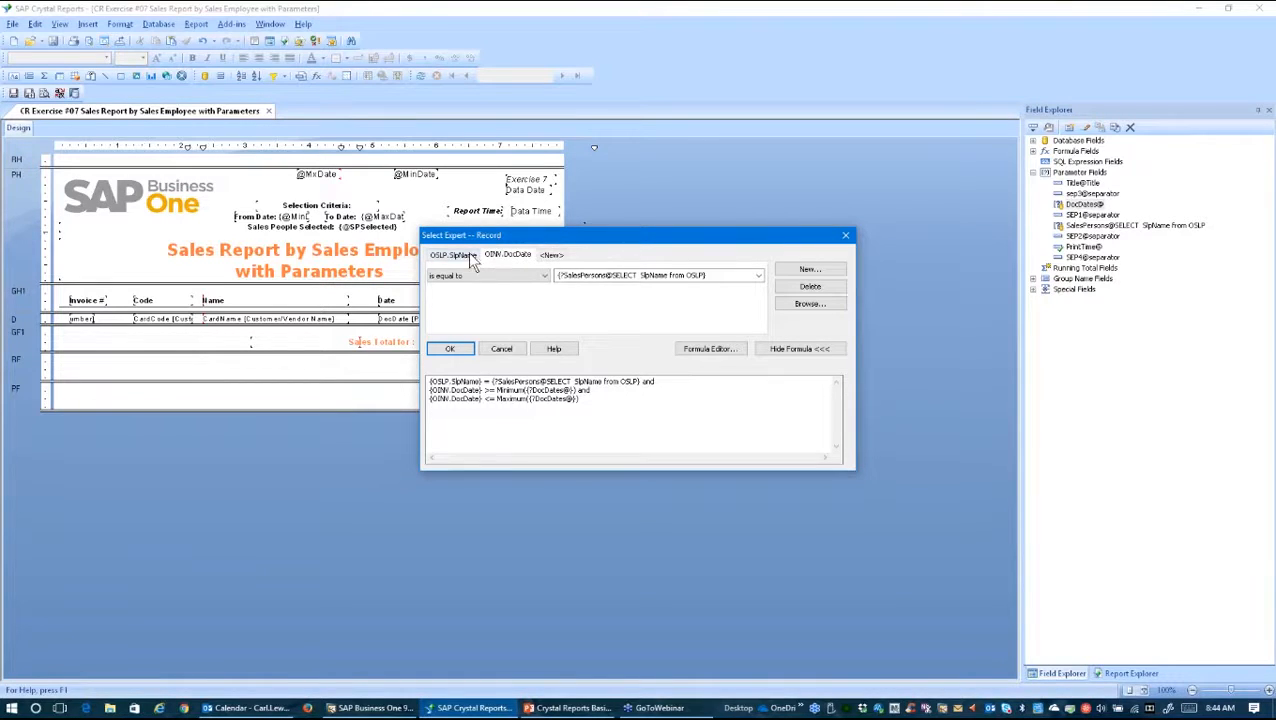
{"action": "left_click", "coordinate": [462, 256]}
{"action": "left_click", "coordinate": [505, 257]}
{"action": "left_click", "coordinate": [463, 258]}
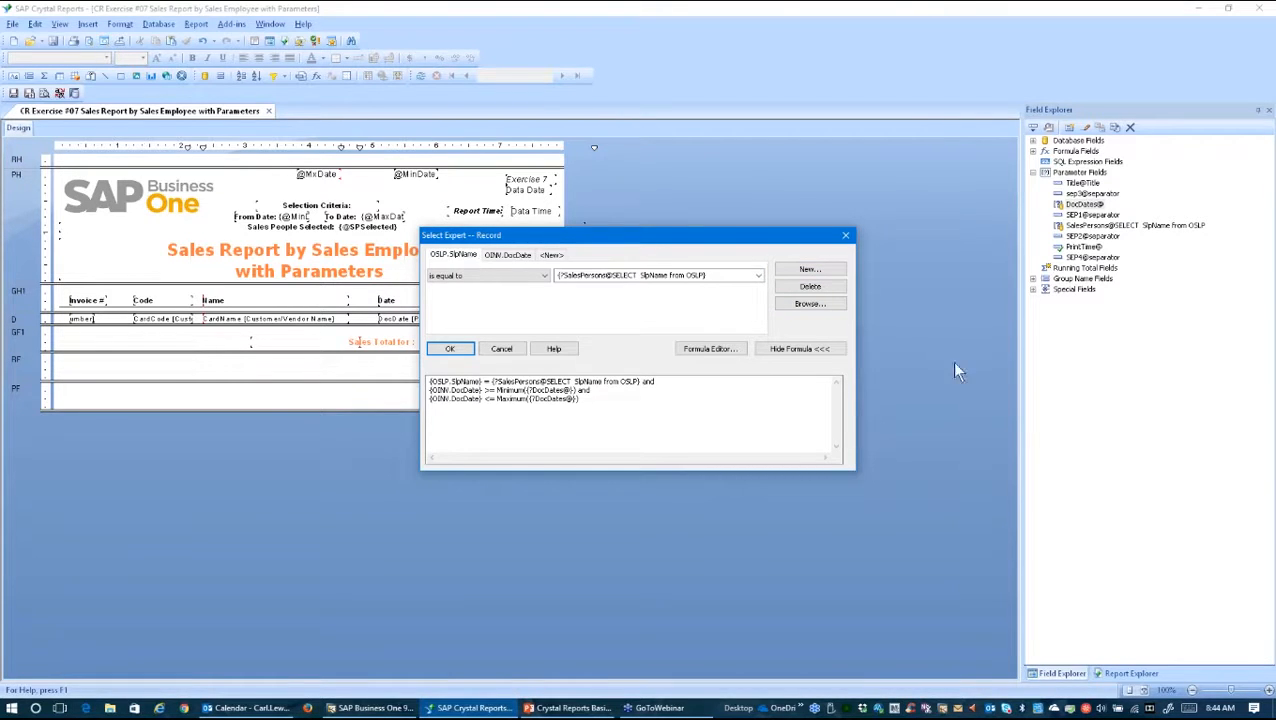
View the fields offered for a new selection criterion, and choose "is equal to" as the OSLP.SlpName condition
{"action": "left_click", "coordinate": [818, 270]}
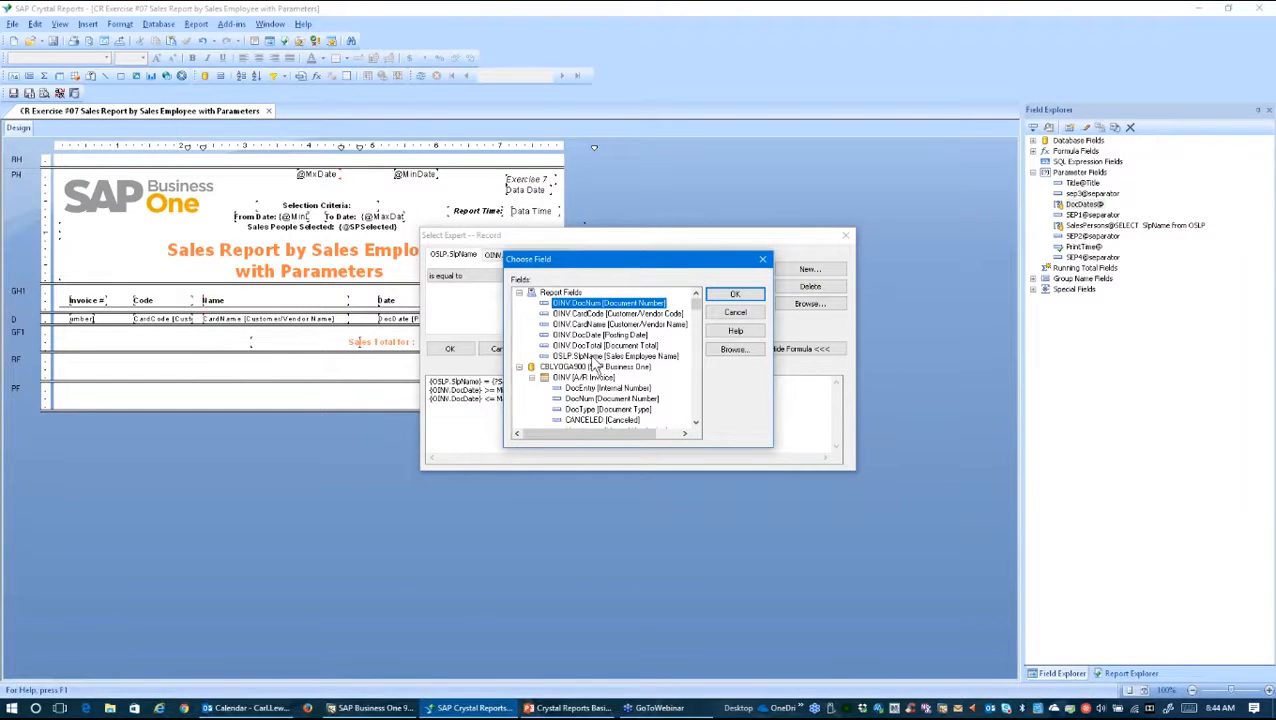
{"action": "left_click", "coordinate": [763, 259]}
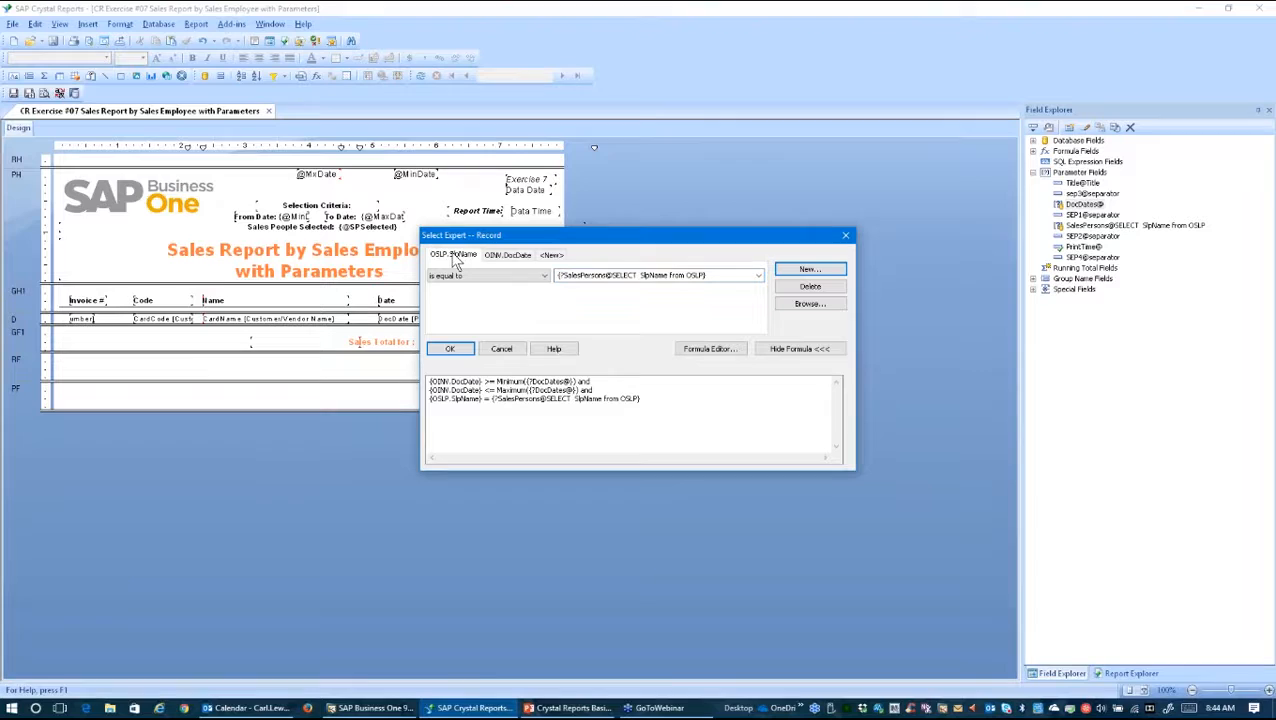
{"action": "left_click", "coordinate": [544, 278]}
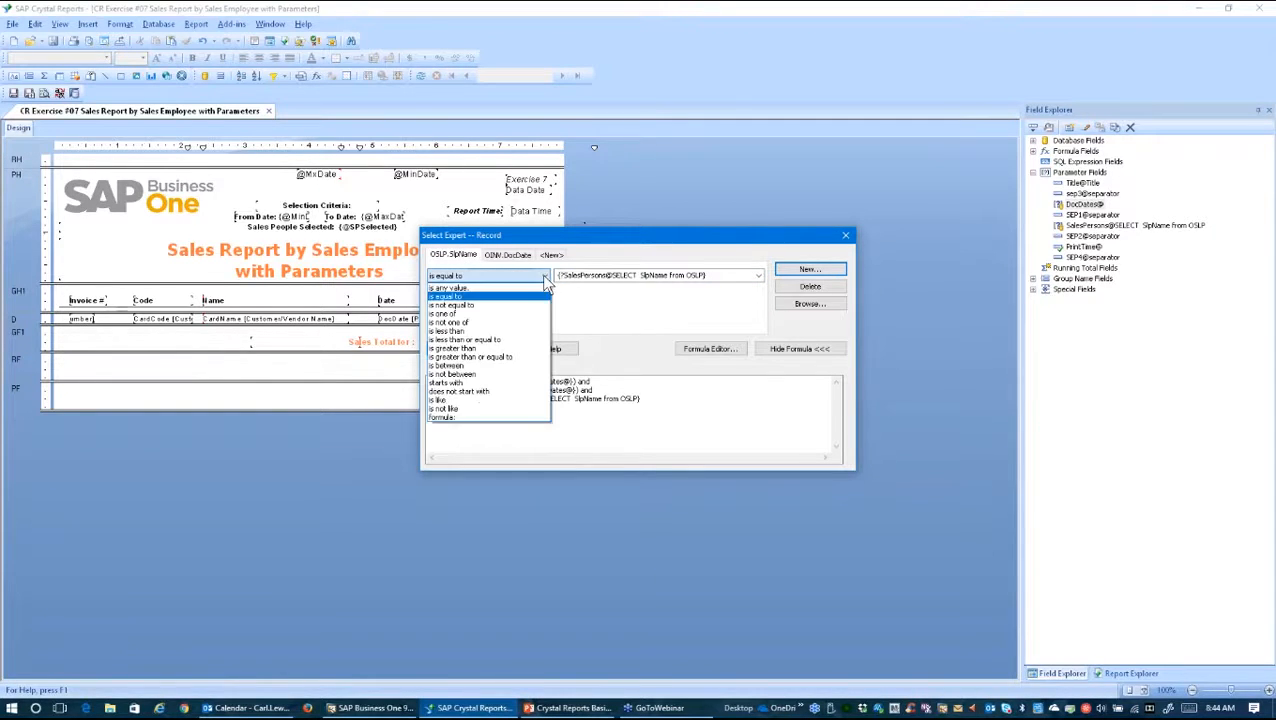
{"action": "left_click", "coordinate": [497, 297]}
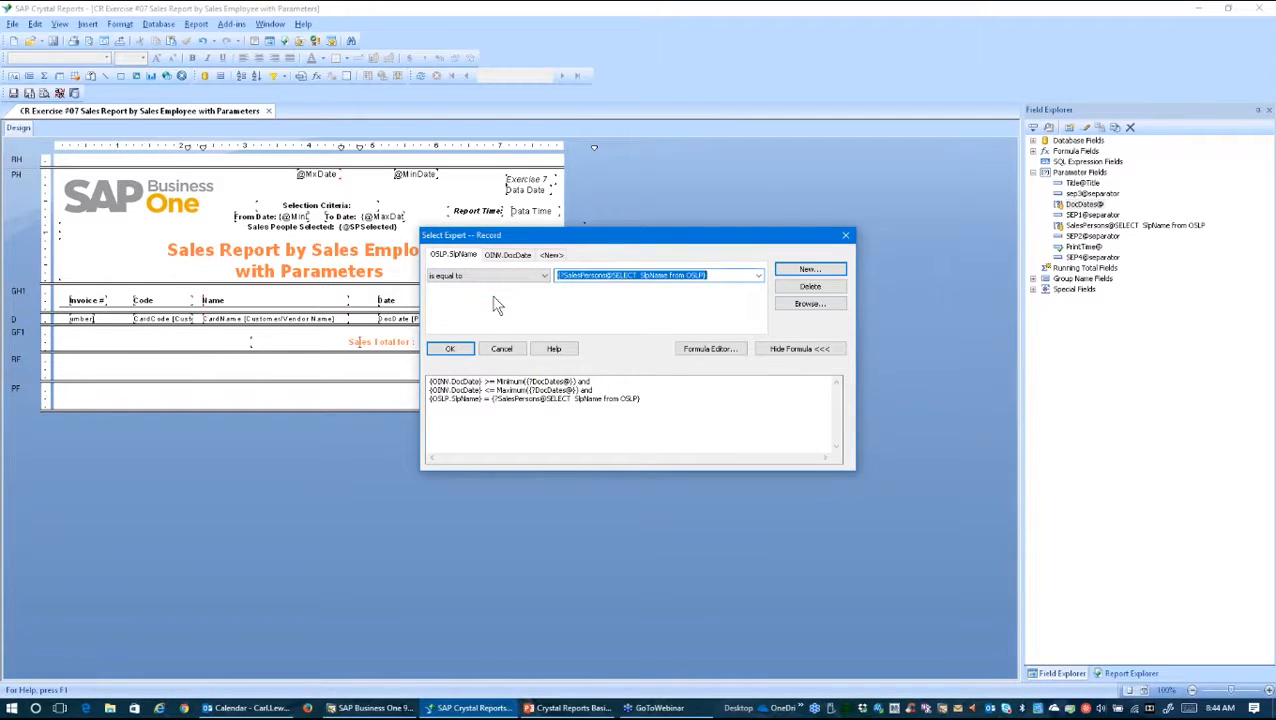
Try to log on to the SBODemoUS database with the company user password while listing OSLP.SlpName values, and cancel the logon
{"action": "left_click", "coordinate": [758, 275]}
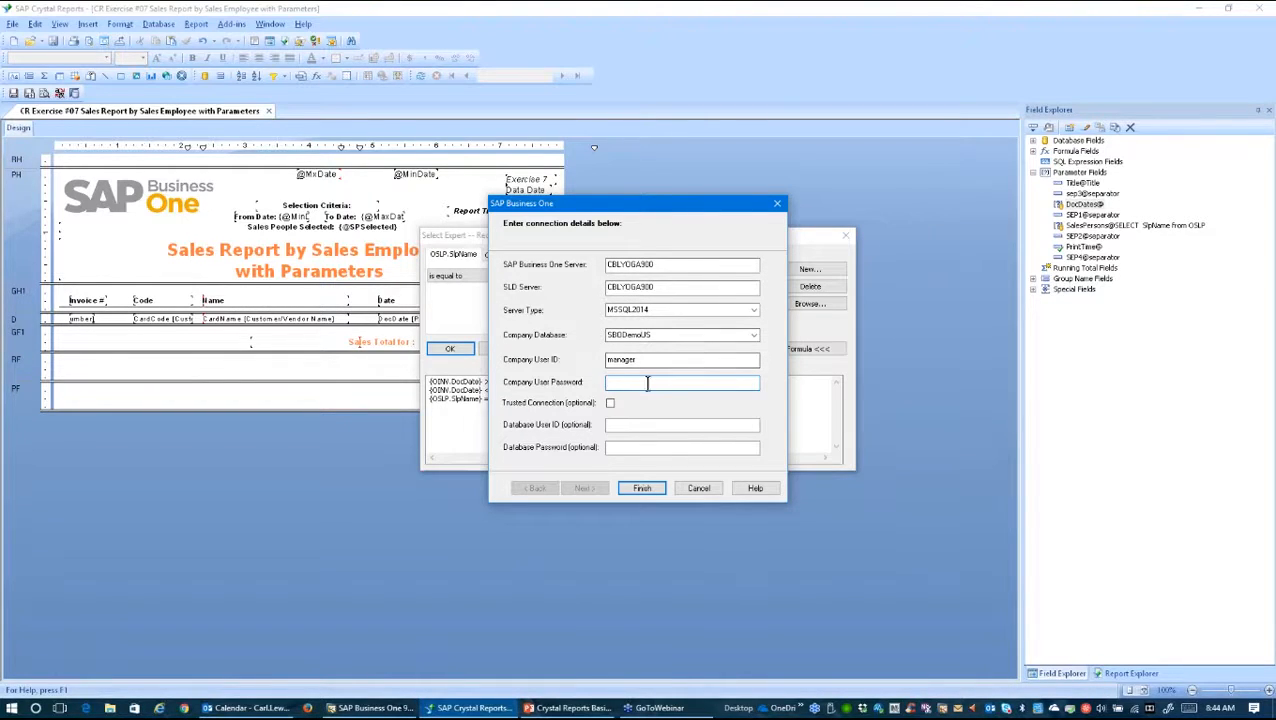
{"action": "type", "text": "********"}
{"action": "left_click", "coordinate": [642, 488]}
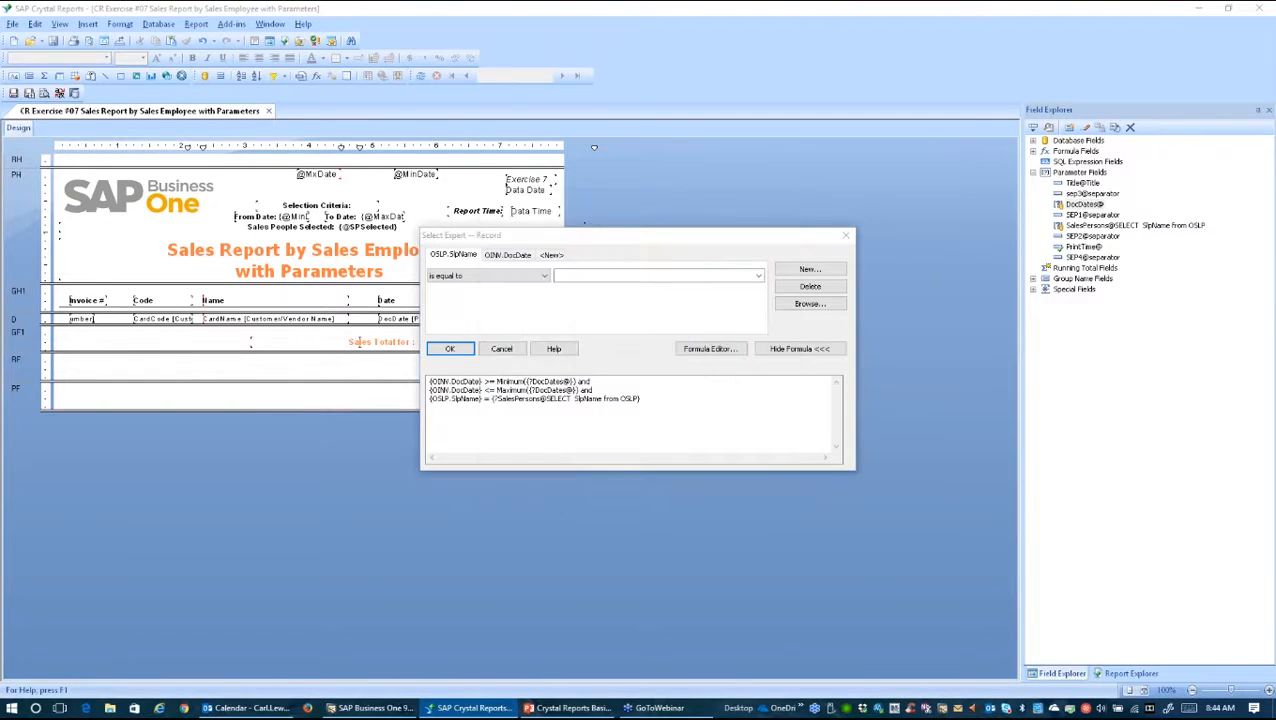
{"action": "left_click", "coordinate": [656, 389]}
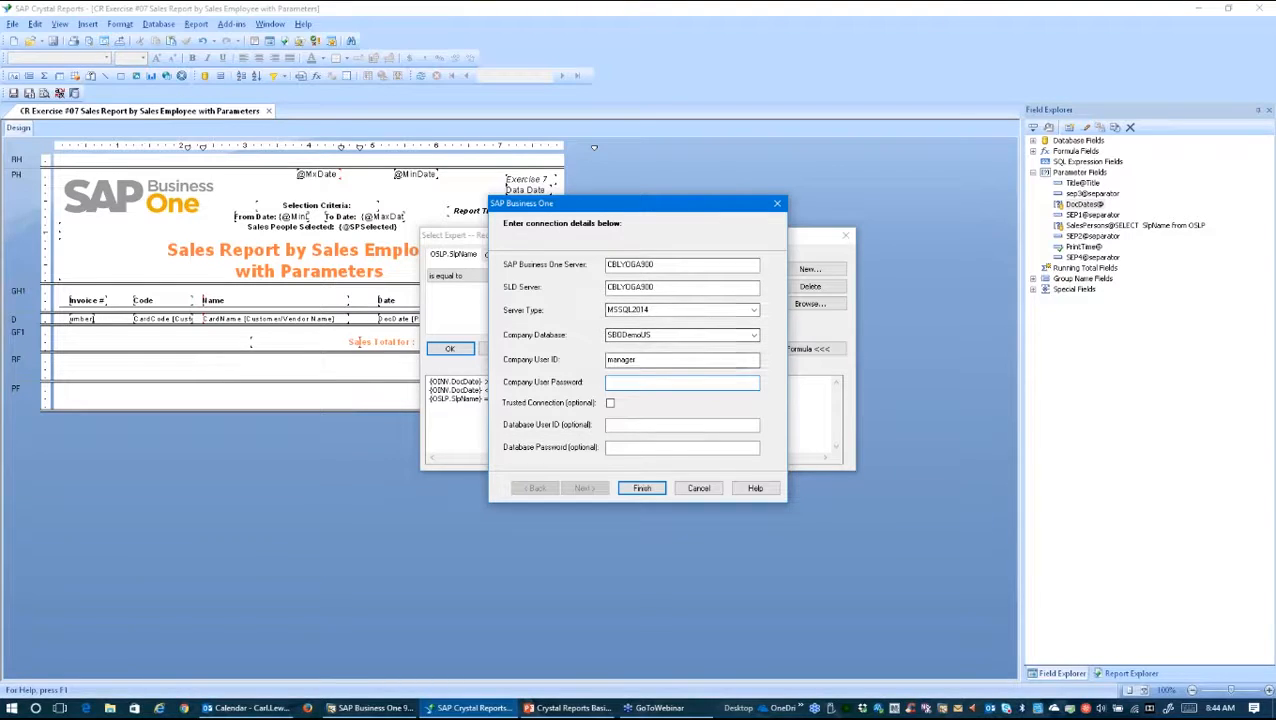
{"action": "type", "text": "•••••••"}
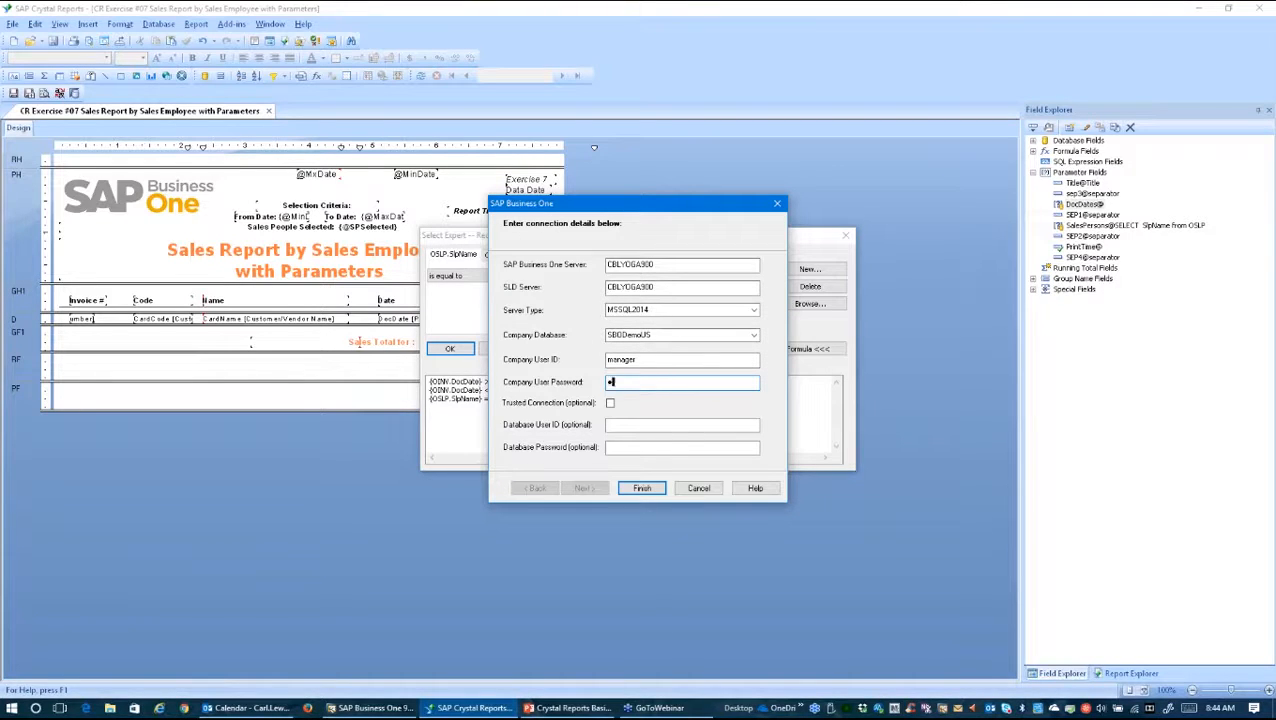
{"action": "key", "text": "Return"}
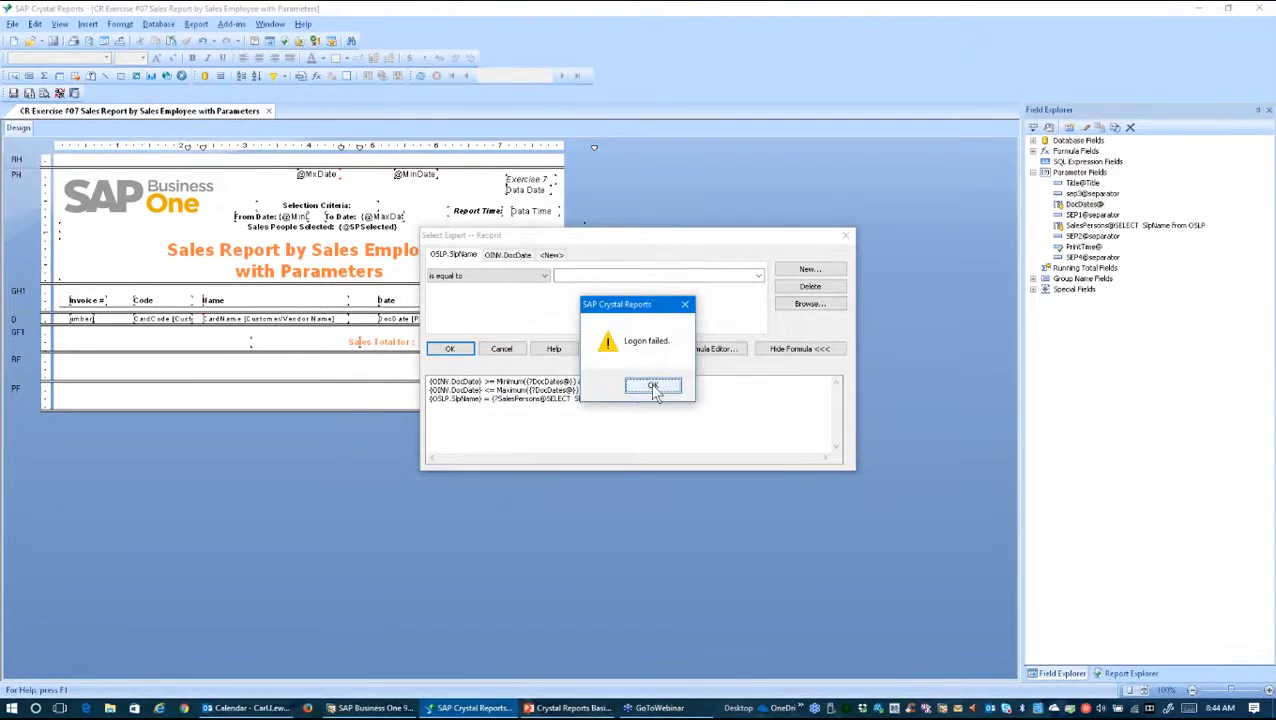
{"action": "key", "text": "Return"}
{"action": "left_click", "coordinate": [698, 490]}
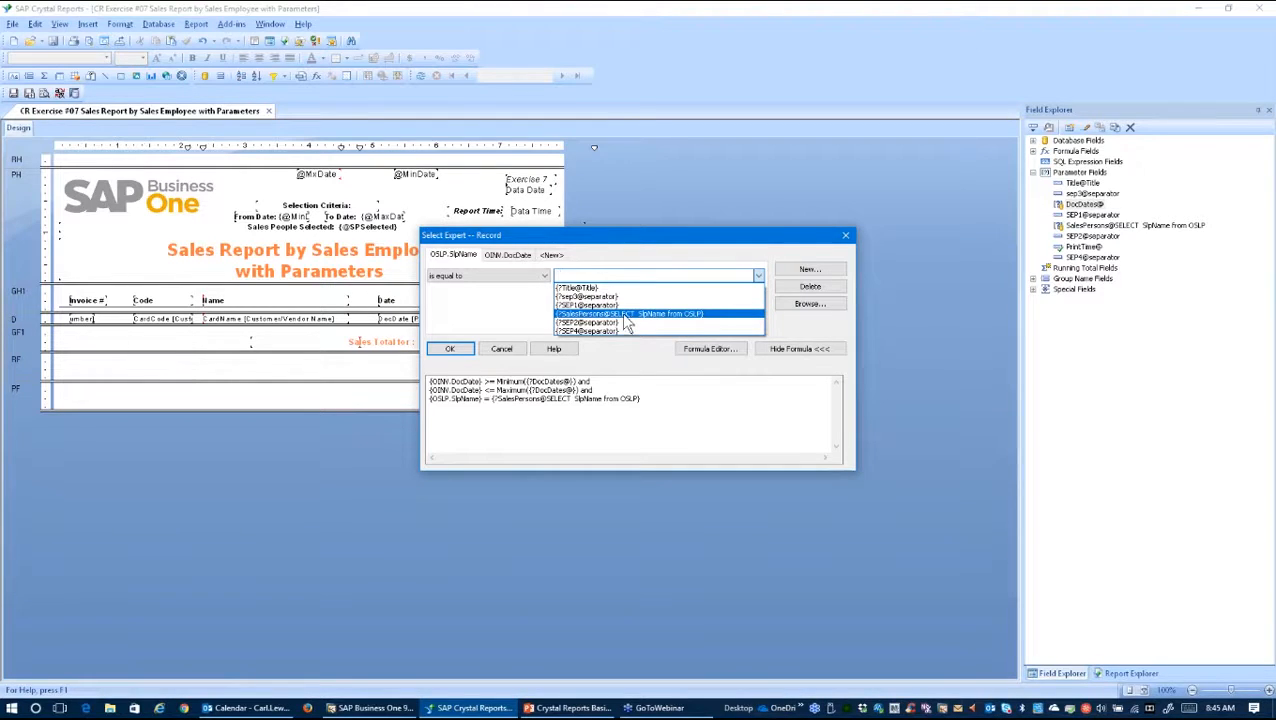
Choose the SalesPersons parameter as the comparison value of the OSLP.SlpName criterion
{"action": "left_click", "coordinate": [626, 318]}
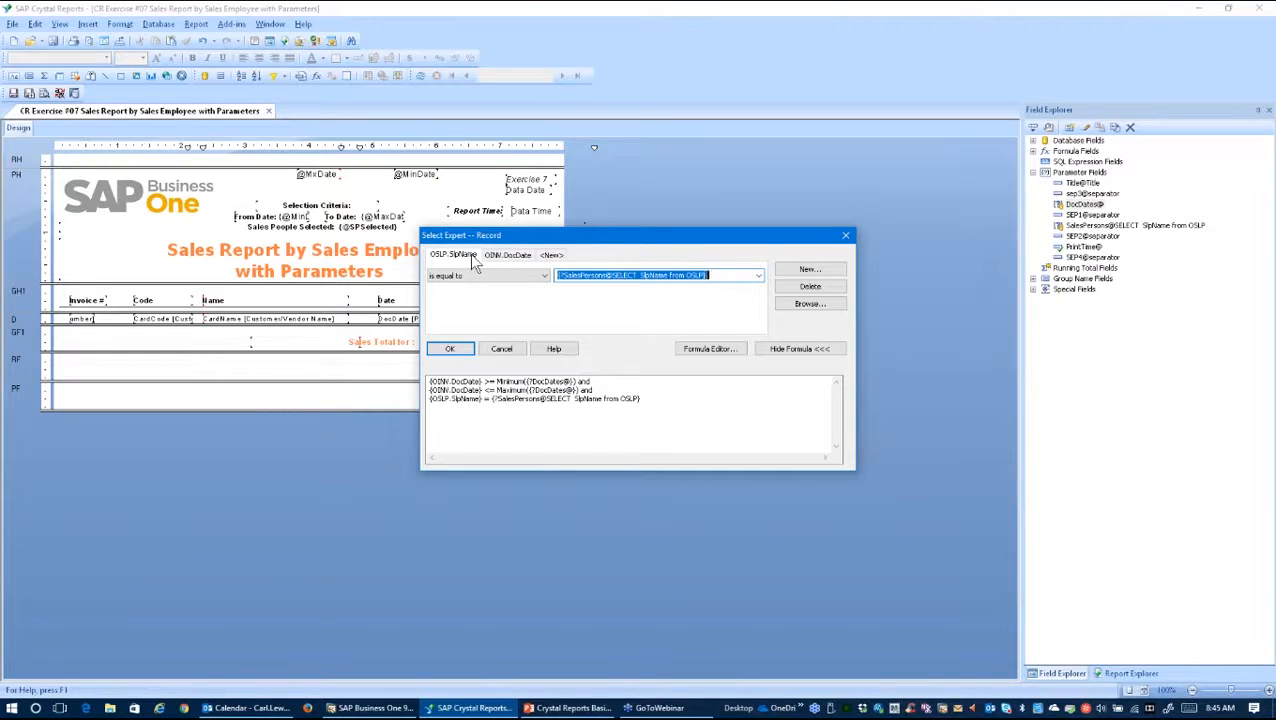
{"action": "left_click", "coordinate": [725, 277]}
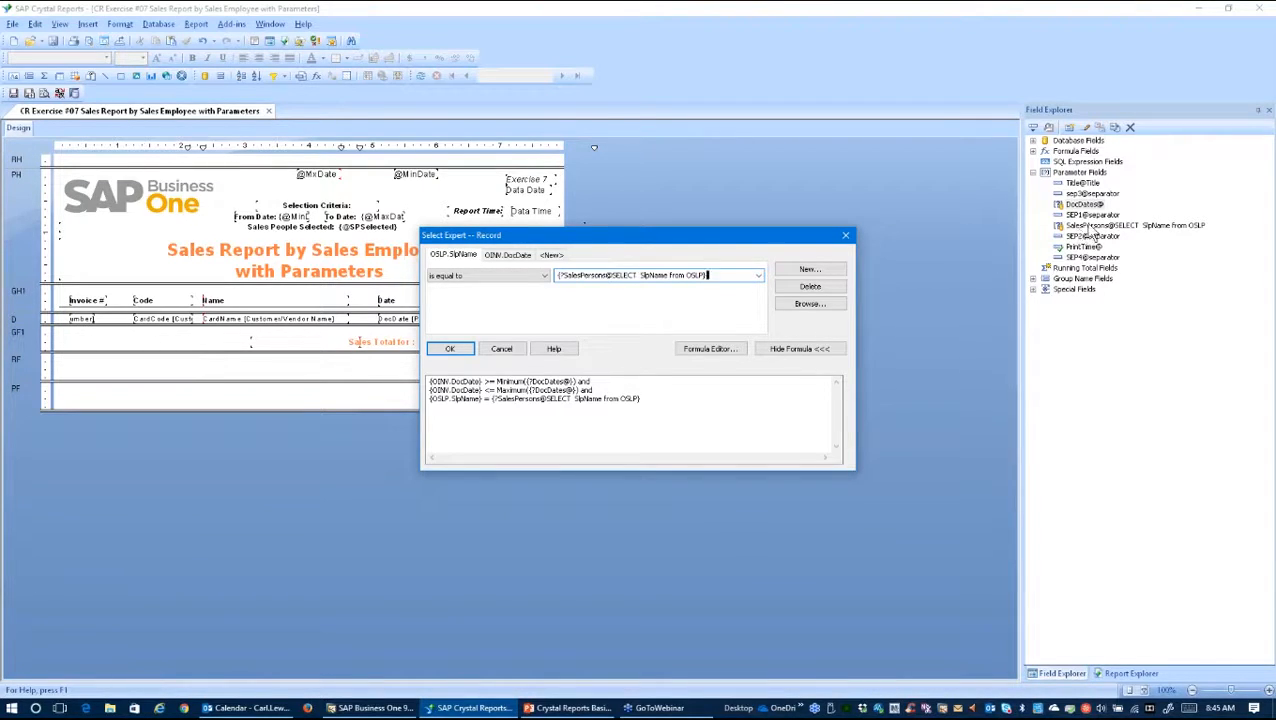
{"action": "left_click", "coordinate": [758, 276]}
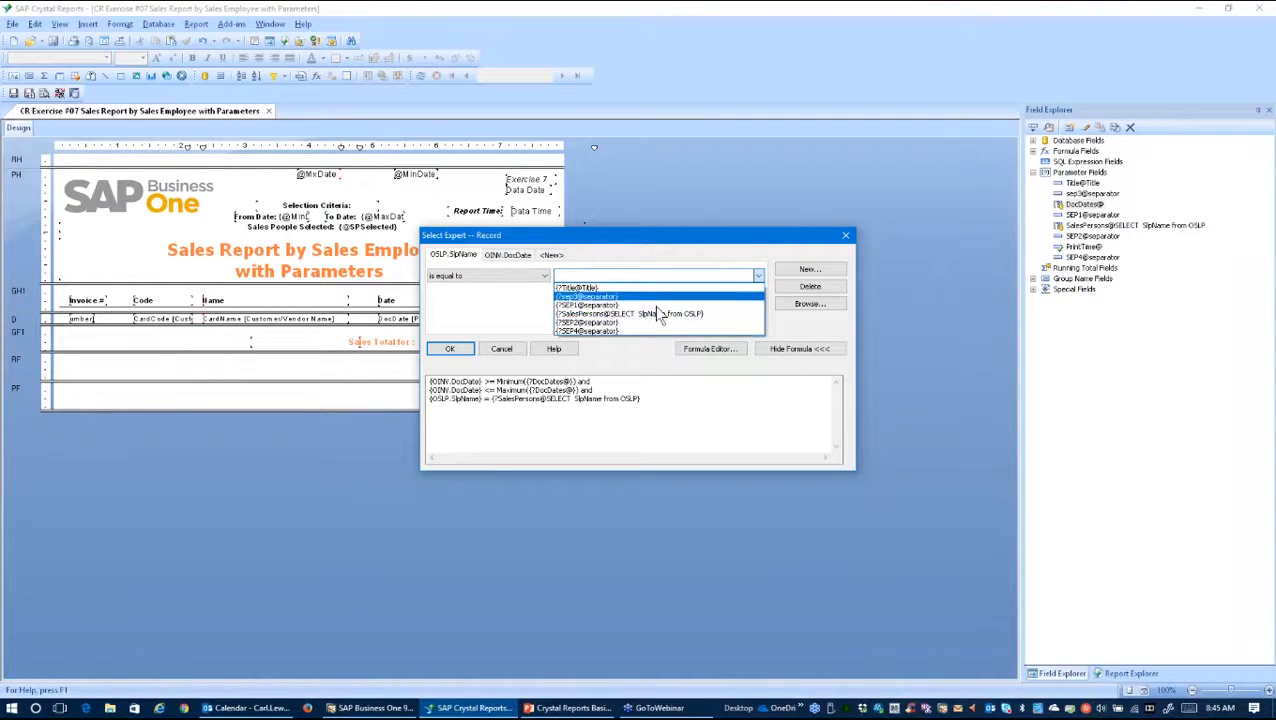
{"action": "left_click", "coordinate": [649, 313]}
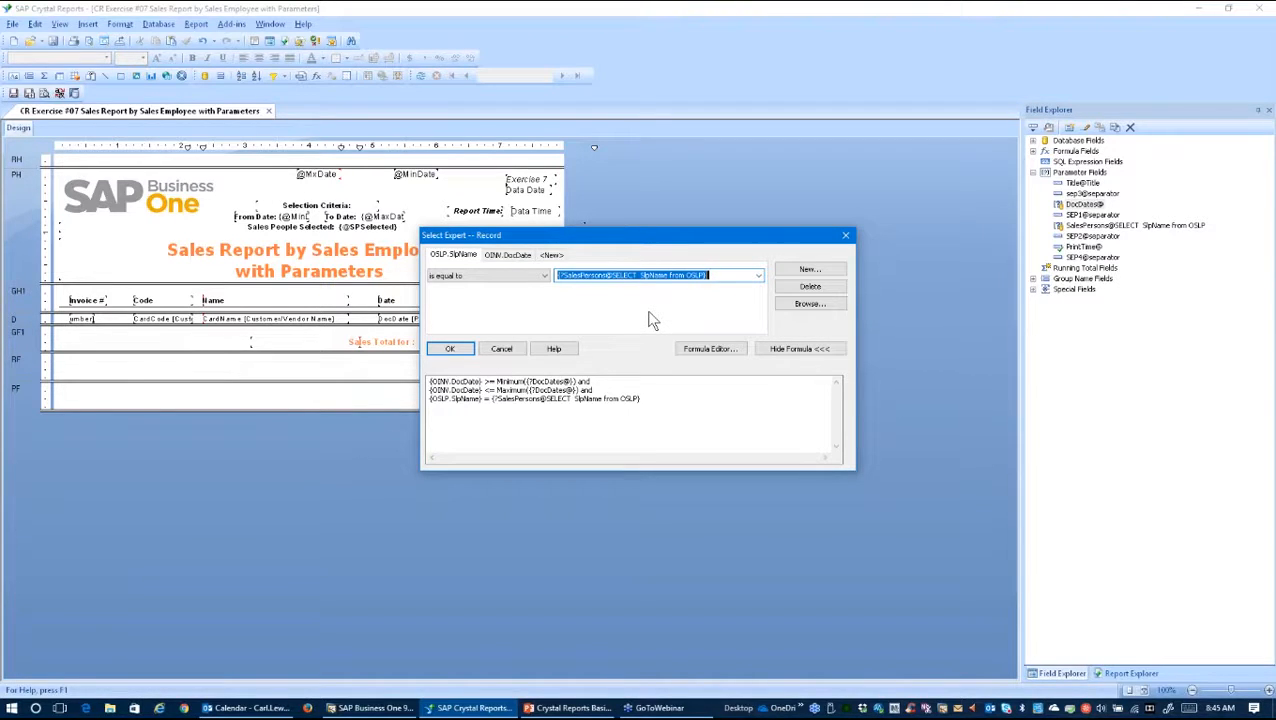
Go over the OINV.DocDate criterion, the report fields available for it, and its "formula" condition
{"action": "left_click", "coordinate": [507, 256]}
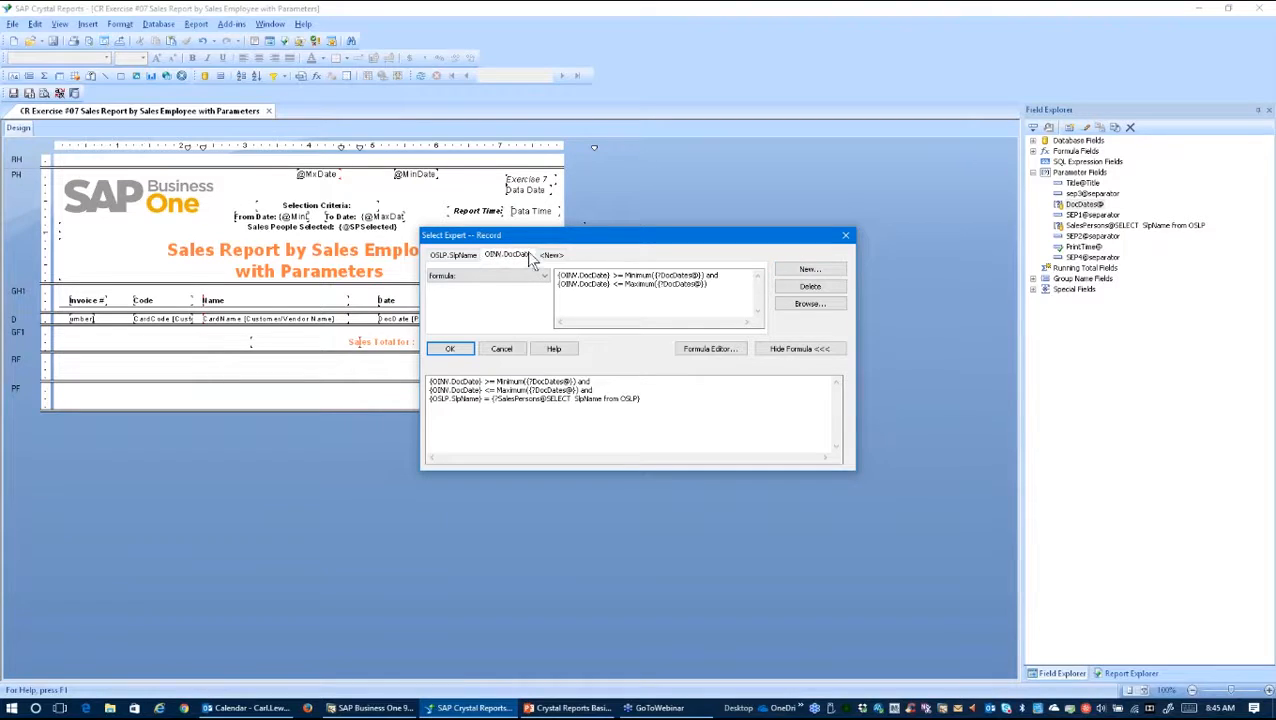
{"action": "left_click", "coordinate": [809, 270]}
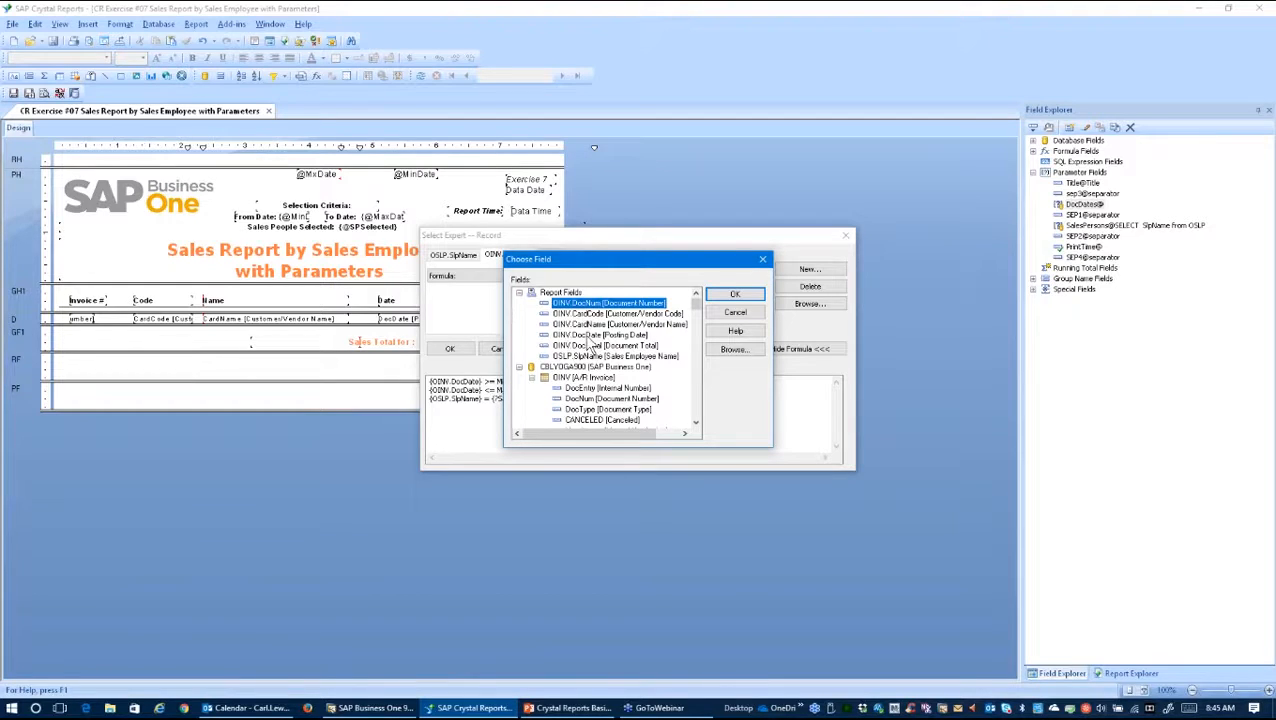
{"action": "left_click", "coordinate": [762, 259]}
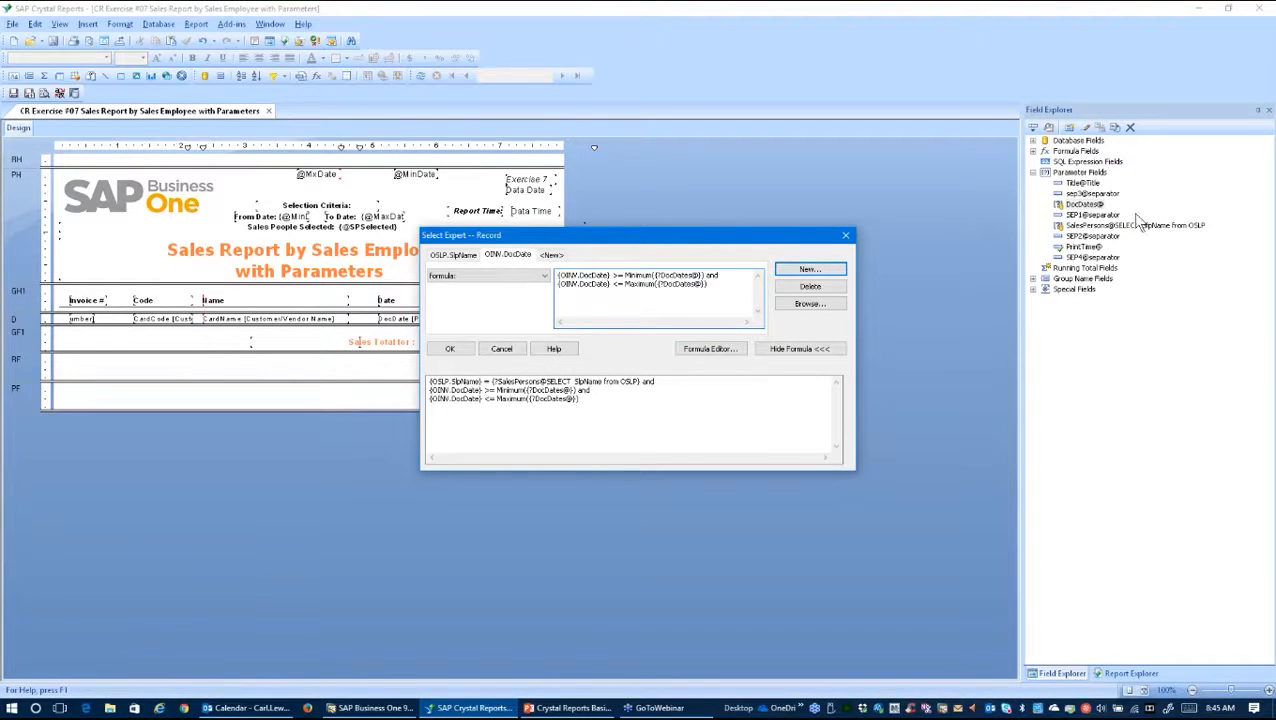
{"action": "left_click", "coordinate": [545, 276]}
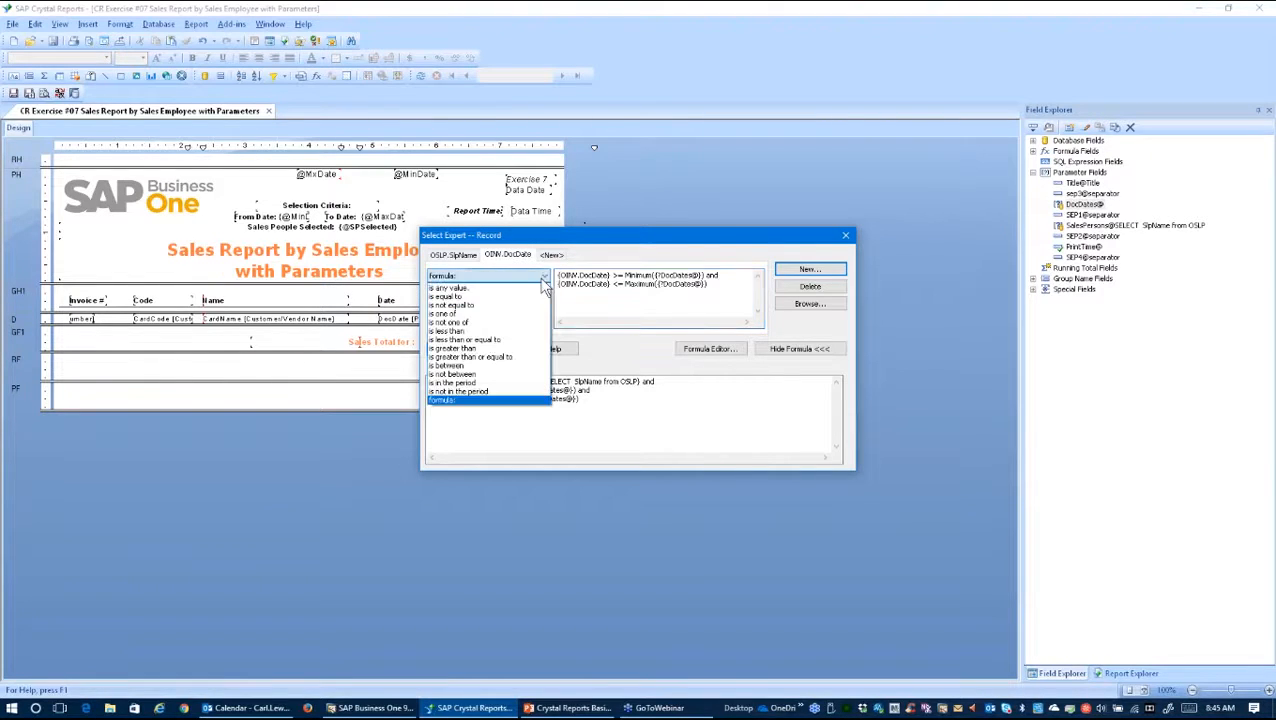
{"action": "left_click", "coordinate": [513, 400]}
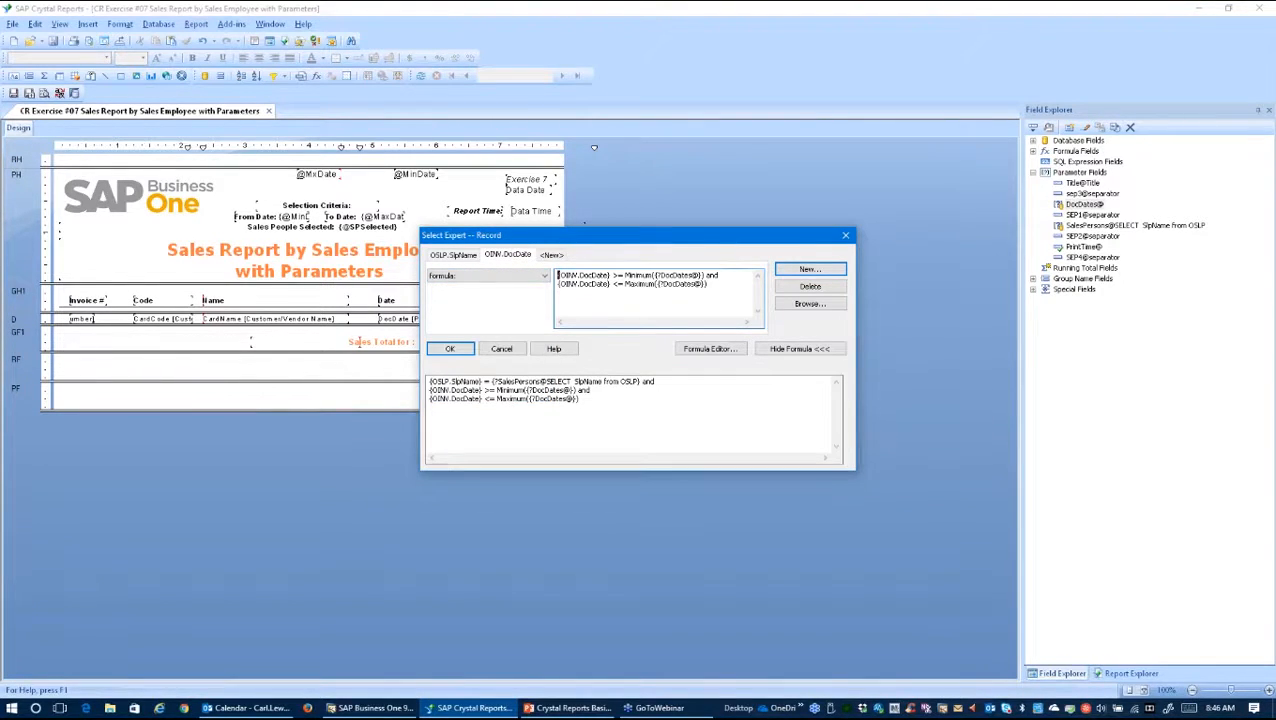
Examine the OINV.DocDate formula with its minimum and maximum DocDates@ limits, and close the Select Expert without saving
{"action": "left_click_drag", "start_coordinate": [712, 285], "coordinate": [552, 270]}
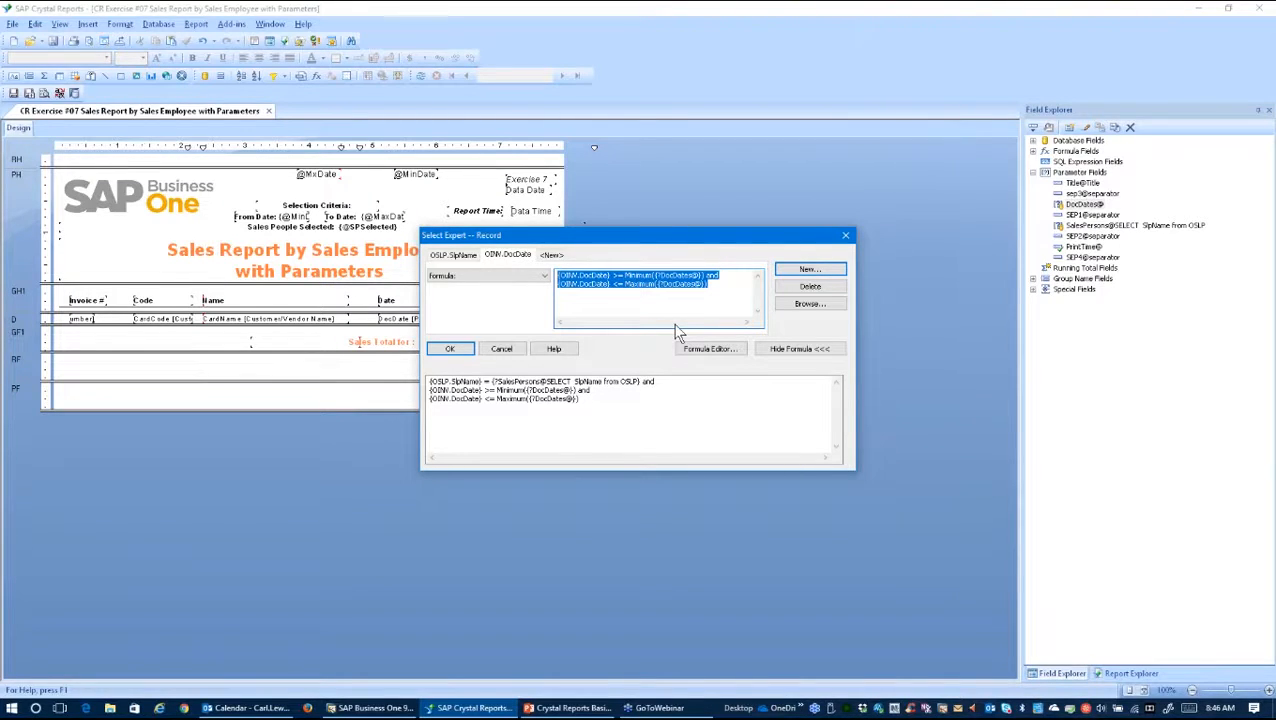
{"action": "left_click", "coordinate": [647, 312]}
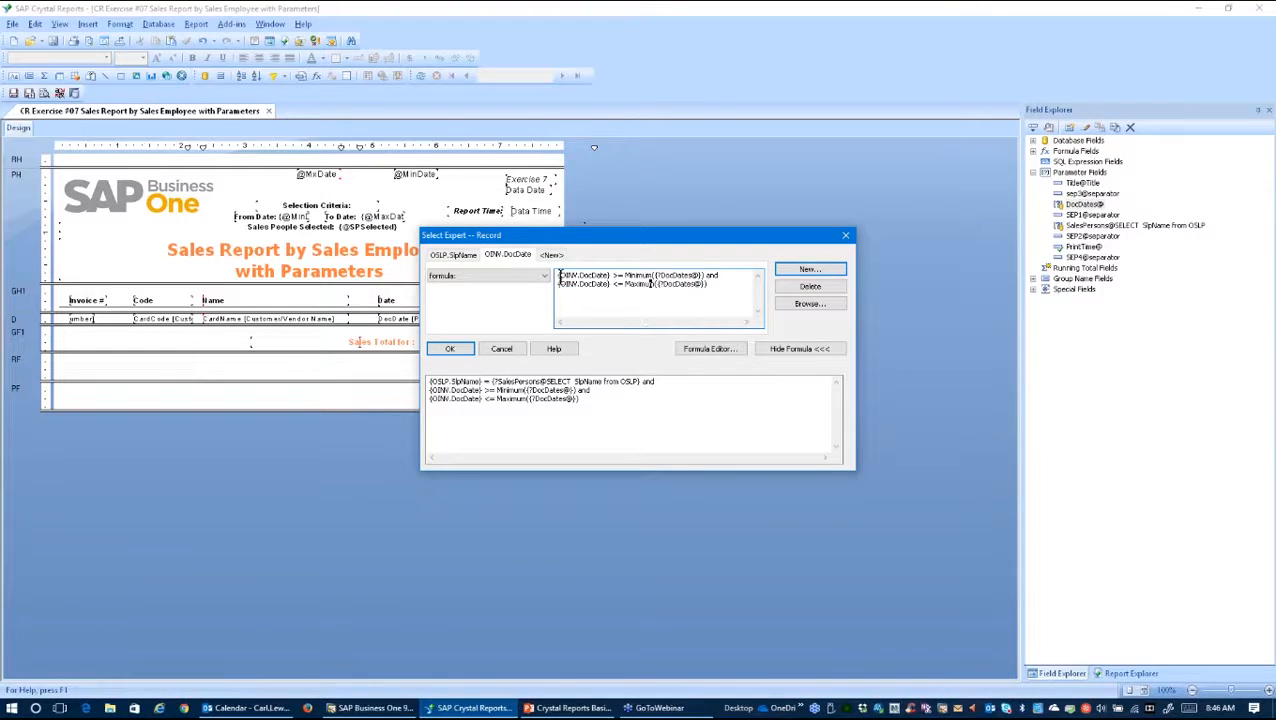
{"action": "left_click_drag", "start_coordinate": [560, 276], "coordinate": [573, 277]}
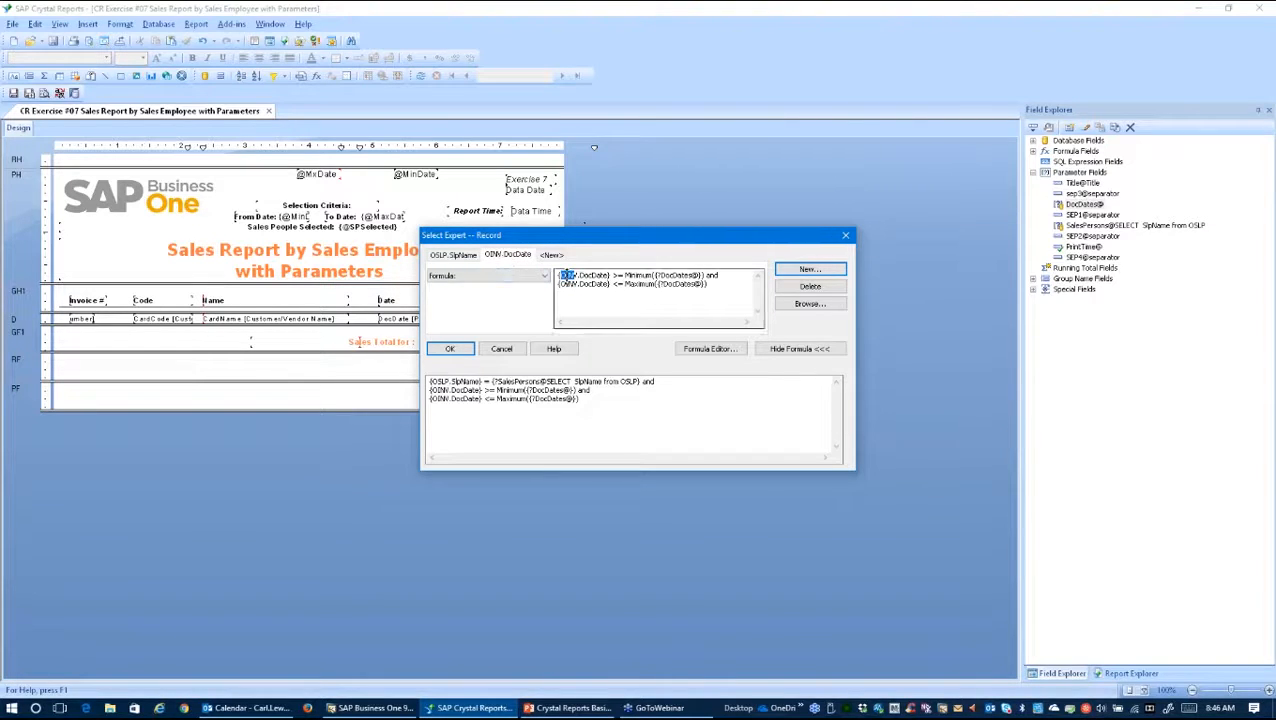
{"action": "left_click", "coordinate": [570, 283]}
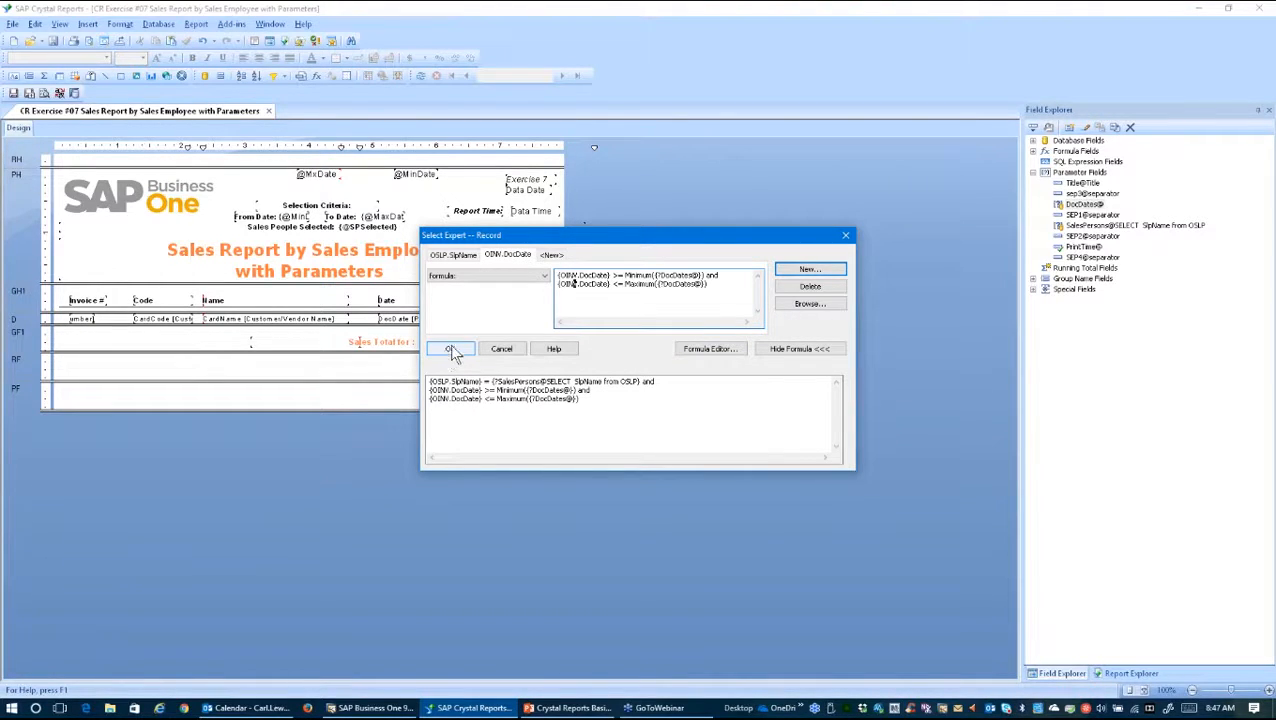
{"action": "left_click", "coordinate": [506, 352]}
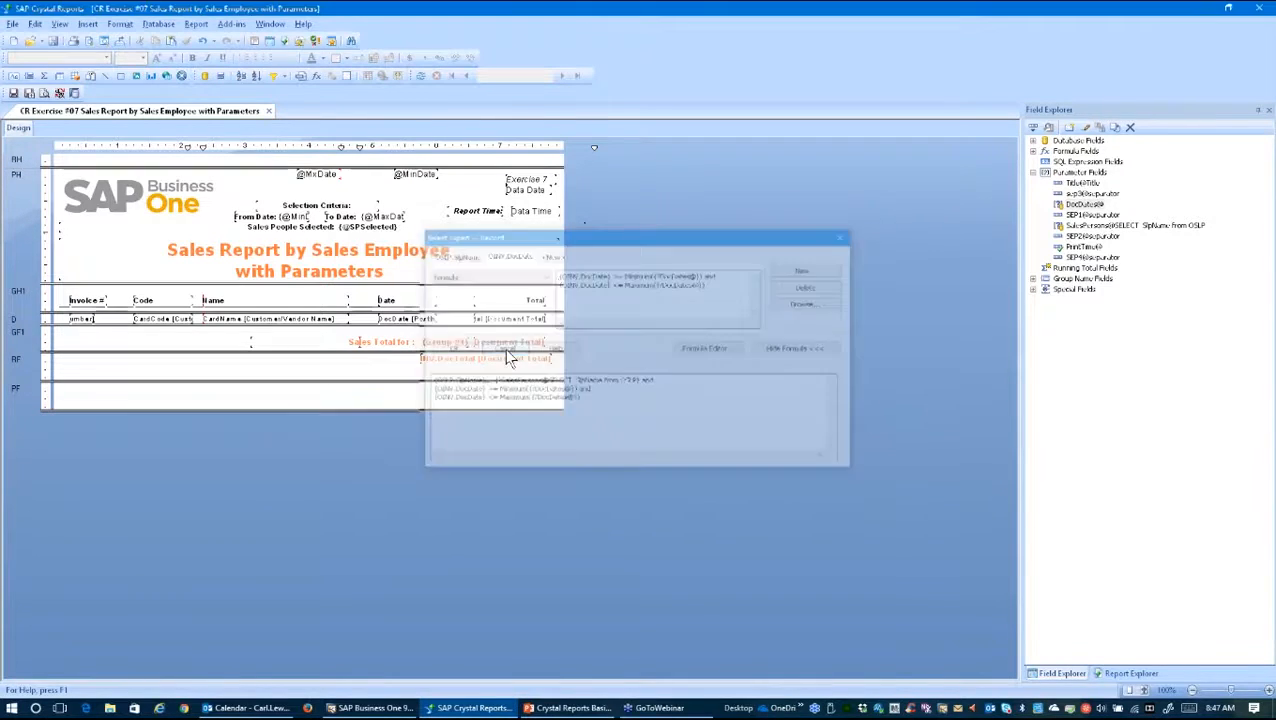
Try the SAP Business One add-in's Translate command on the report and dismiss the resulting dialogs
{"action": "left_click", "coordinate": [231, 23]}
{"action": "mouse_move", "coordinate": [236, 41]}
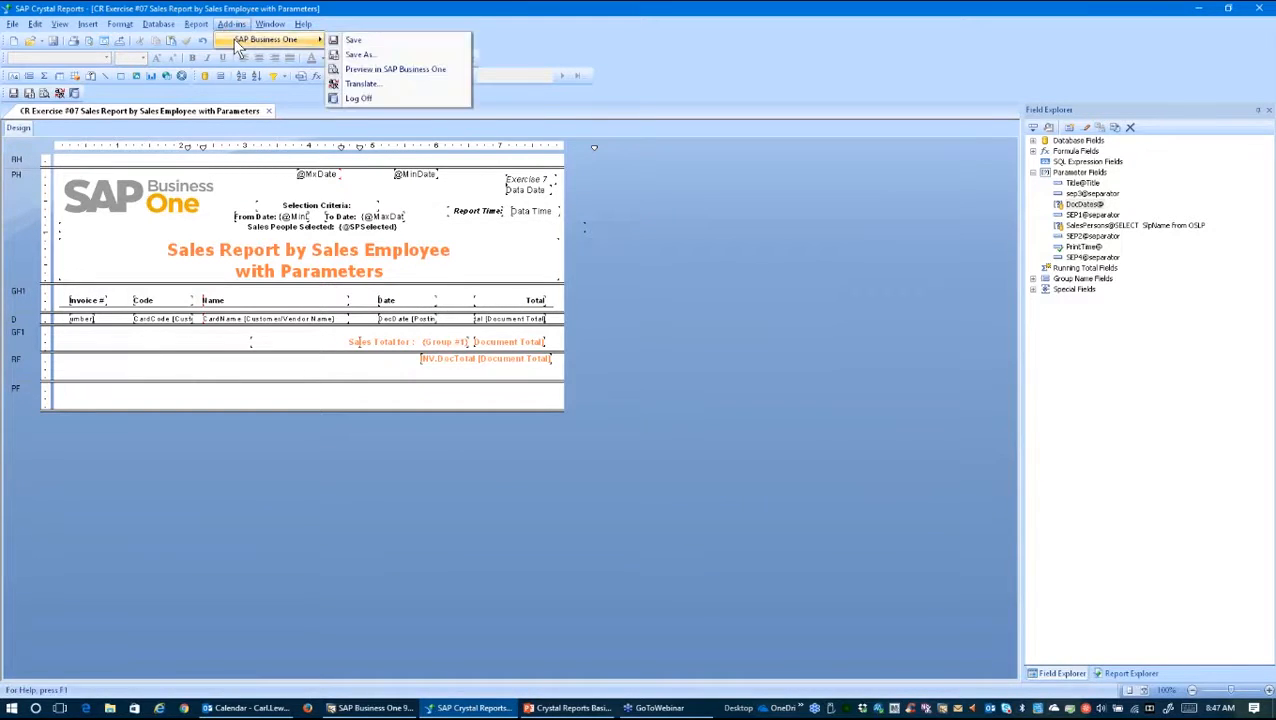
{"action": "left_click", "coordinate": [361, 84]}
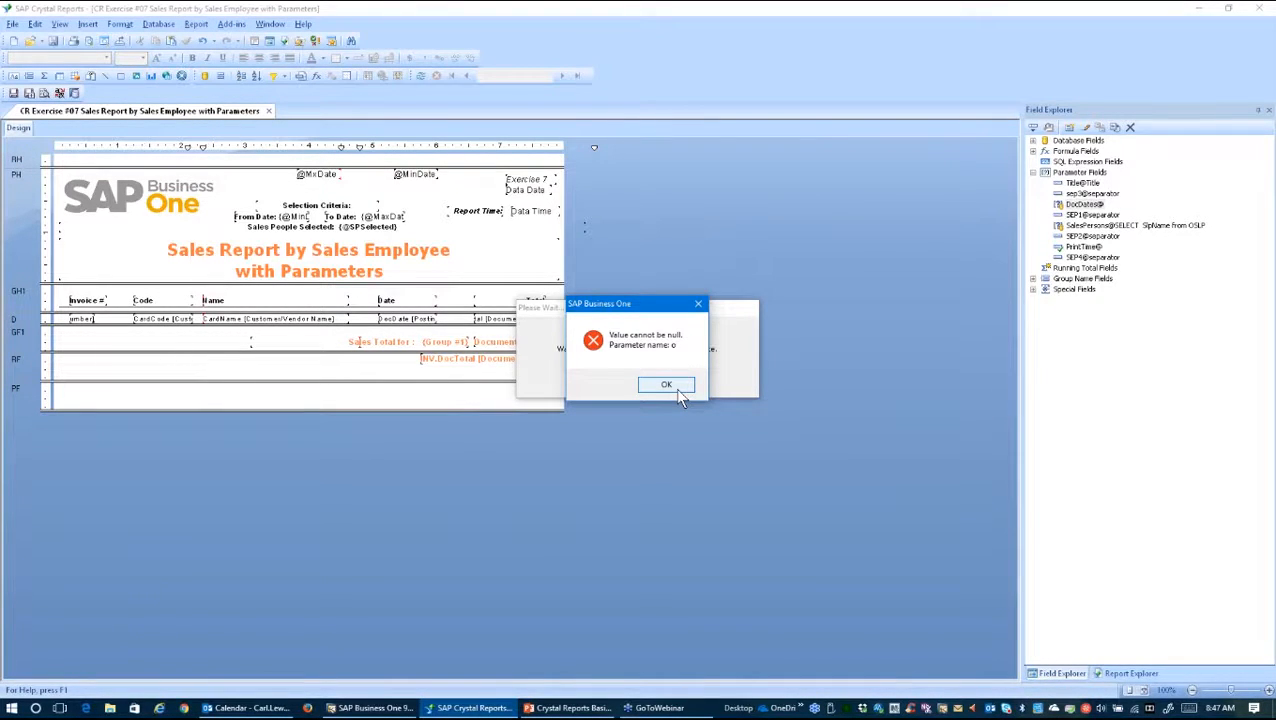
{"action": "left_click", "coordinate": [669, 390]}
{"action": "left_click", "coordinate": [698, 304]}
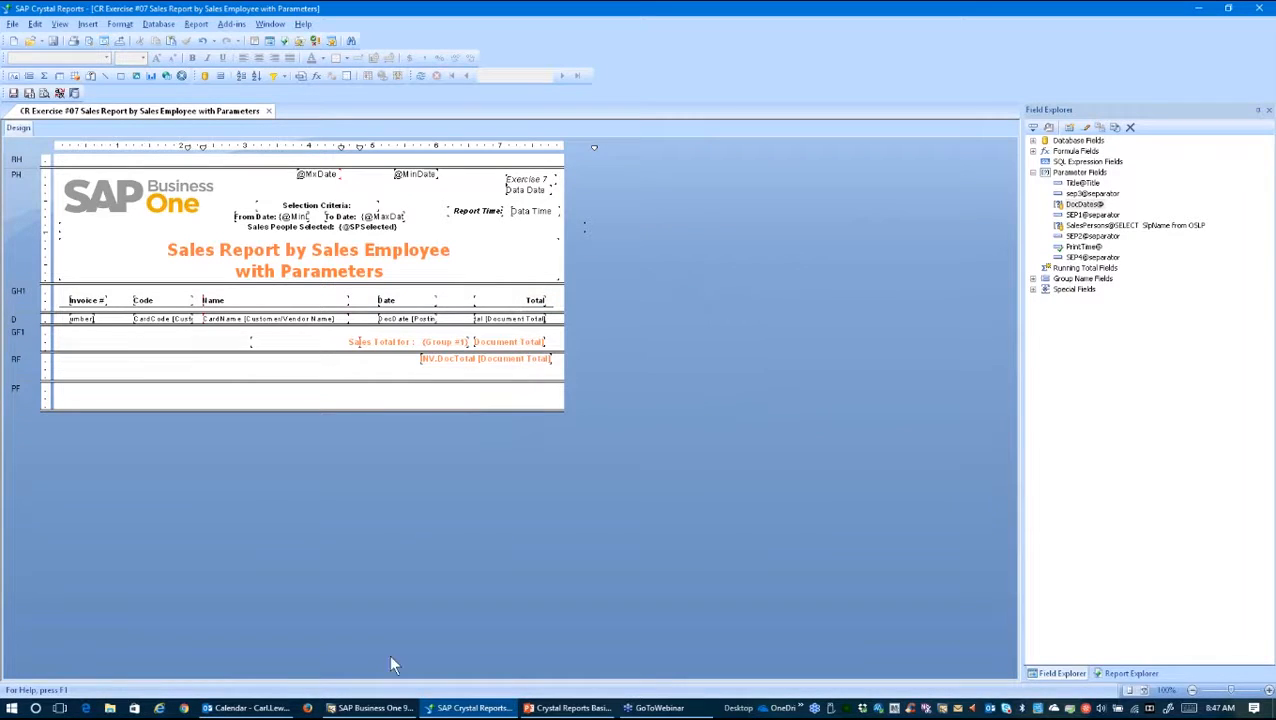
Switch to SAP Business One and run the CR Exercise #07 sales report from the Report and Layout Manager
{"action": "left_click", "coordinate": [383, 711]}
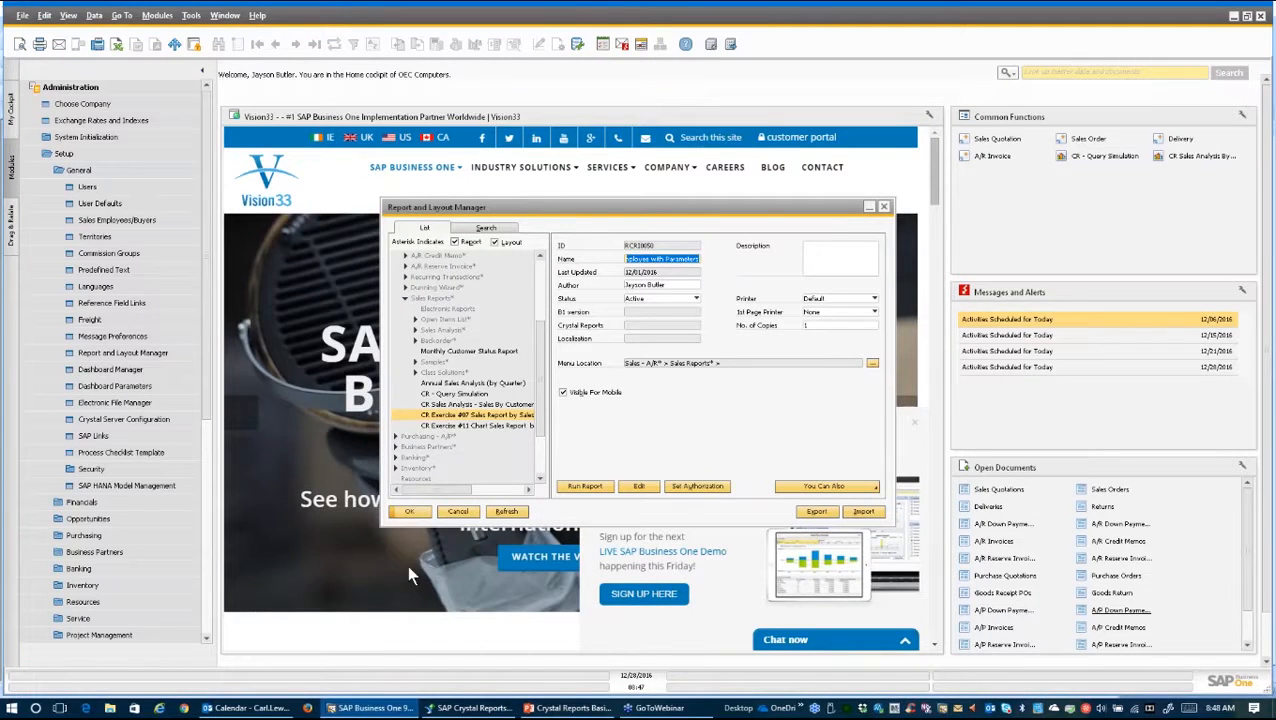
{"action": "left_click", "coordinate": [463, 416]}
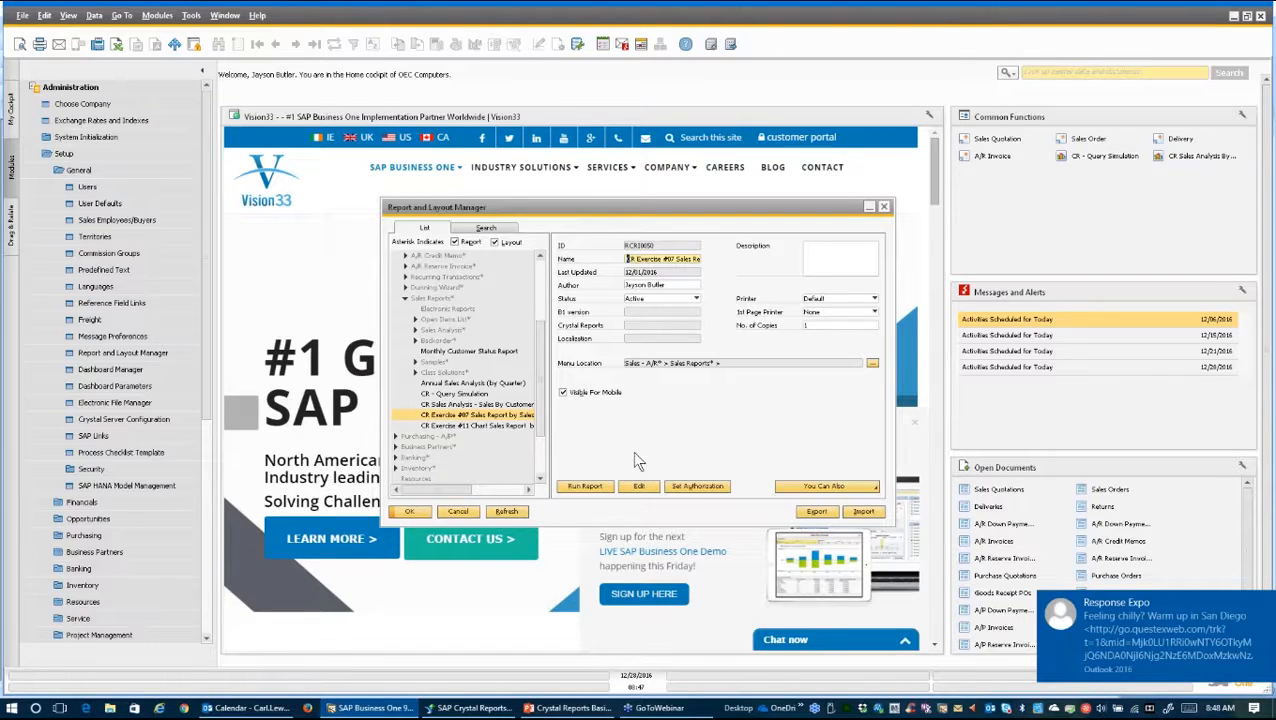
{"action": "left_click", "coordinate": [592, 488]}
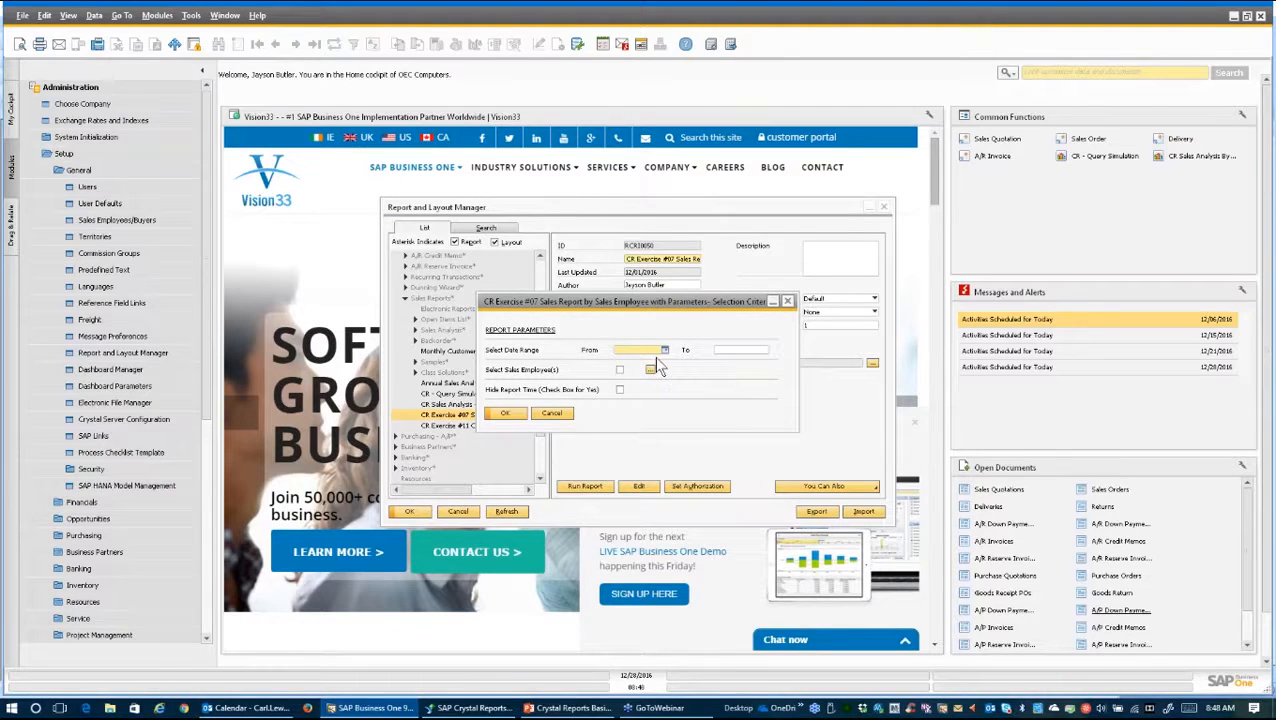
Set the sales report's date range from 01/01/2000 to 12/28/2016
{"action": "type", "text": "1/01/2016"}
{"action": "key", "text": "Tab"}
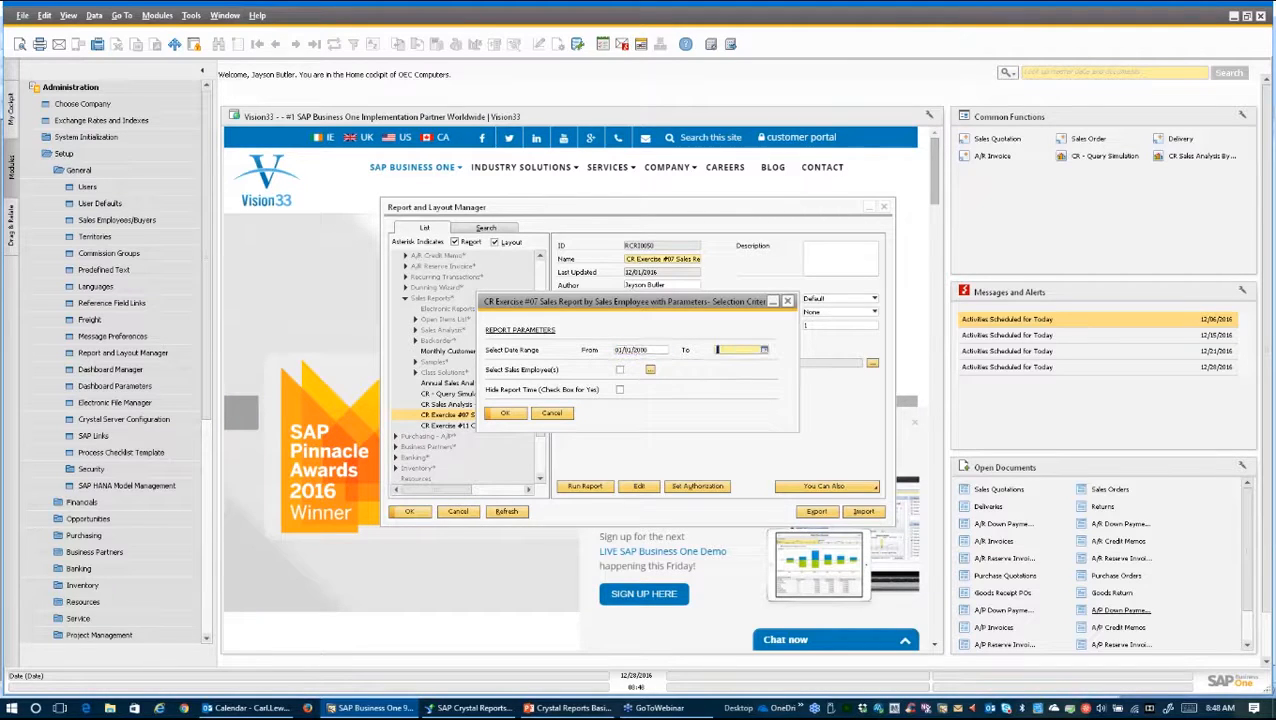
{"action": "key", "text": "Tab"}
Choose all seven listed sales employee values for the report, run it with these criteria, and close the preview
{"action": "left_click", "coordinate": [650, 369]}
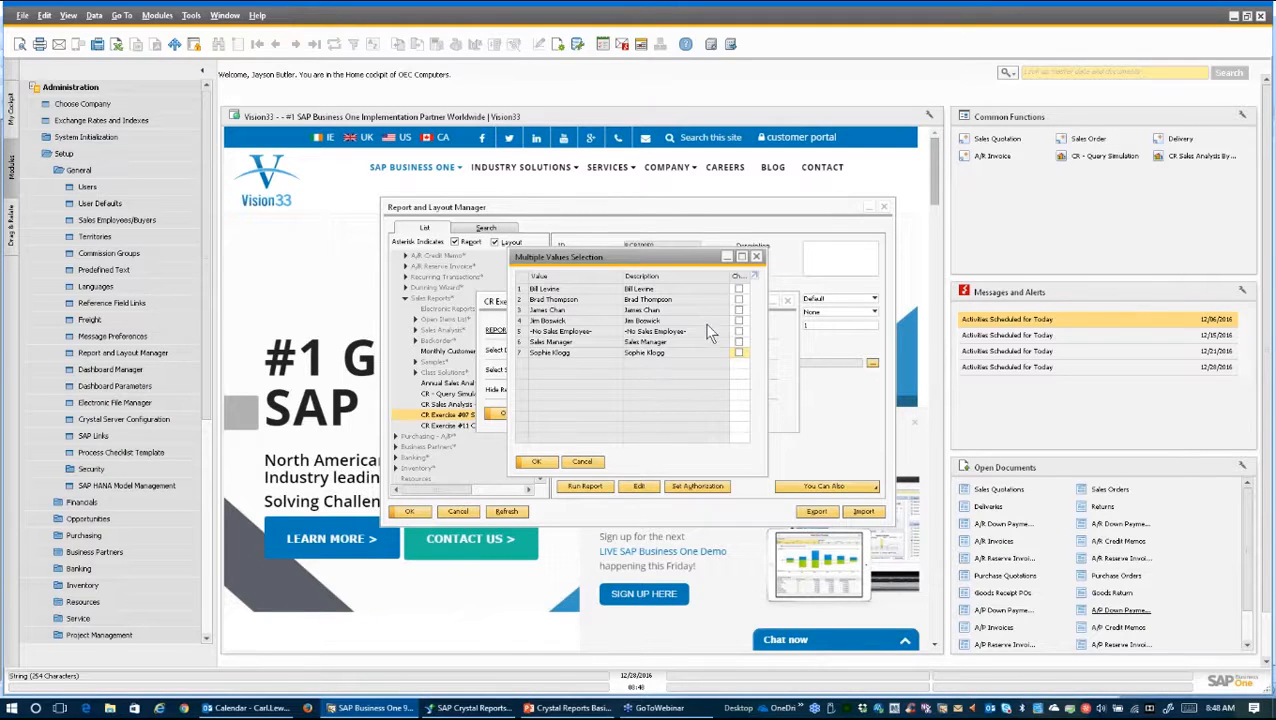
{"action": "left_click", "coordinate": [738, 289]}
{"action": "left_click", "coordinate": [738, 299]}
{"action": "left_click", "coordinate": [738, 310]}
{"action": "left_click", "coordinate": [738, 320]}
{"action": "left_click", "coordinate": [738, 331]}
{"action": "left_click", "coordinate": [738, 342]}
{"action": "left_click", "coordinate": [738, 352]}
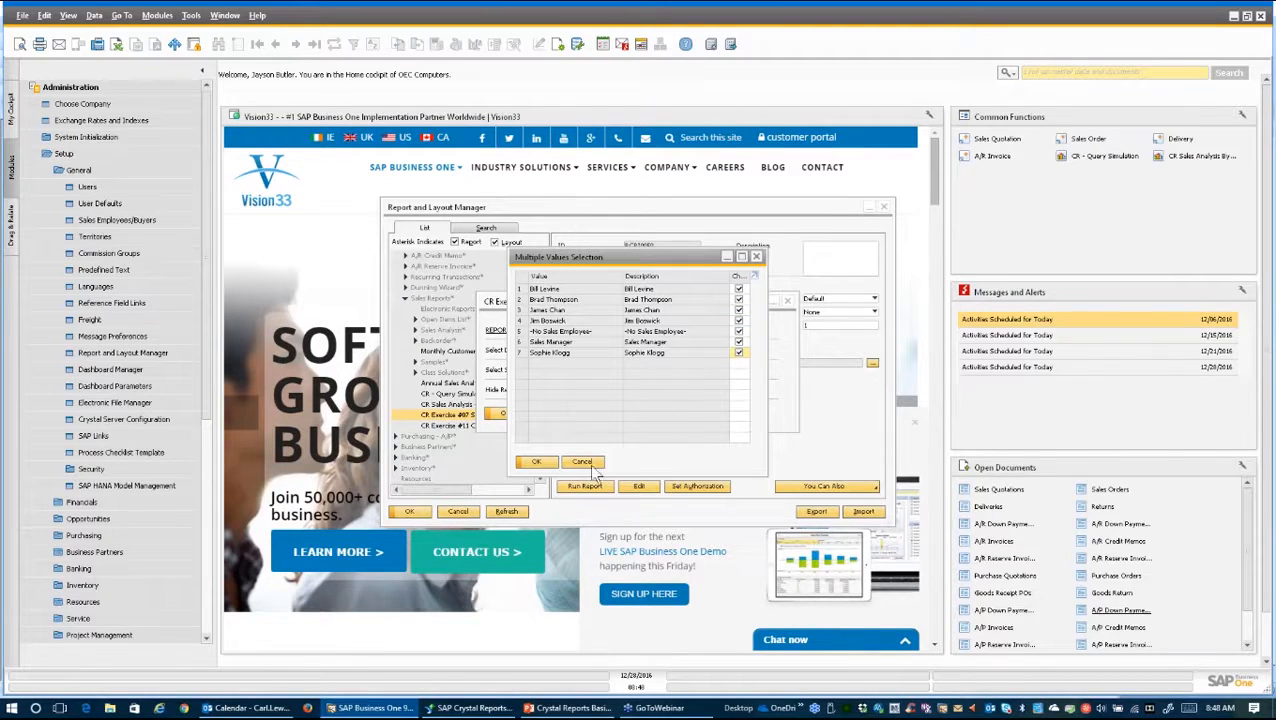
{"action": "left_click", "coordinate": [537, 462]}
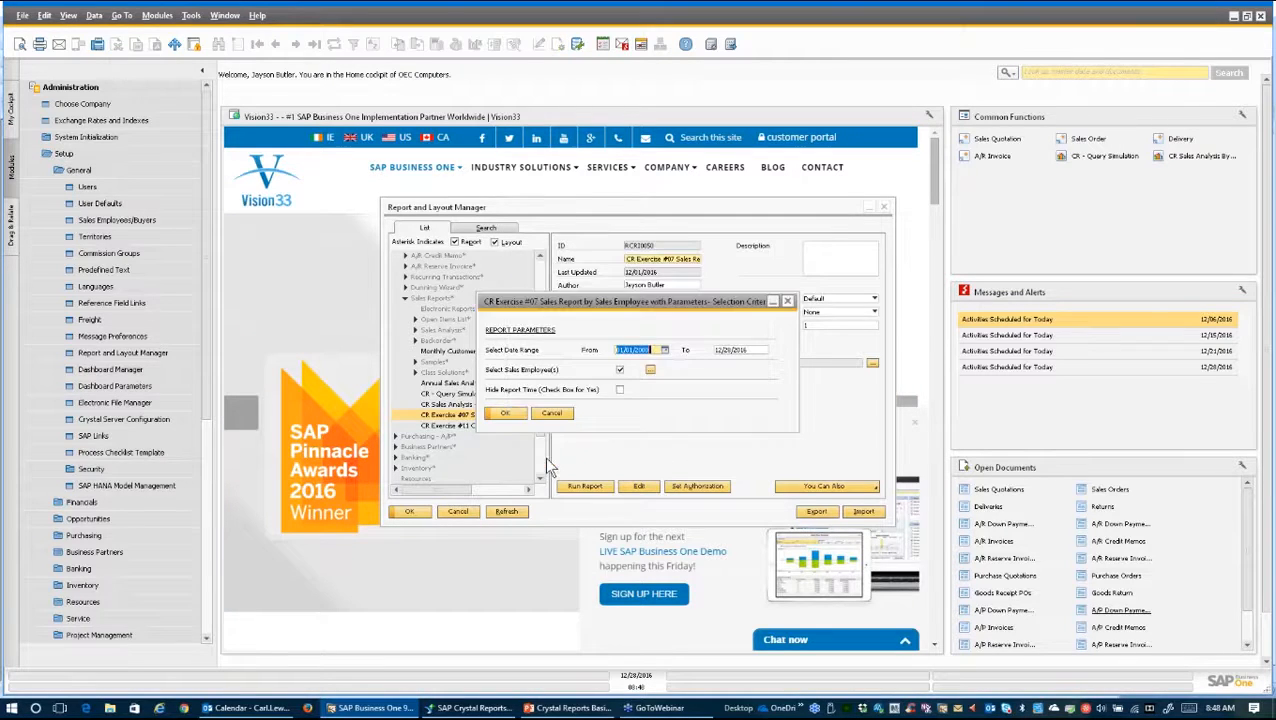
{"action": "left_click", "coordinate": [505, 414]}
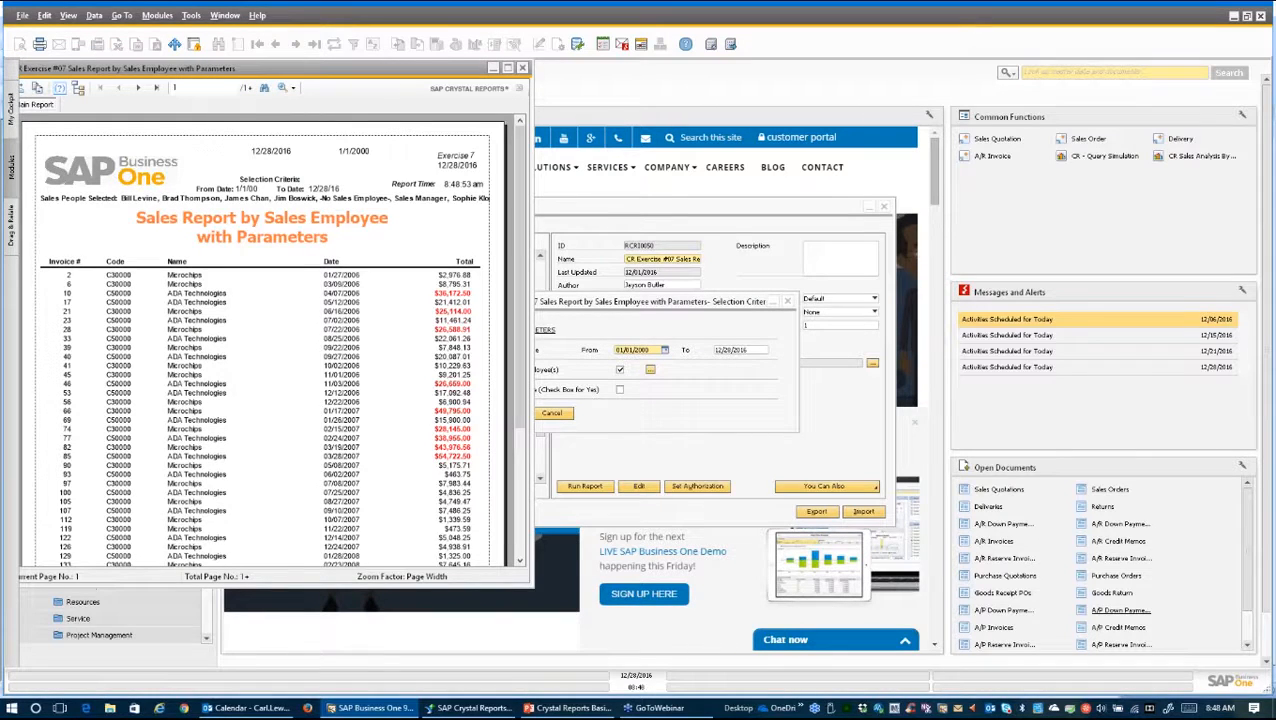
{"action": "left_click", "coordinate": [522, 69]}
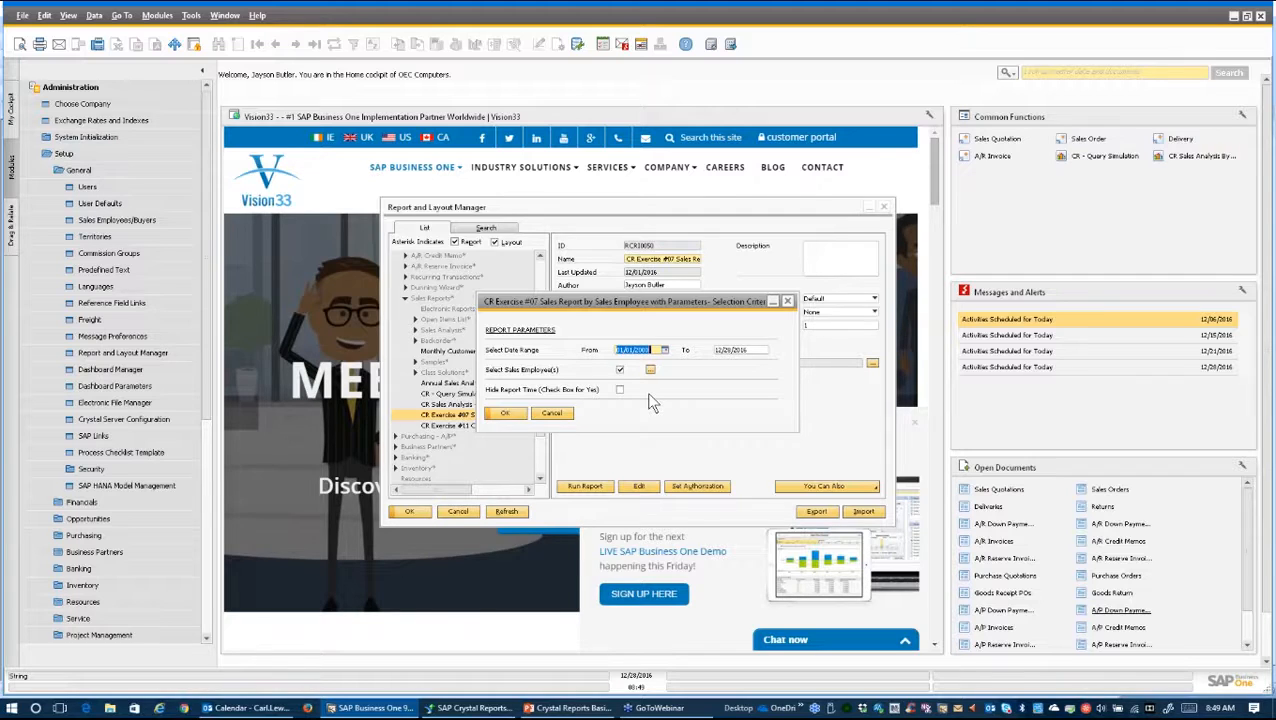
Switch to Crystal Reports, examine the Title@Title parameter's name and prompt text without changes, and compare it with the SAP Business One criteria dialog
{"action": "left_click", "coordinate": [455, 712]}
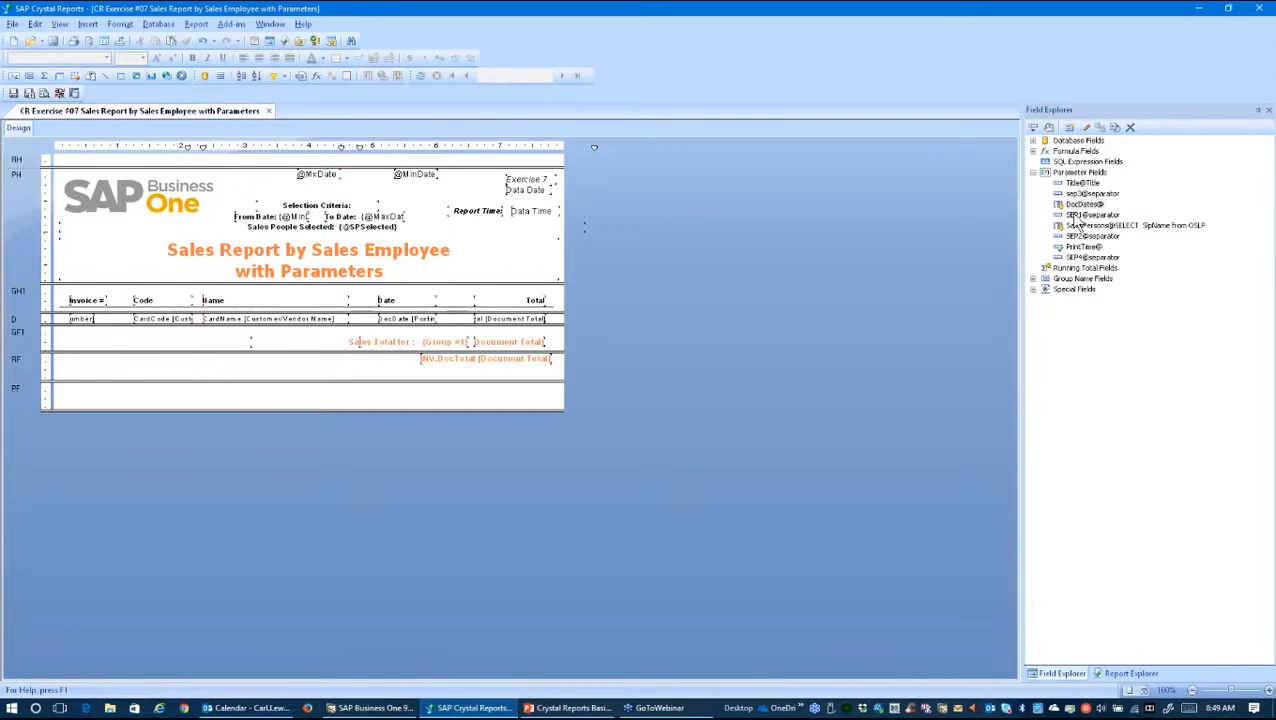
{"action": "left_click", "coordinate": [1085, 184]}
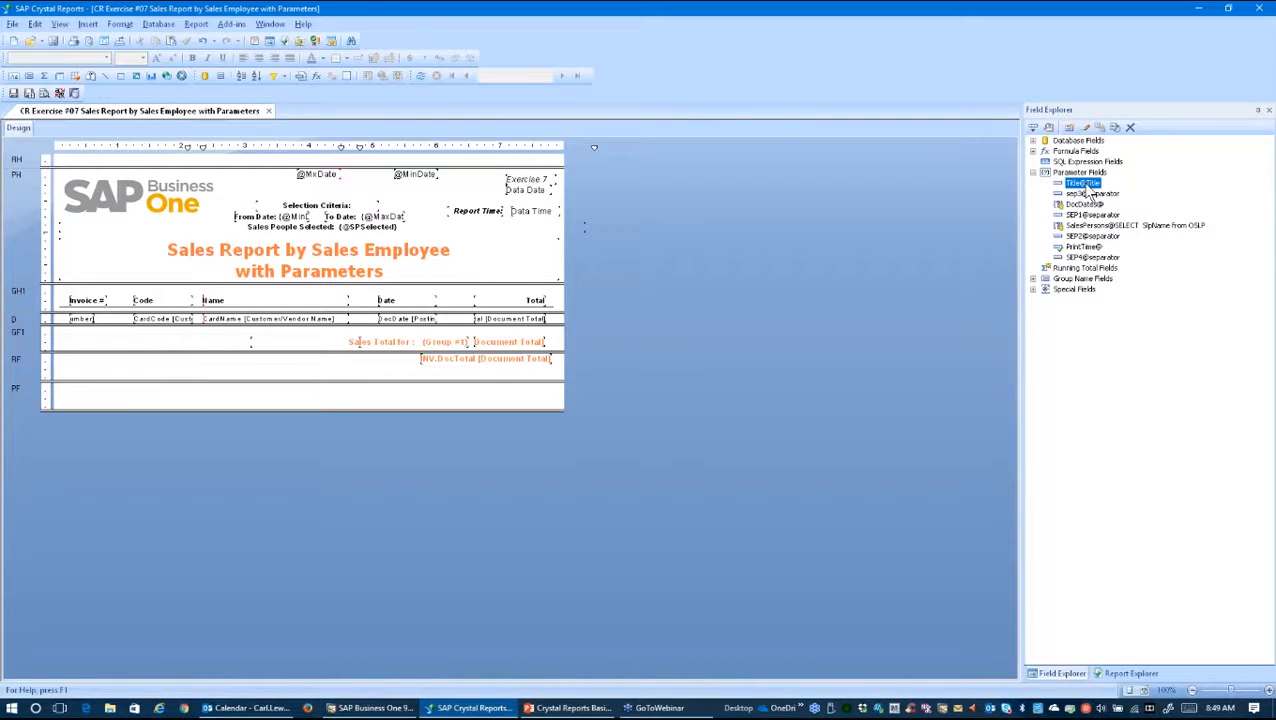
{"action": "double_click", "coordinate": [1080, 184]}
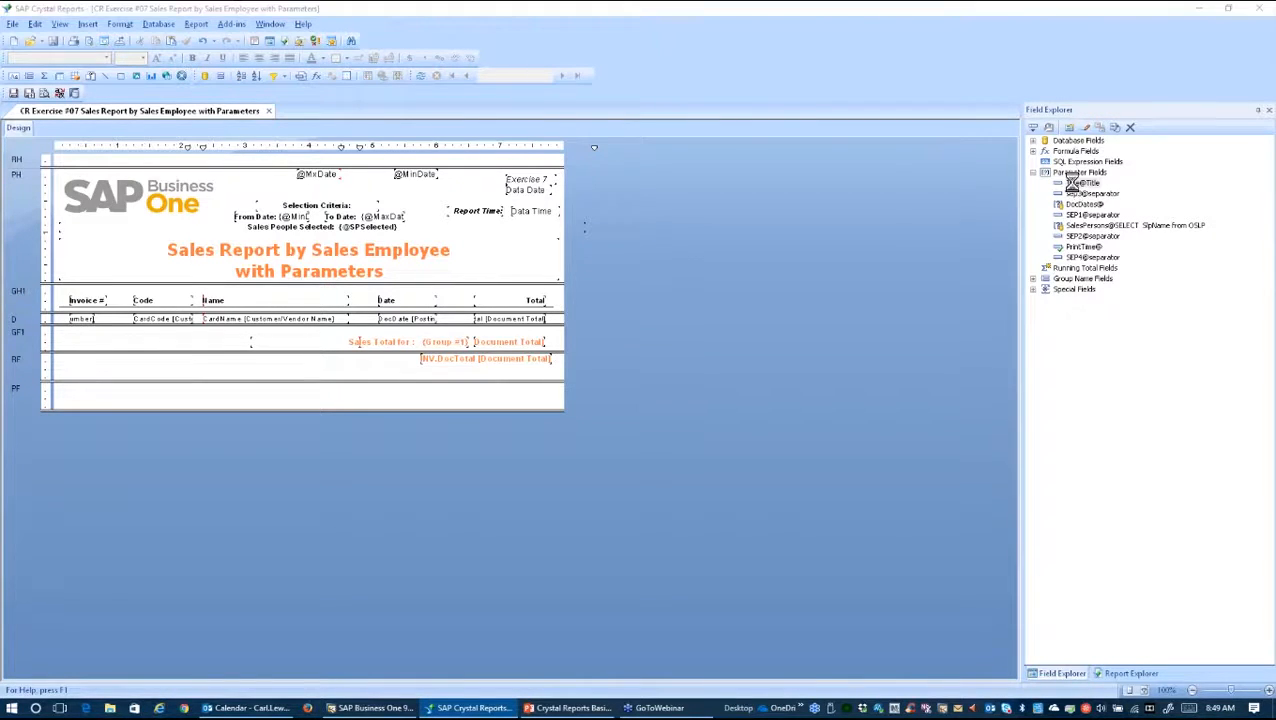
{"action": "left_click", "coordinate": [464, 248]}
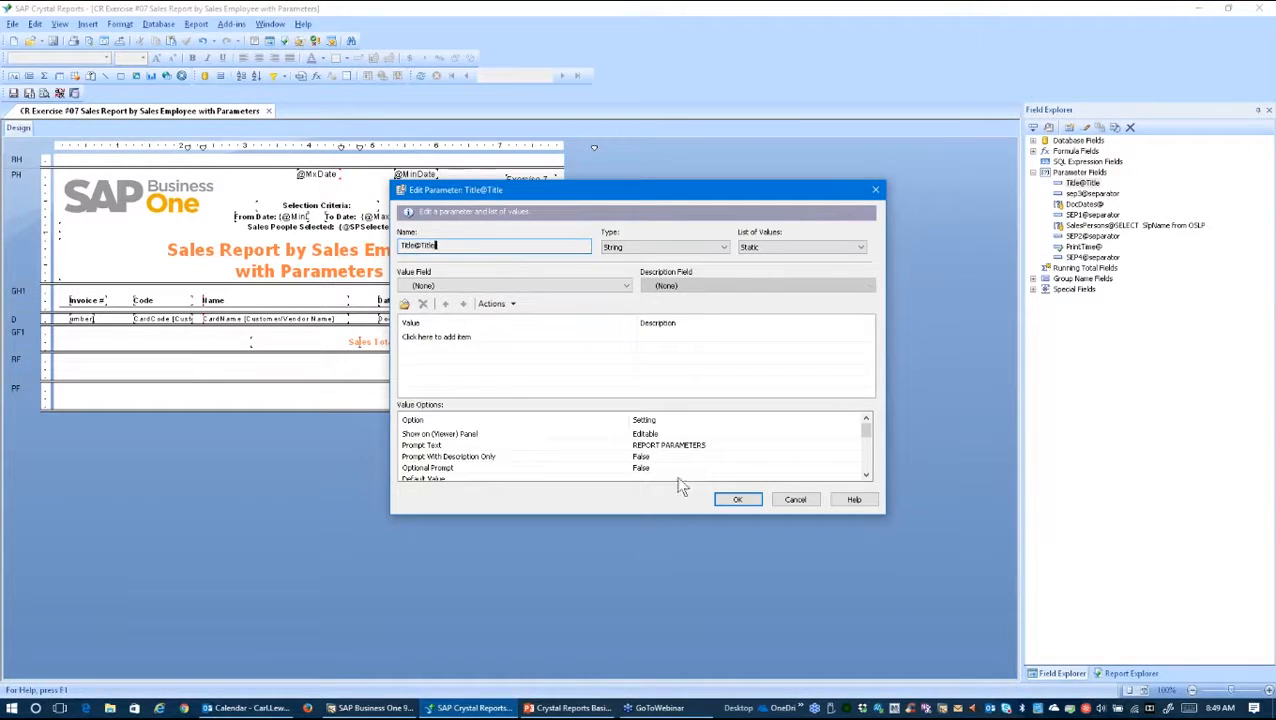
{"action": "left_click", "coordinate": [684, 445]}
{"action": "left_click", "coordinate": [720, 445]}
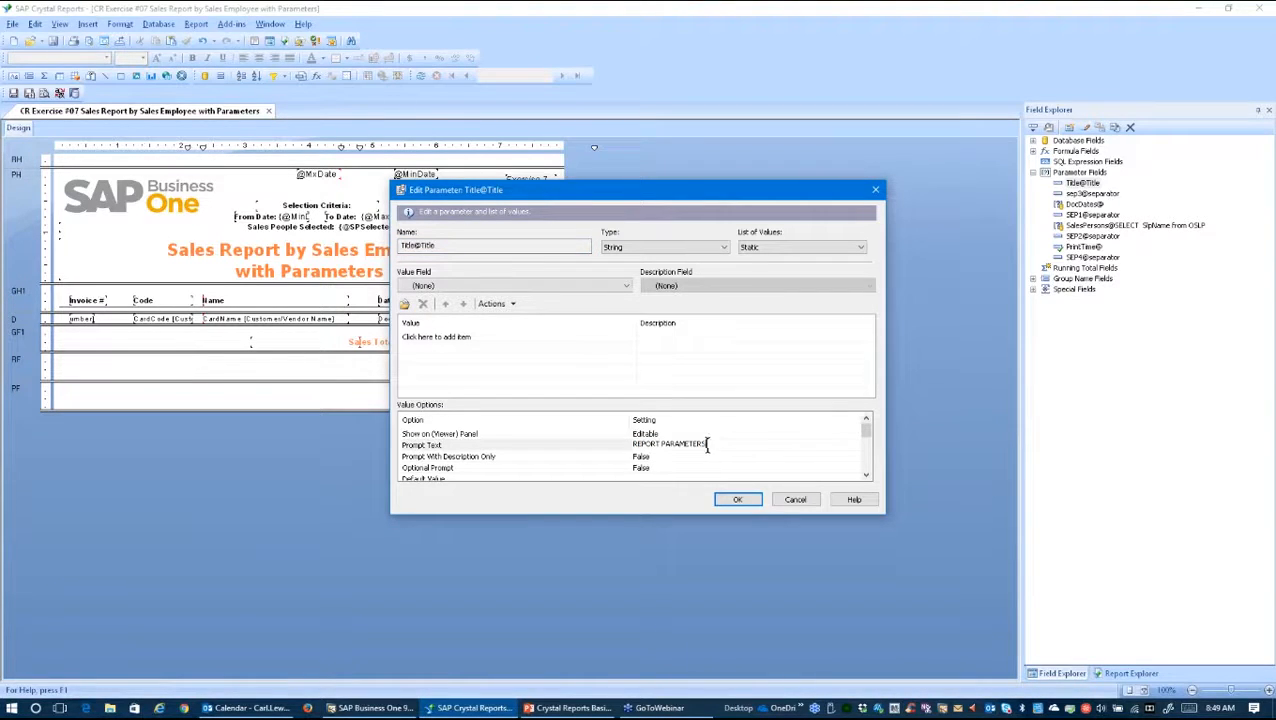
{"action": "left_click", "coordinate": [806, 502]}
{"action": "left_click", "coordinate": [372, 708]}
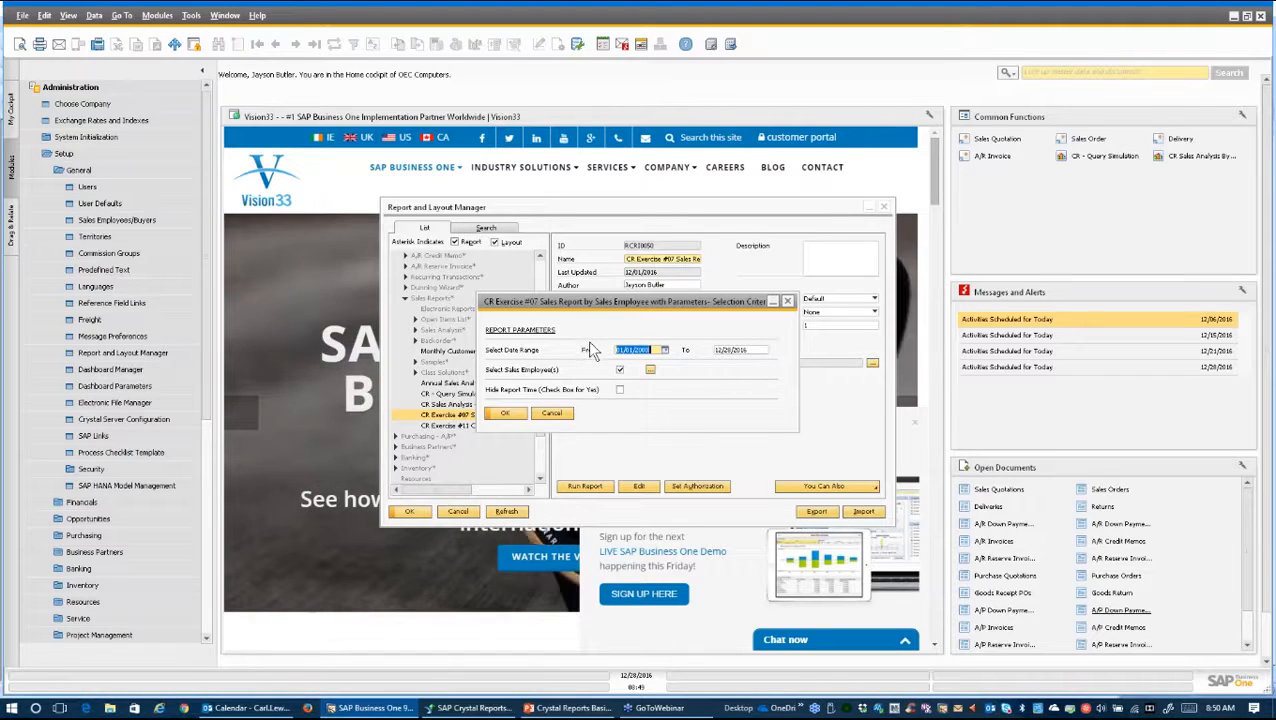
Return to Crystal Reports, examine the naming of the SEP1@separator parameter, and close its definition without changes
{"action": "left_click", "coordinate": [470, 708]}
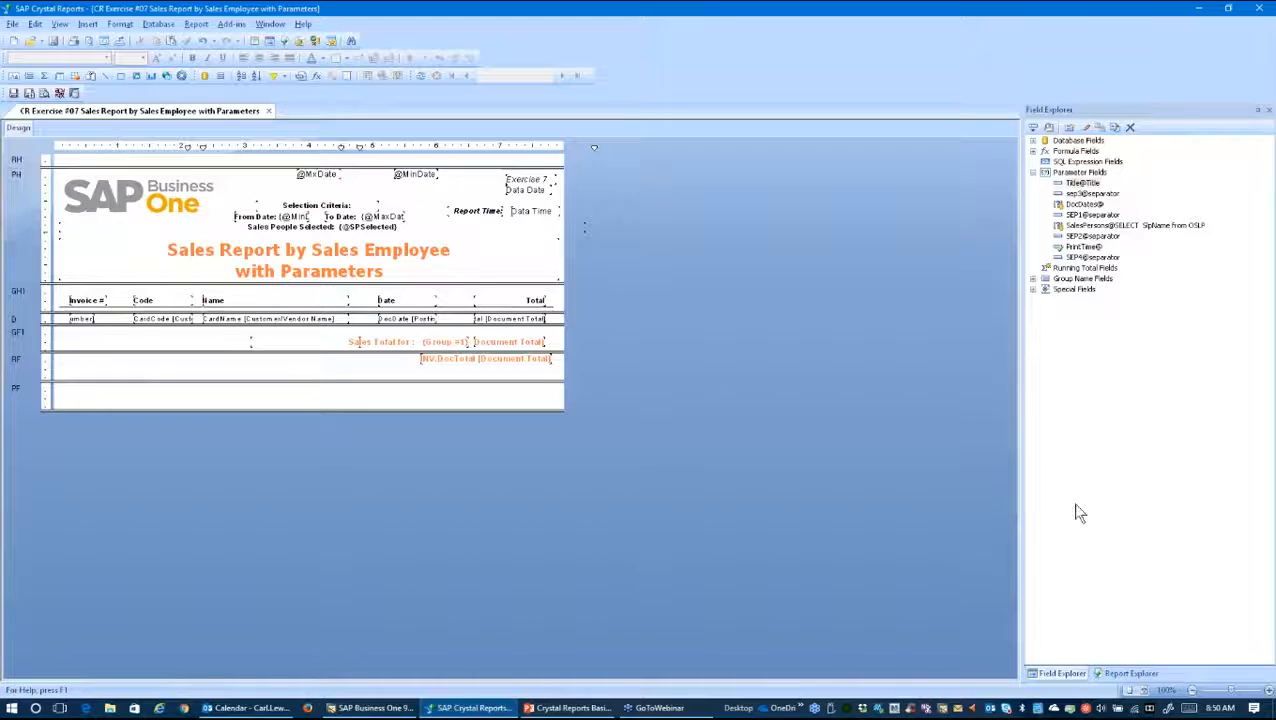
{"action": "double_click", "coordinate": [1094, 215]}
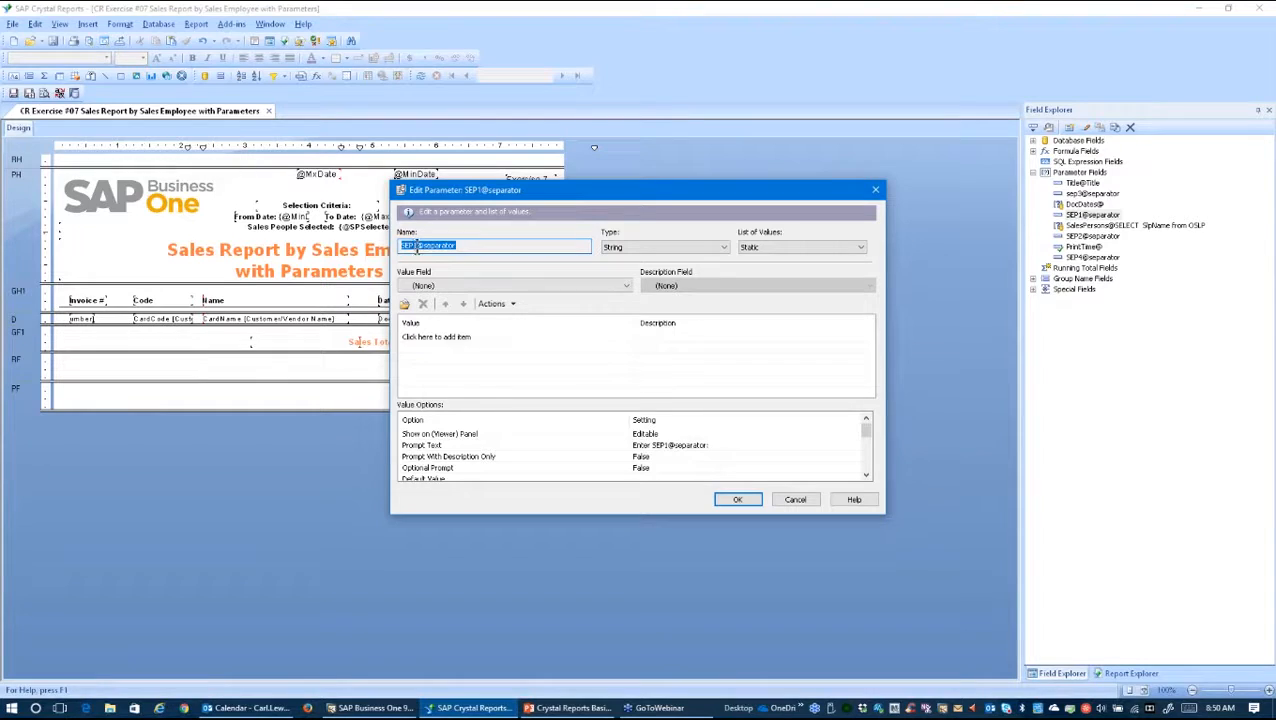
{"action": "left_click", "coordinate": [487, 247]}
{"action": "left_click_drag", "start_coordinate": [434, 244], "coordinate": [445, 246]}
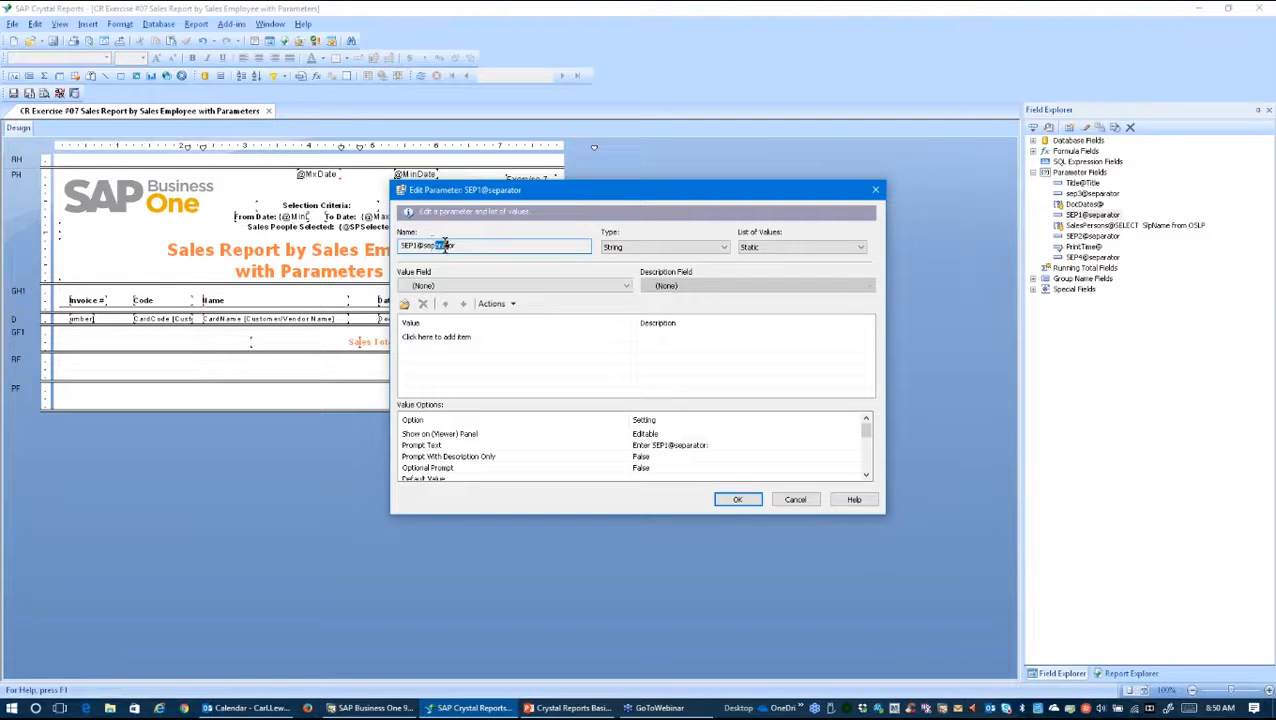
{"action": "left_click", "coordinate": [526, 246]}
{"action": "left_click", "coordinate": [875, 189]}
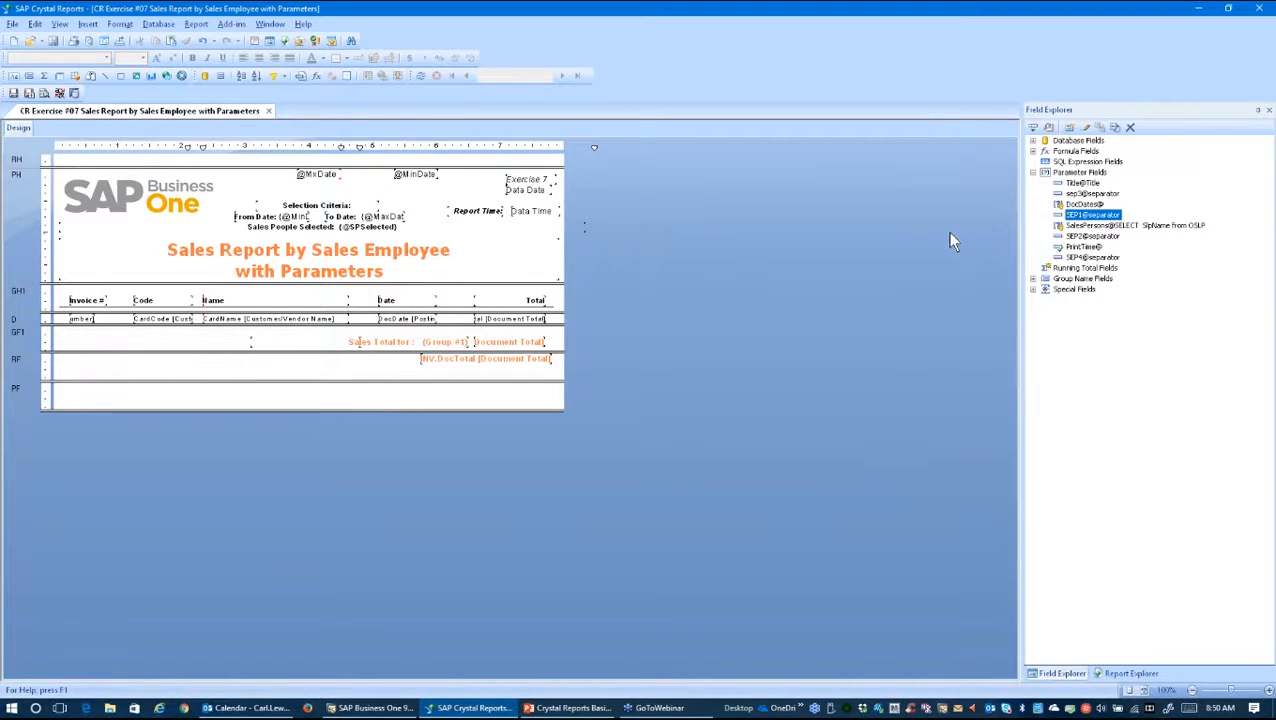
Review the order of the report's parameter fields and close the Parameter Order dialog without changes
{"action": "left_click", "coordinate": [1074, 173]}
{"action": "right_click", "coordinate": [1072, 180]}
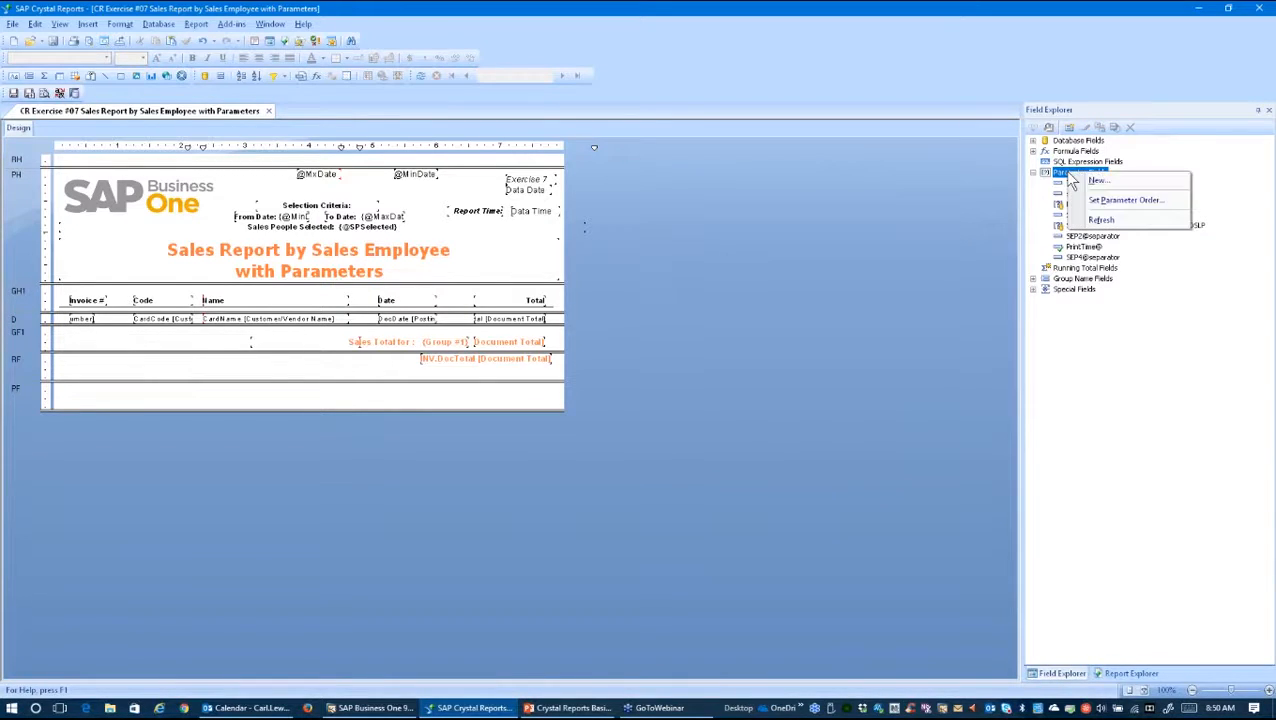
{"action": "left_click", "coordinate": [1094, 202]}
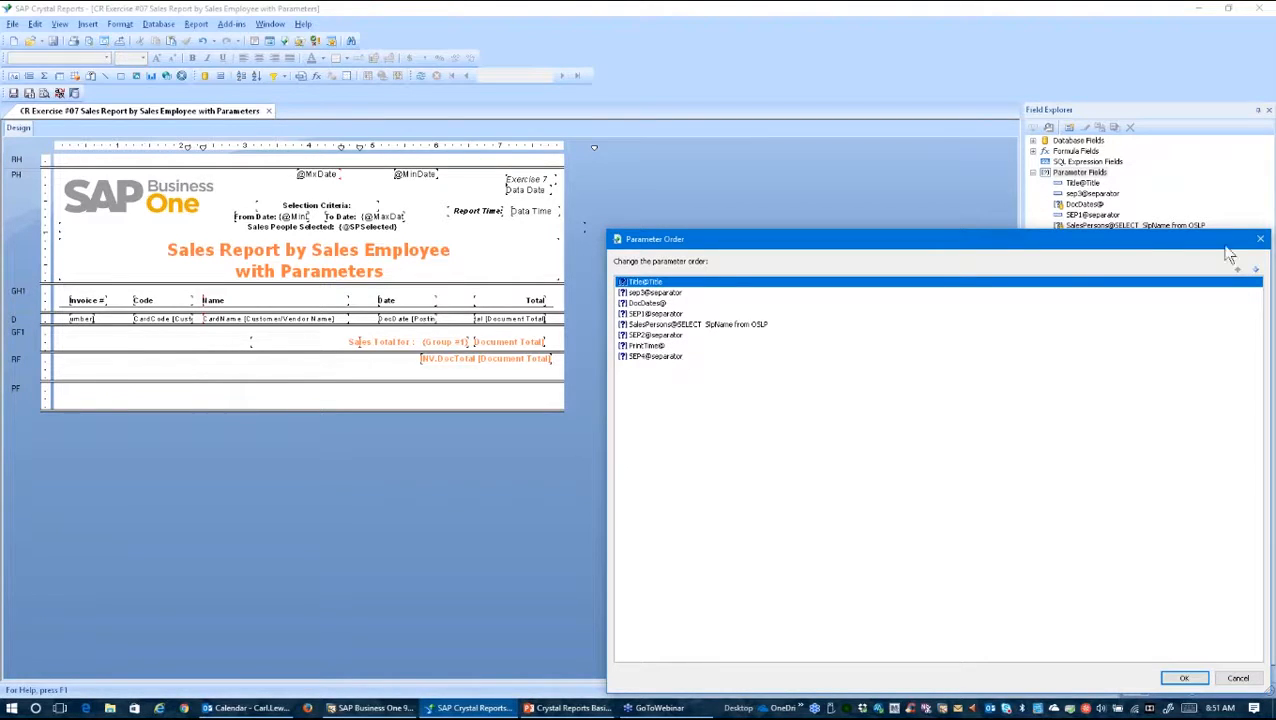
{"action": "left_click", "coordinate": [1260, 241]}
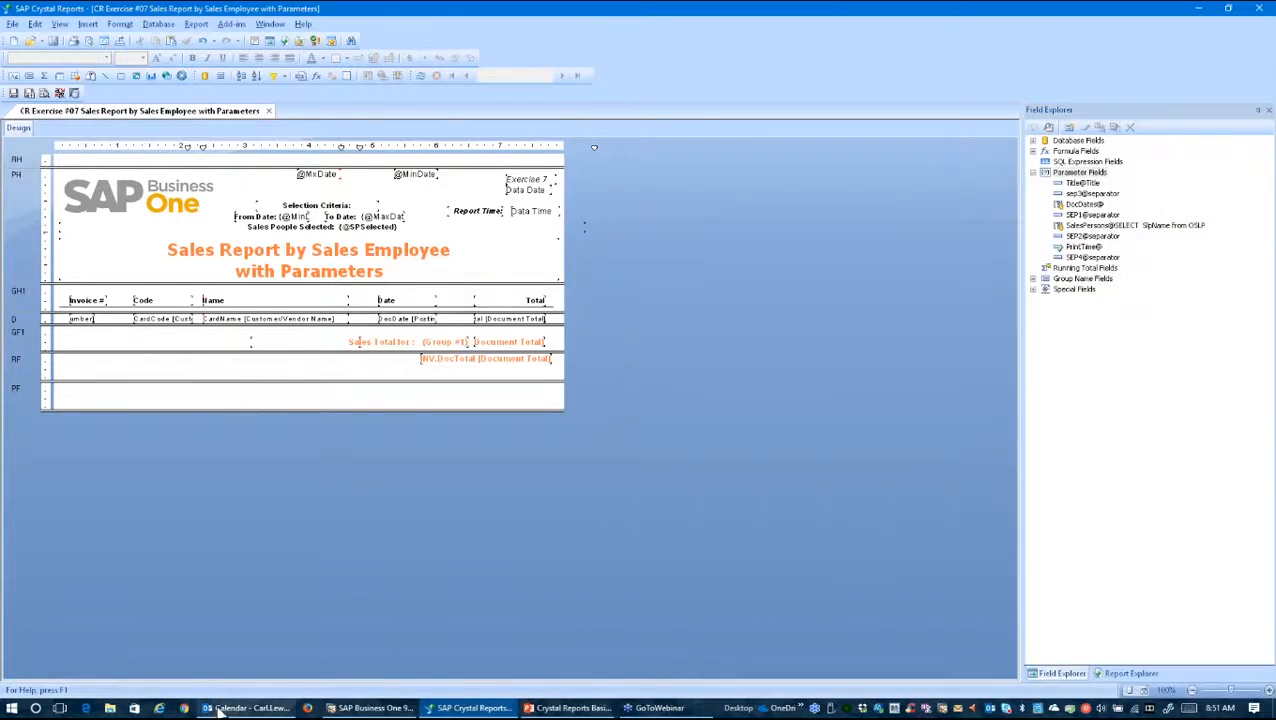
Switch to SAP Business One and cancel the CR Exercise #07 report's selection criteria
{"action": "left_click", "coordinate": [376, 708]}
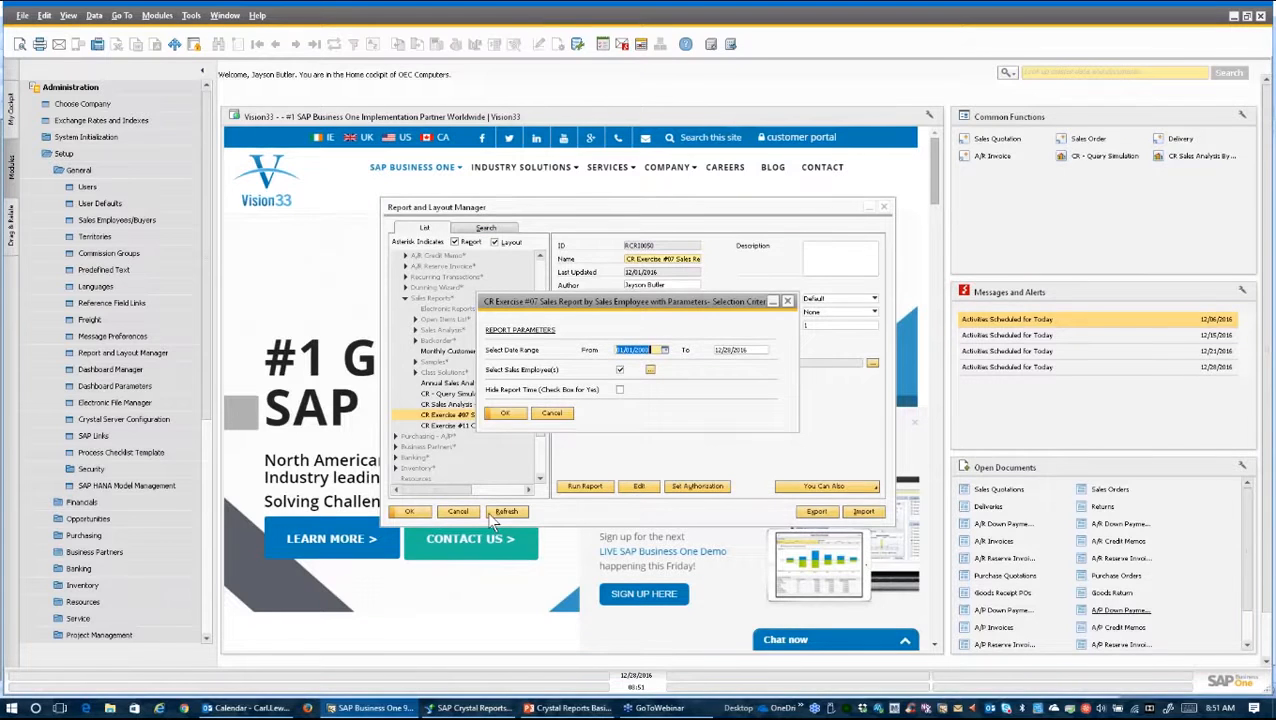
{"action": "left_click", "coordinate": [551, 412]}
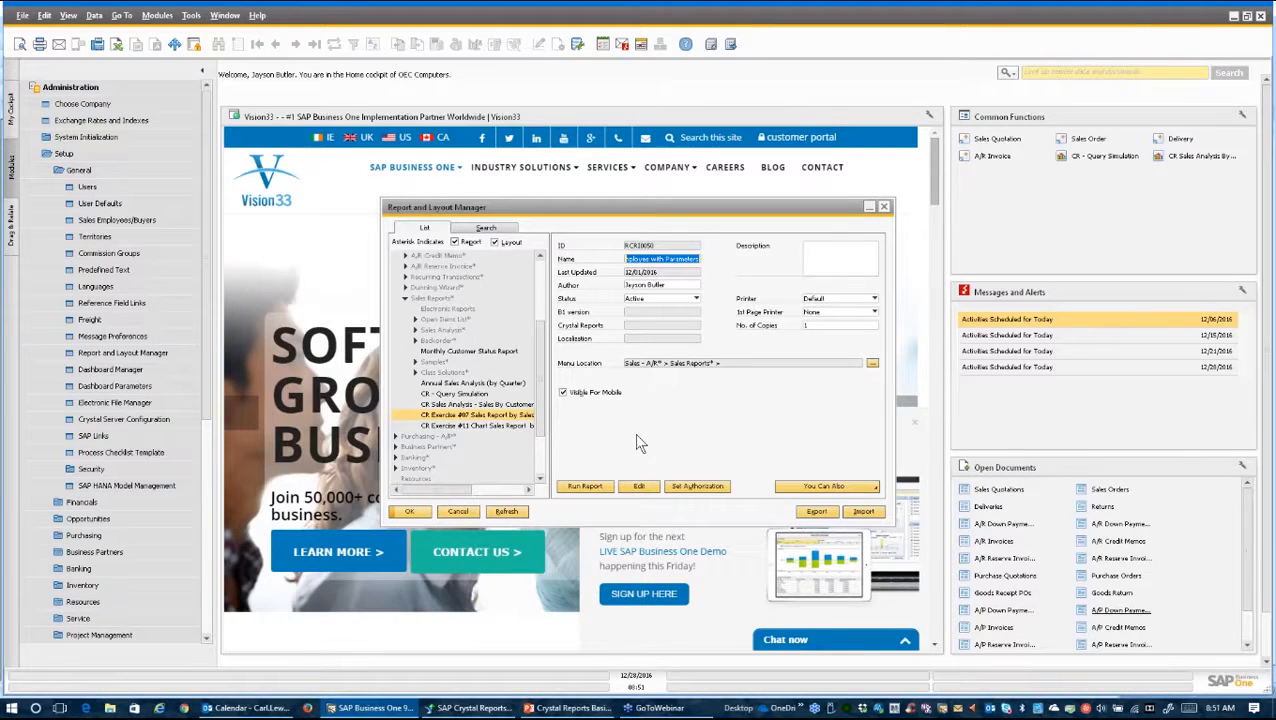